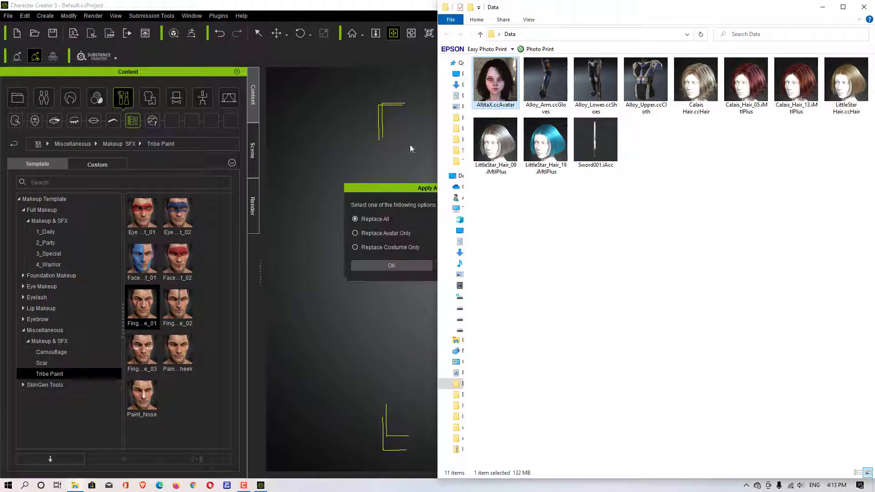
# Load the AllitaX avatar with the Replace All option and reposition the Data folder window over the viewport's lower part.
pyautogui.click(410, 268)
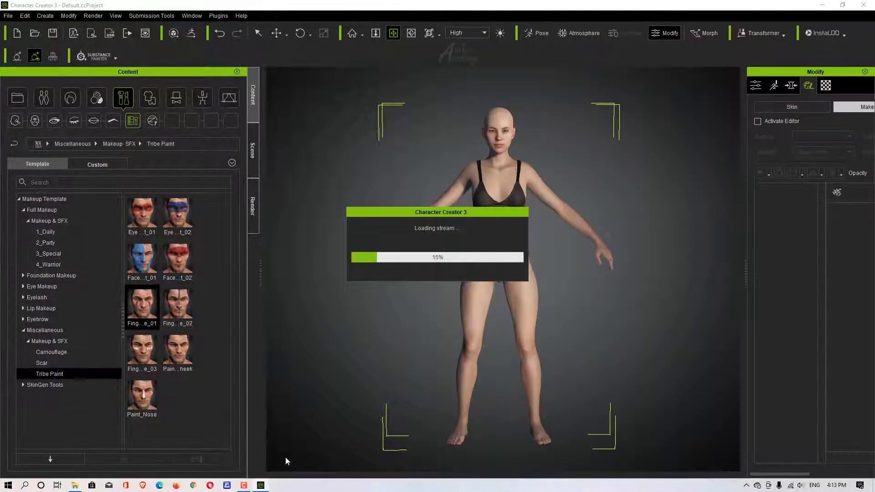
pyautogui.click(75, 486)
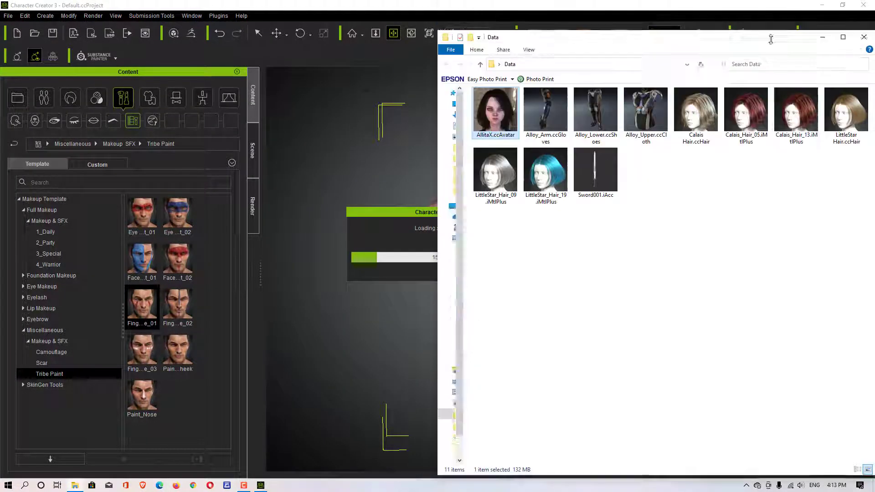
pyautogui.moveTo(729, 5); pyautogui.dragTo(665, 298)
pyautogui.click(769, 296)
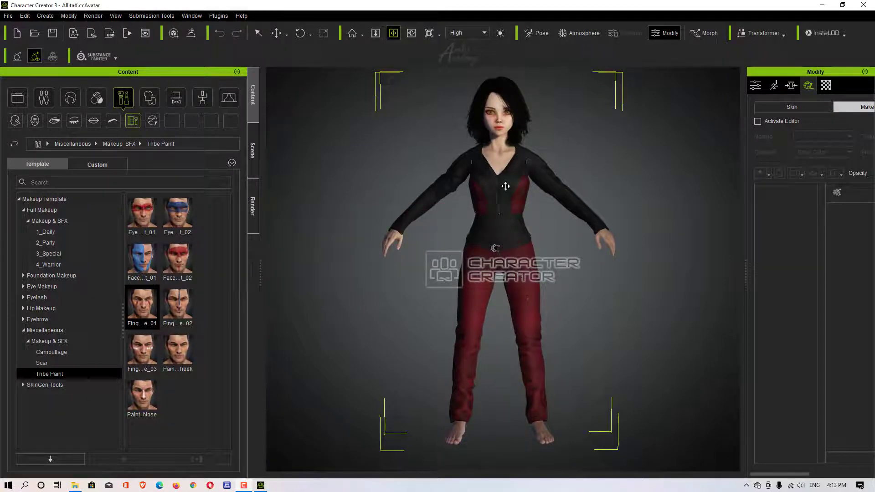
# Replace the avatar's eyes with the Eyes_02 template.
pyautogui.moveTo(505, 186); pyautogui.dragTo(514, 209, button='right')
pyautogui.moveTo(514, 209); pyautogui.dragTo(558, 333, button='middle')
pyautogui.scroll(4, 556, 275)
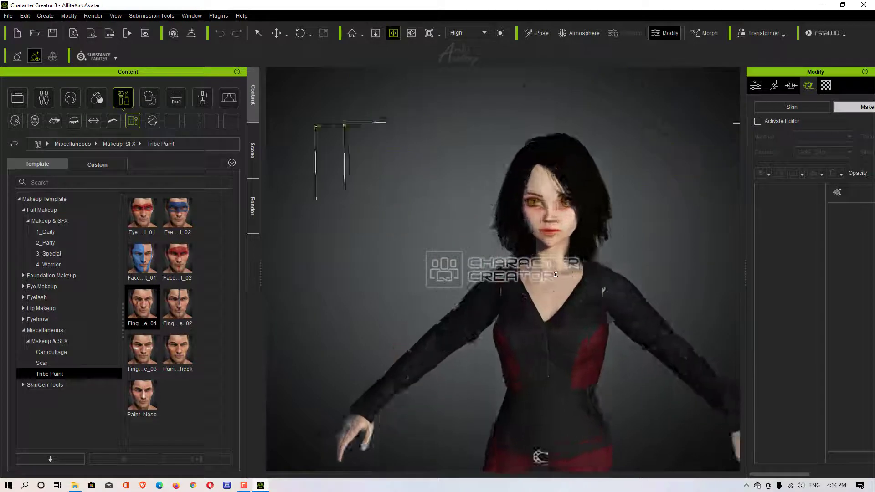
pyautogui.scroll(4, 555, 274)
pyautogui.moveTo(556, 275); pyautogui.dragTo(438, 331, button='middle')
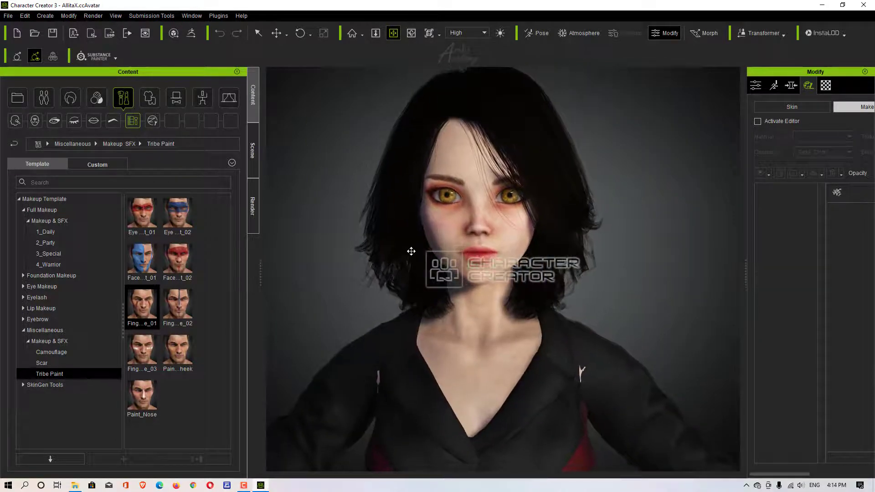
pyautogui.click(71, 97)
pyautogui.click(43, 98)
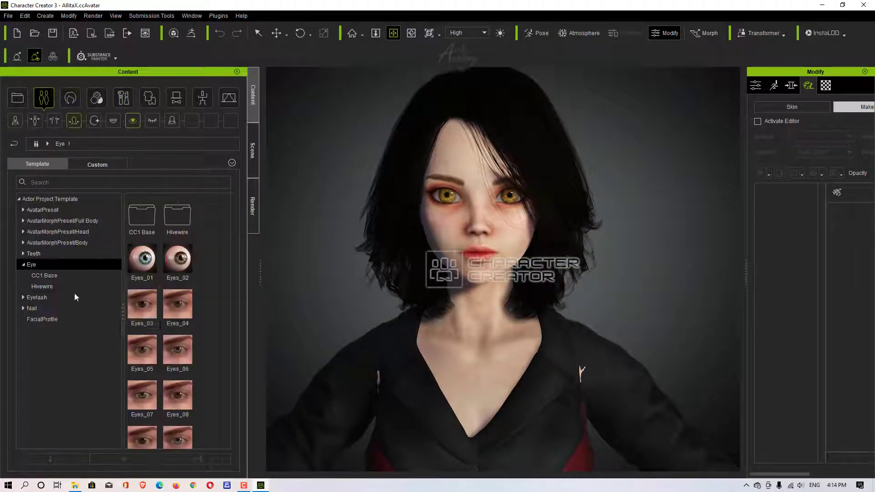
pyautogui.moveTo(166, 268); pyautogui.dragTo(420, 276)
pyautogui.click(365, 270)
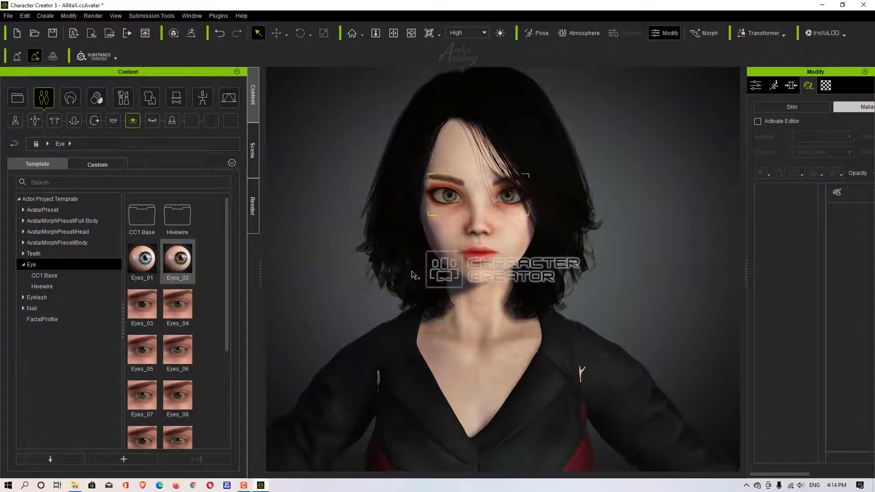
pyautogui.press('x')
pyautogui.moveTo(490, 234)
pyautogui.mouseDown(button='right')
pyautogui.moveTo(609, 242)
pyautogui.moveTo(502, 228)
pyautogui.mouseUp(button='right')
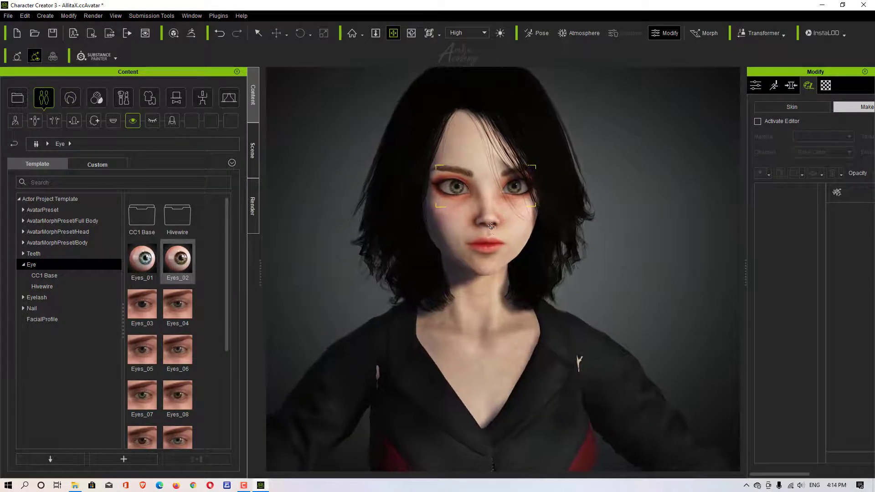
# Delete the avatar's LR_Jacket clothing item and the SWAM_26HR hair from the scene.
pyautogui.click(252, 131)
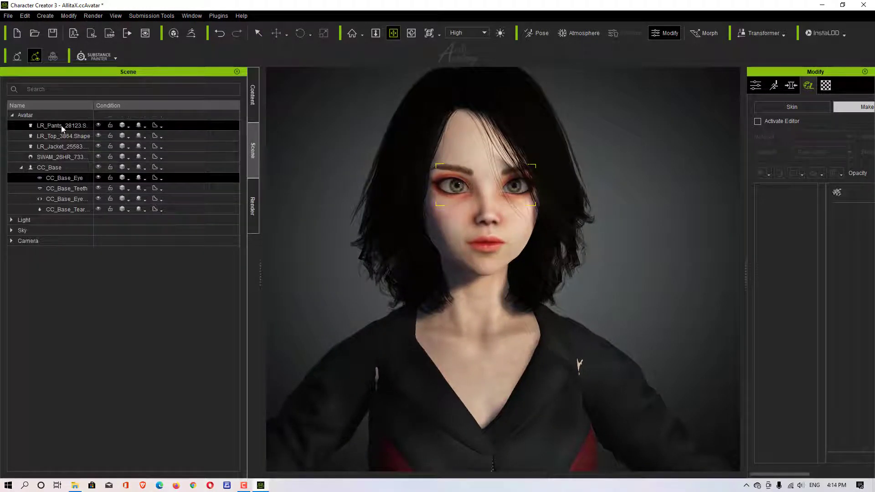
pyautogui.click(61, 146)
pyautogui.press('Delete')
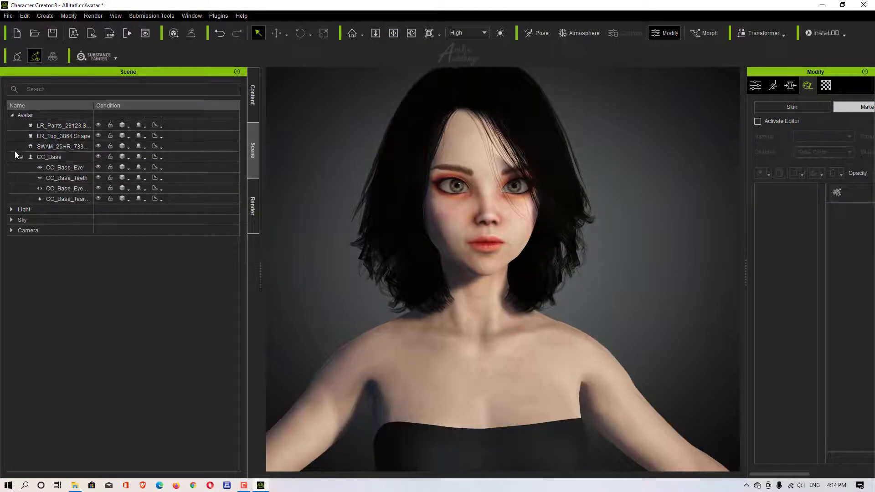
pyautogui.press('Delete')
pyautogui.moveTo(523, 250); pyautogui.dragTo(523, 193, button='right')
pyautogui.scroll(-5, 285, 287)
pyautogui.scroll(5, 541, 246)
pyautogui.scroll(3, 471, 223)
pyautogui.moveTo(470, 223); pyautogui.dragTo(494, 224, button='right')
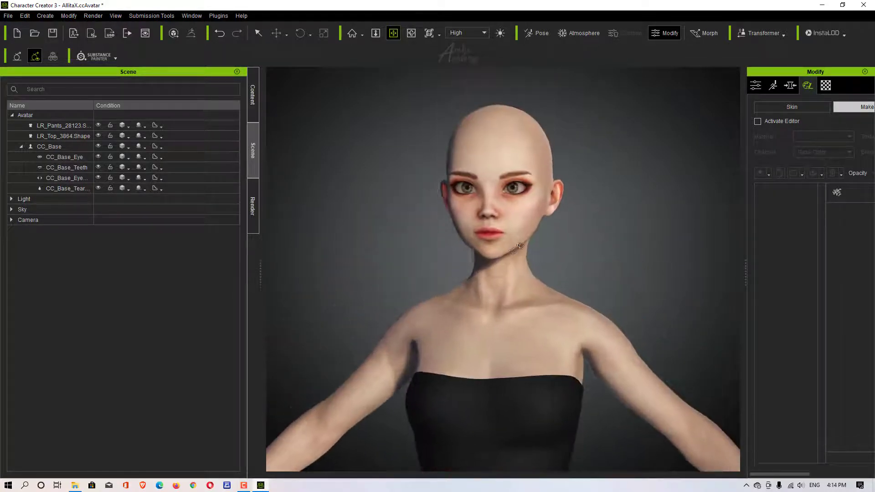
# Apply the first female Realistic Human Skin template to the avatar, including material settings and textures, shader textures and shader parameters.
pyautogui.click(253, 96)
pyautogui.click(98, 97)
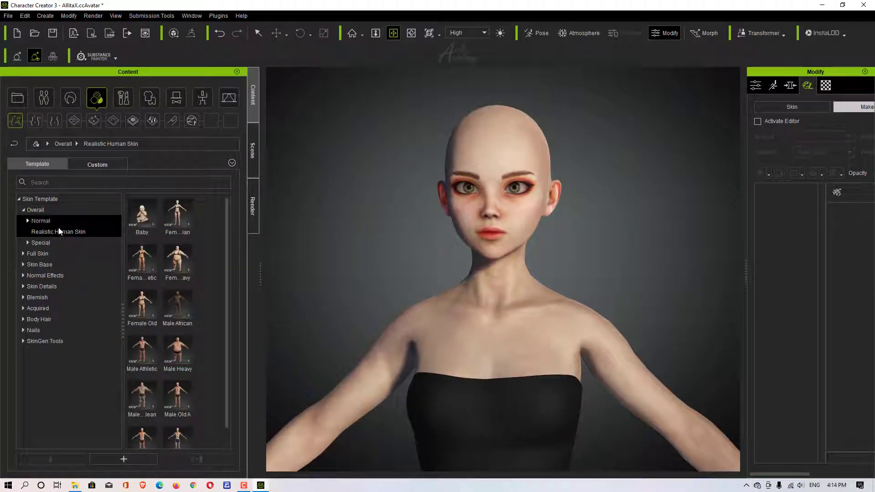
pyautogui.moveTo(177, 214); pyautogui.dragTo(411, 242)
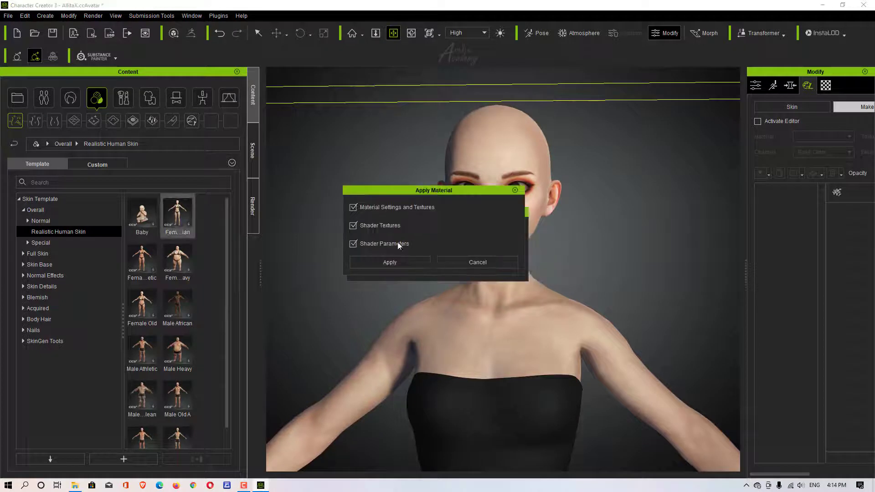
pyautogui.click(367, 261)
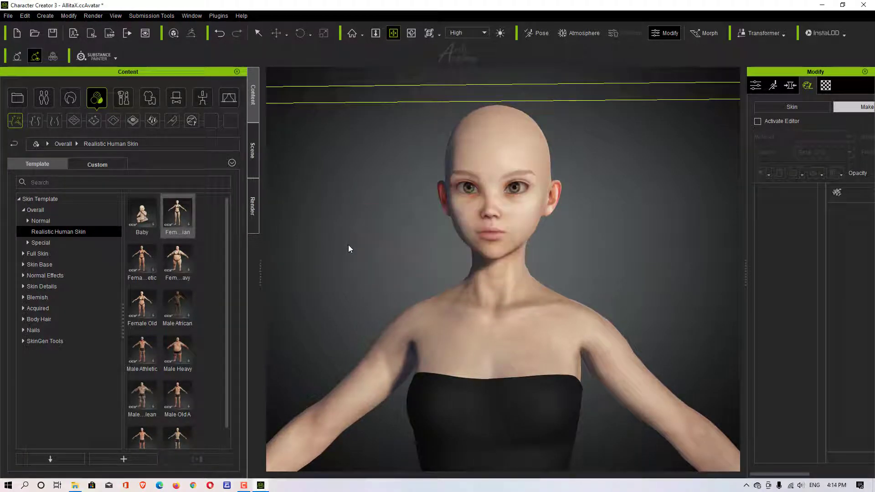
pyautogui.moveTo(486, 211); pyautogui.dragTo(499, 252, button='right')
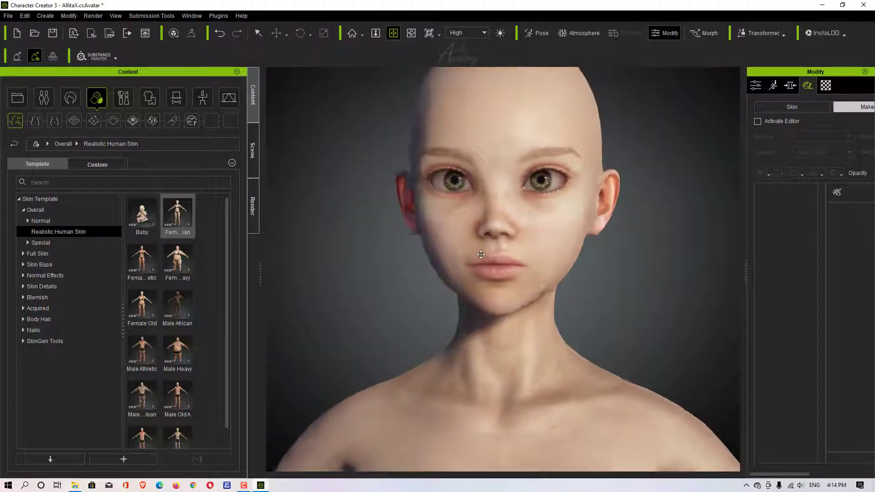
pyautogui.scroll(-2, 512, 252)
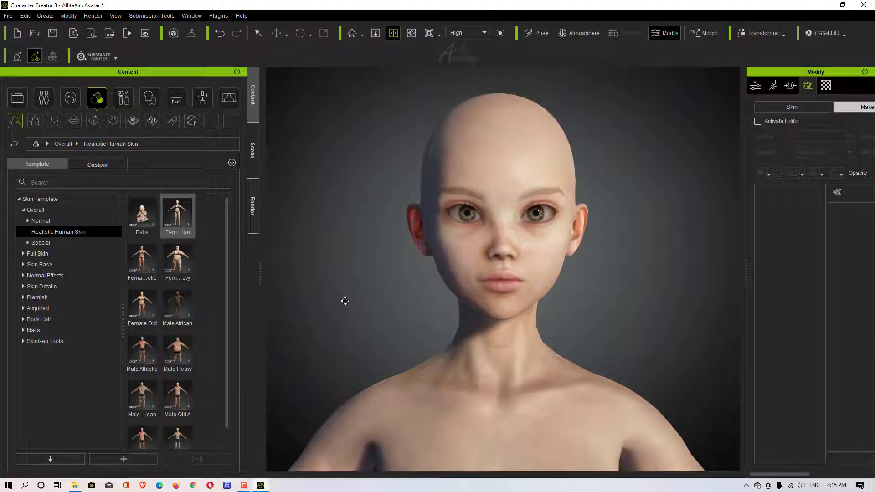
pyautogui.moveTo(472, 295); pyautogui.dragTo(485, 312, button='right')
pyautogui.moveTo(486, 312); pyautogui.dragTo(491, 254)
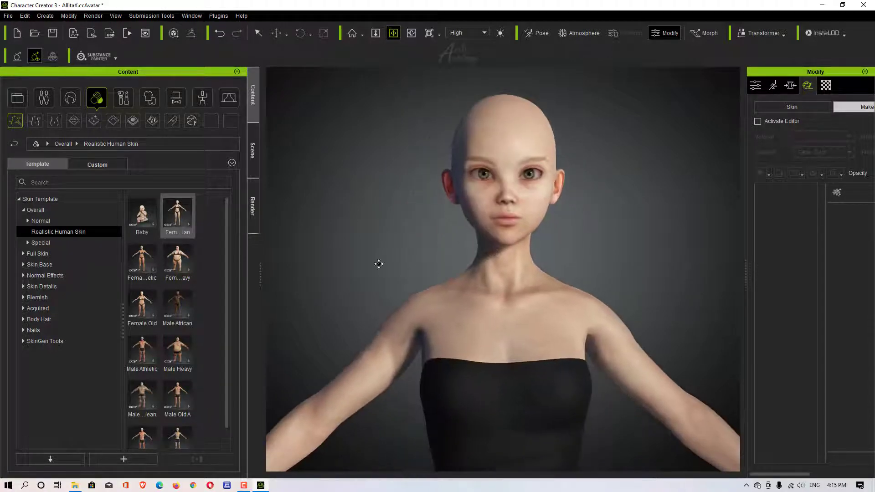
# Delete the LR_Top and LR_Pants clothing items from the avatar.
pyautogui.moveTo(379, 264); pyautogui.dragTo(550, 333, button='middle')
pyautogui.click(253, 162)
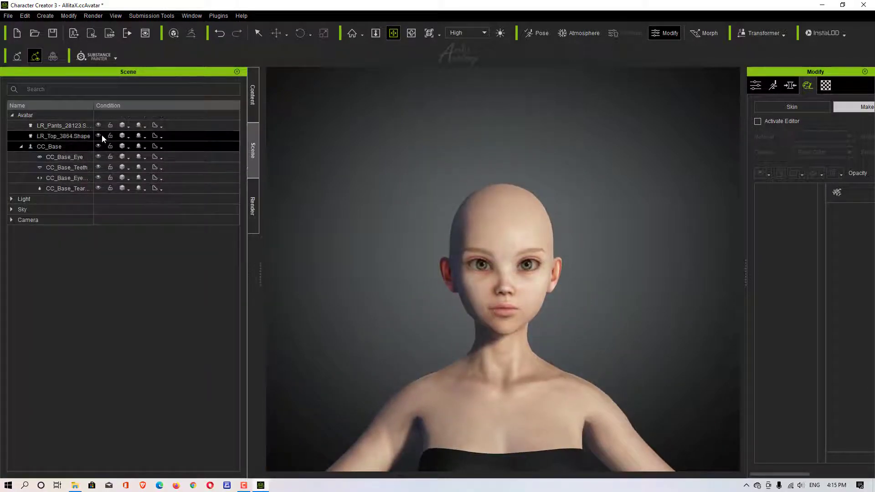
pyautogui.click(79, 136)
pyautogui.press('Delete')
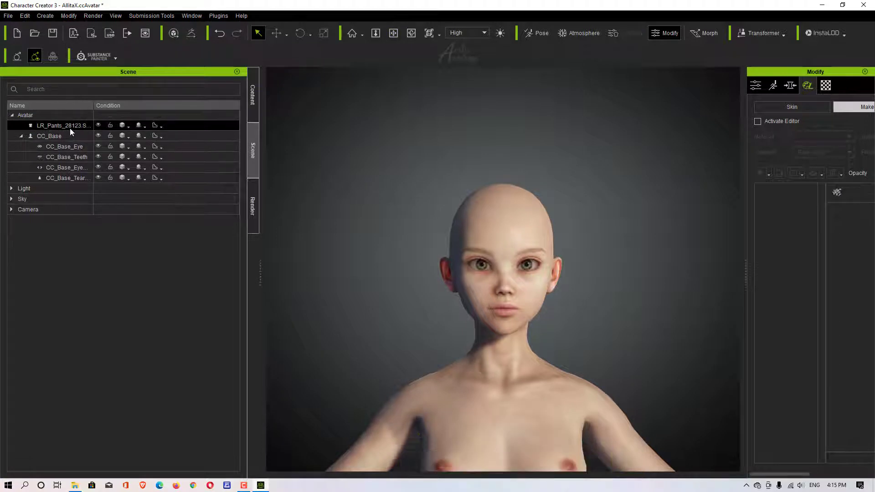
pyautogui.press('Delete')
# Put the Alloy_Upper.ccCloth armor from the Data folder on the avatar.
pyautogui.click(77, 484)
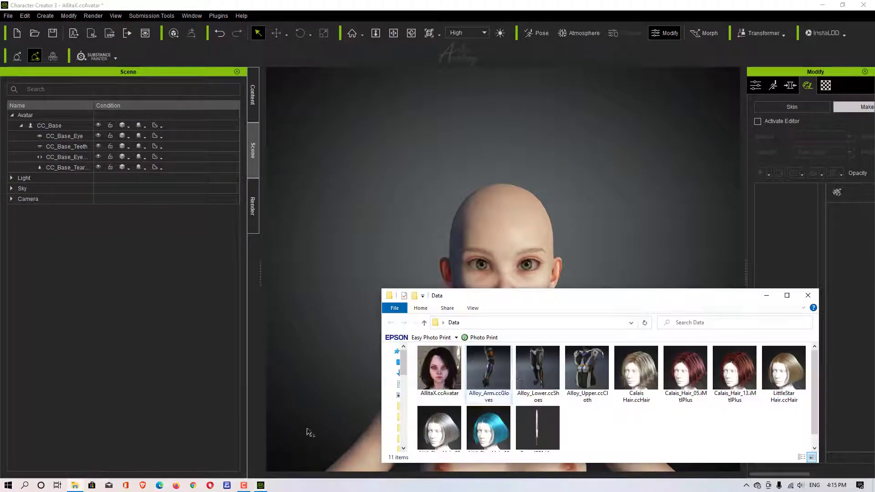
pyautogui.moveTo(586, 372); pyautogui.dragTo(524, 256)
pyautogui.click(359, 295)
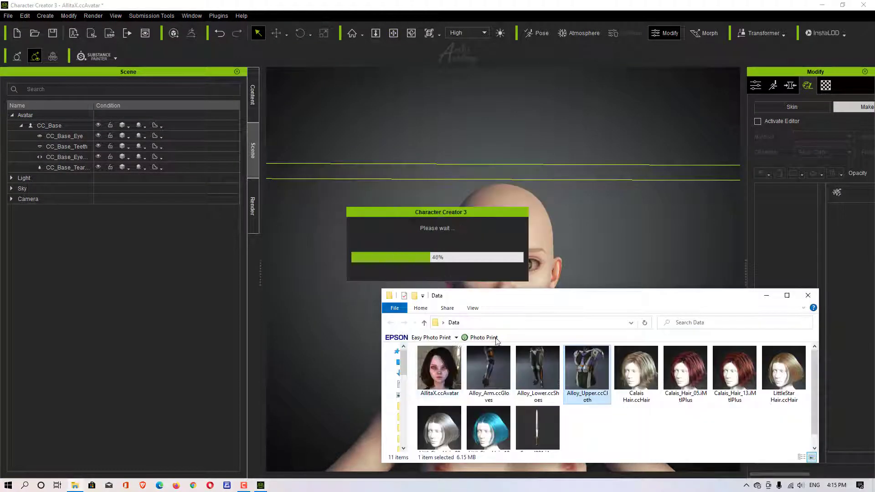
pyautogui.moveTo(538, 370); pyautogui.dragTo(538, 244, button='middle')
pyautogui.moveTo(538, 243); pyautogui.dragTo(485, 244, button='right')
pyautogui.scroll(3, 504, 196)
pyautogui.moveTo(505, 193); pyautogui.dragTo(439, 342, button='right')
pyautogui.moveTo(503, 410); pyautogui.dragTo(517, 316, button='middle')
pyautogui.scroll(-5, 517, 316)
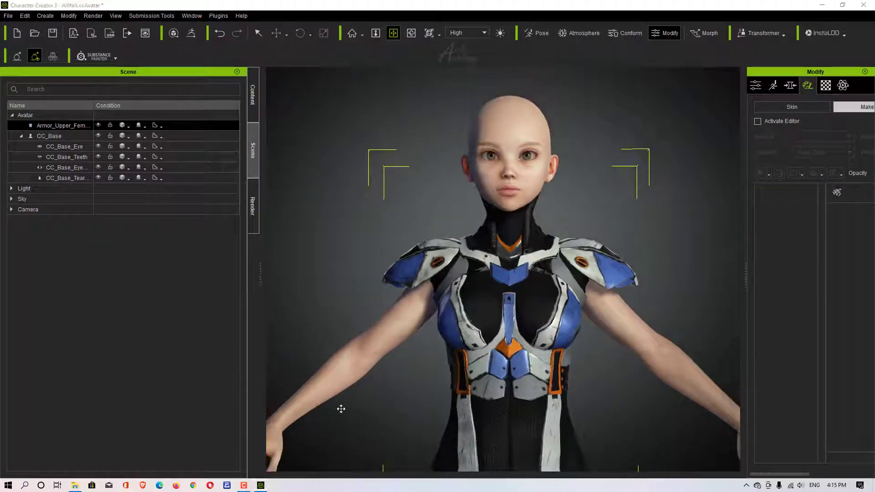
# Add the Alloy_Arm.ccGloves arm armor and the Alloy_Lower.ccShoes leg armor from the Data folder to the avatar.
pyautogui.hotkey('alt', 'Tab')
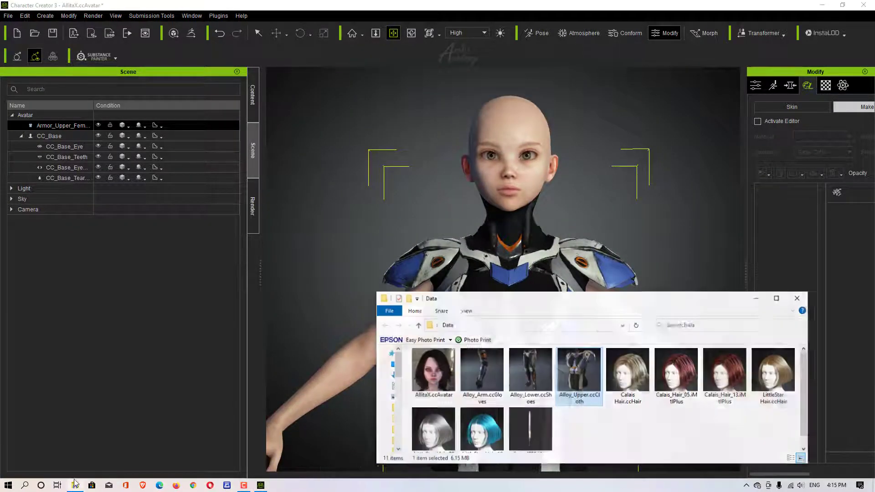
pyautogui.moveTo(513, 306); pyautogui.dragTo(506, 269)
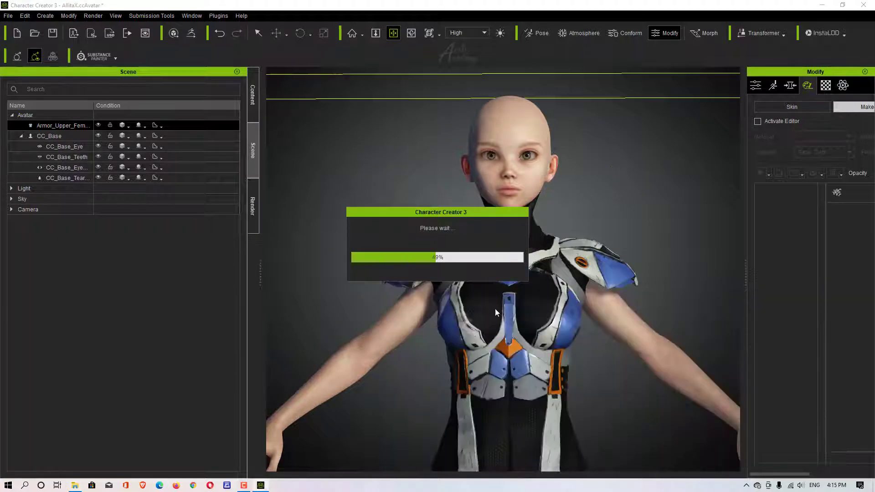
pyautogui.moveTo(495, 310); pyautogui.dragTo(433, 335, button='right')
pyautogui.scroll(-2, 432, 334)
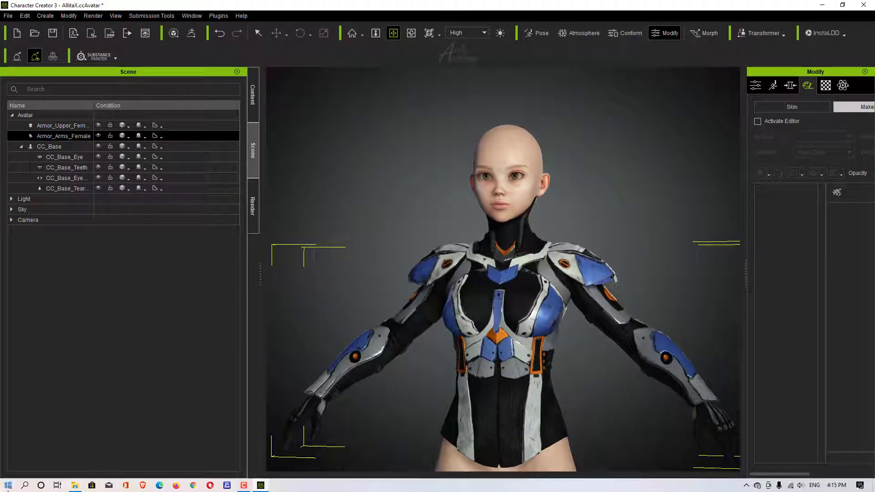
pyautogui.click(76, 485)
pyautogui.moveTo(521, 365); pyautogui.dragTo(524, 216)
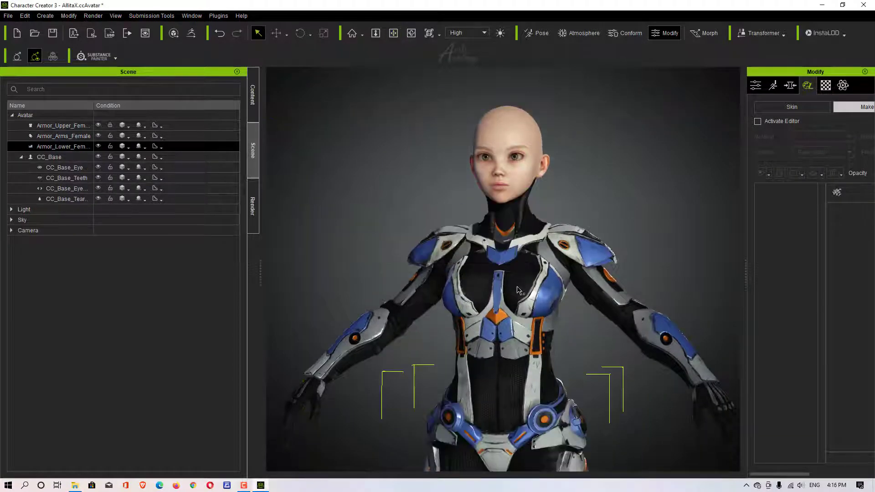
# Examine the fit of the full armor from several angles and inspect the avatar's face up close.
pyautogui.moveTo(520, 288); pyautogui.dragTo(535, 220, button='middle')
pyautogui.scroll(-5, 550, 260)
pyautogui.moveTo(561, 296); pyautogui.dragTo(765, 305, button='right')
pyautogui.scroll(6, 536, 273)
pyautogui.moveTo(536, 274); pyautogui.dragTo(628, 289, button='right')
pyautogui.moveTo(505, 205); pyautogui.dragTo(500, 377, button='middle')
pyautogui.moveTo(500, 377); pyautogui.dragTo(524, 365, button='right')
pyautogui.moveTo(437, 159); pyautogui.dragTo(426, 314, button='middle')
pyautogui.moveTo(426, 313); pyautogui.dragTo(501, 274, button='right')
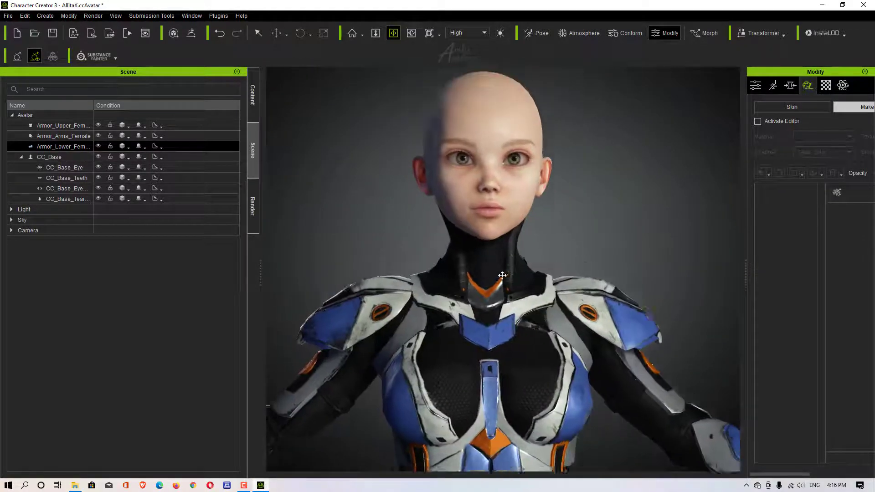
pyautogui.moveTo(508, 231); pyautogui.dragTo(492, 326, button='middle')
pyautogui.scroll(4, 545, 258)
pyautogui.scroll(4, 506, 294)
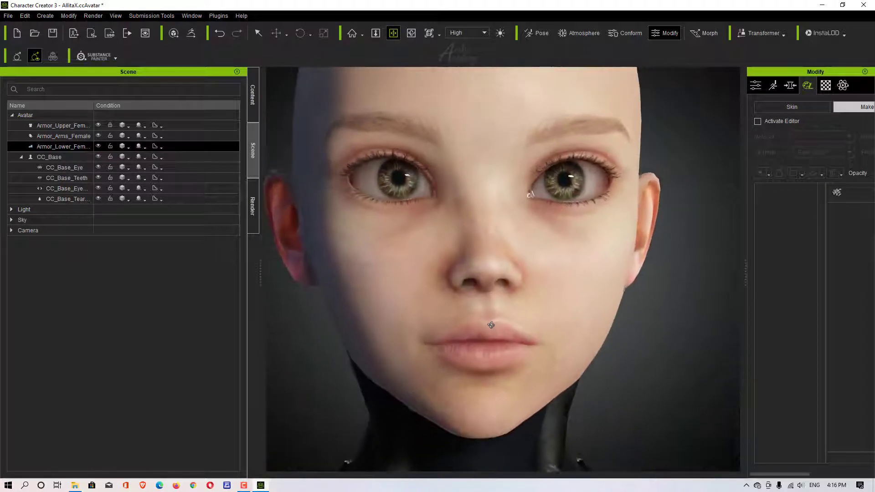
pyautogui.scroll(-5, 491, 328)
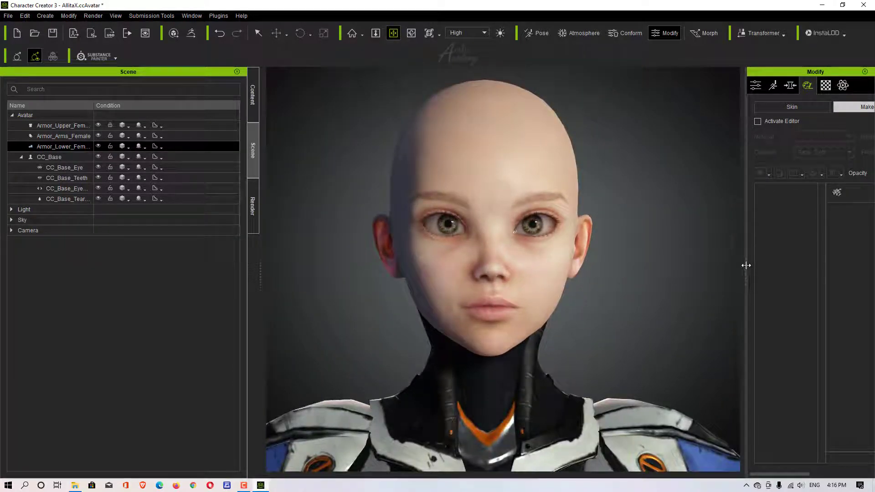
# Activate the makeup editor and apply the K-Style full makeup from the 2_Party collection to the avatar's face.
pyautogui.moveTo(746, 267); pyautogui.dragTo(666, 267)
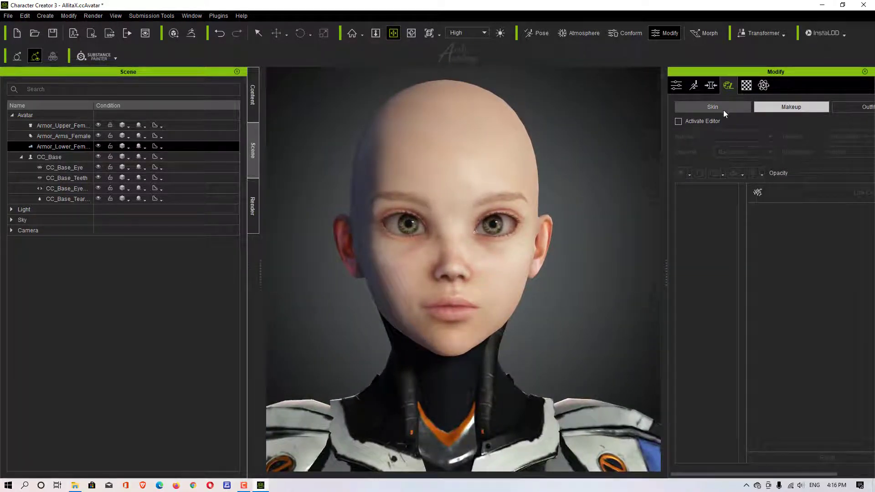
pyautogui.click(691, 123)
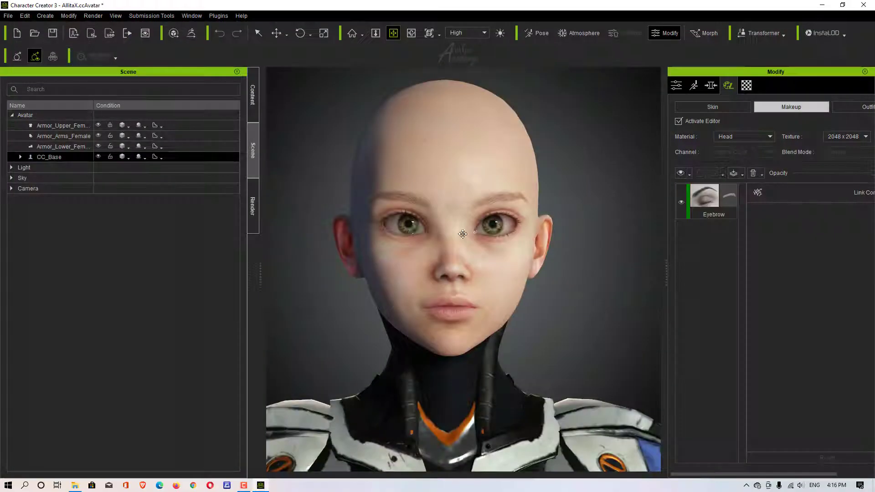
pyautogui.click(253, 104)
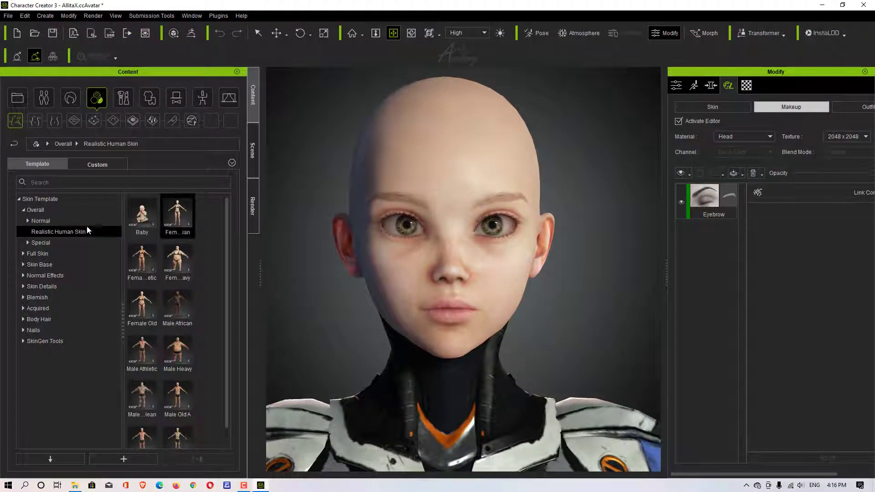
pyautogui.click(123, 97)
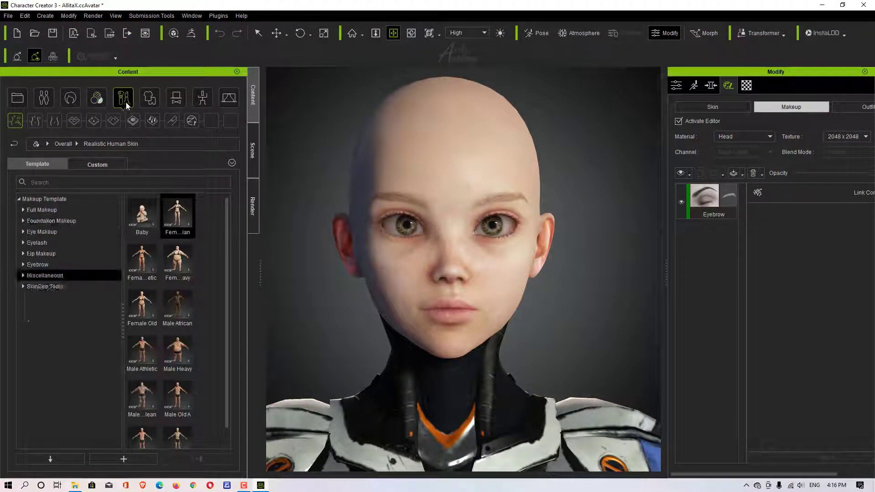
pyautogui.click(27, 222)
pyautogui.click(41, 222)
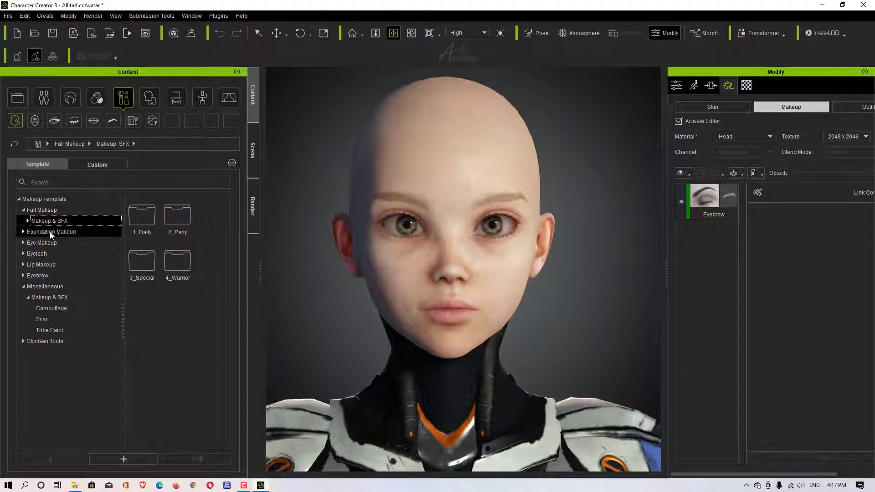
pyautogui.doubleClick(184, 231)
pyautogui.doubleClick(181, 315)
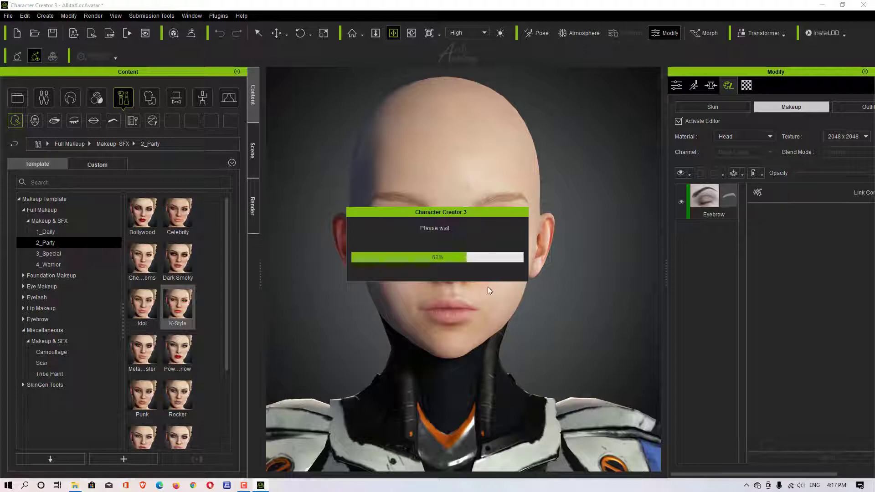
# Inspect the applied makeup on the avatar's face up close and deactivate the makeup editor.
pyautogui.moveTo(493, 288); pyautogui.dragTo(448, 291, button='right')
pyautogui.scroll(8, 460, 256)
pyautogui.moveTo(462, 223); pyautogui.dragTo(481, 282, button='middle')
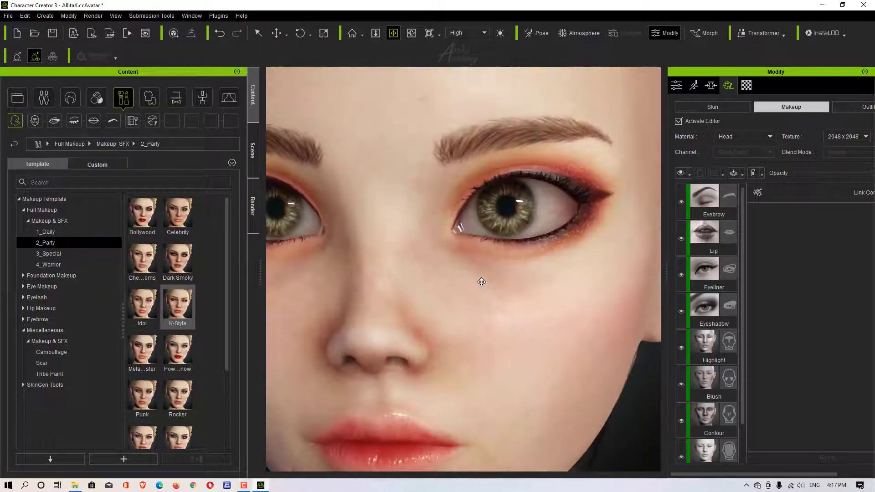
pyautogui.scroll(-8, 481, 281)
pyautogui.moveTo(482, 277); pyautogui.dragTo(469, 348, button='right')
pyautogui.scroll(-3, 469, 347)
pyautogui.scroll(3, 427, 283)
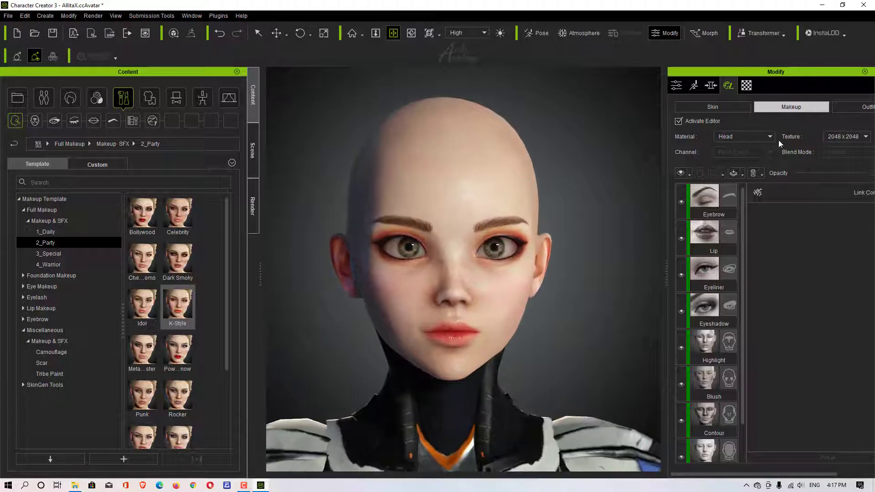
pyautogui.click(679, 122)
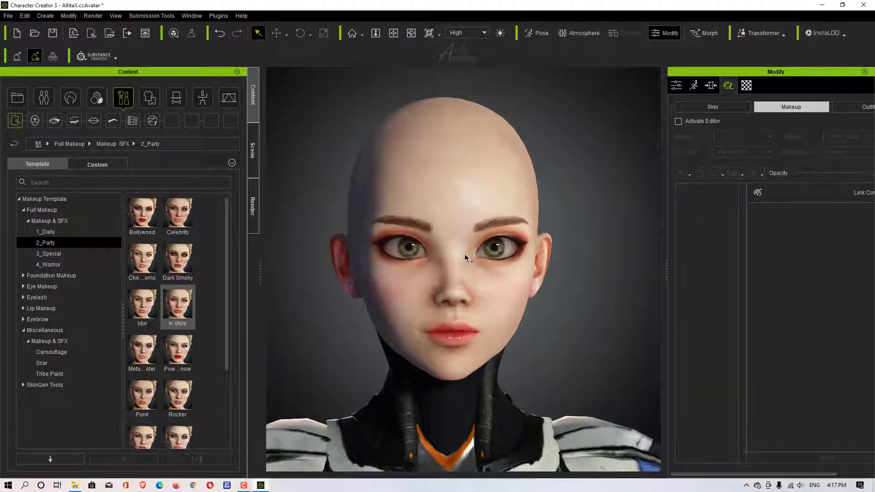
# Put the LittleStar Hair.ccHair hairstyle from the Data folder on the avatar.
pyautogui.moveTo(469, 252); pyautogui.dragTo(463, 288, button='right')
pyautogui.scroll(3, 463, 288)
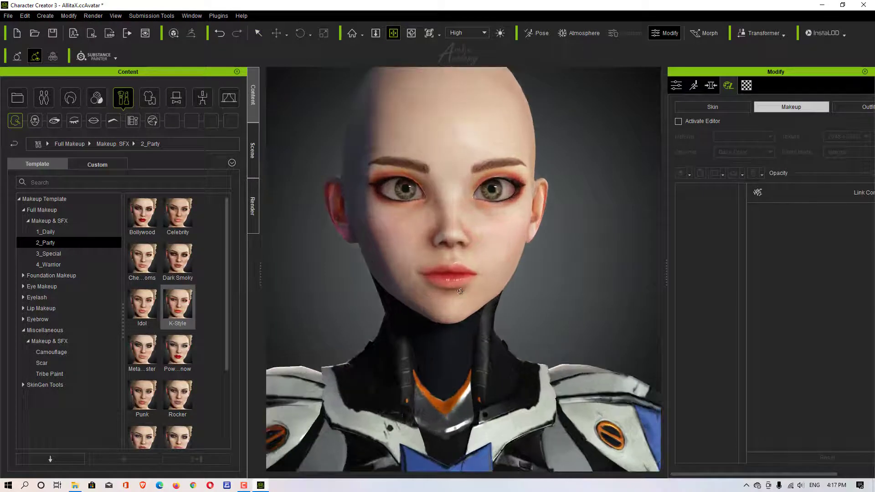
pyautogui.click(75, 485)
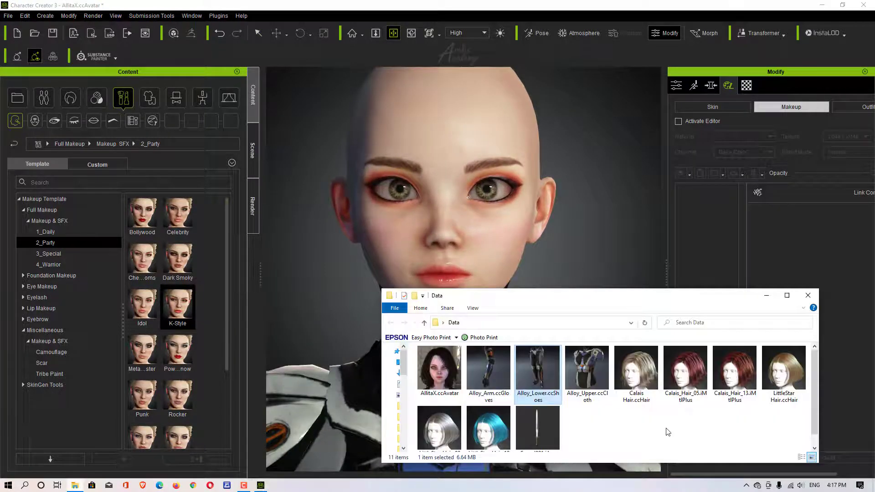
pyautogui.moveTo(784, 376); pyautogui.dragTo(443, 238)
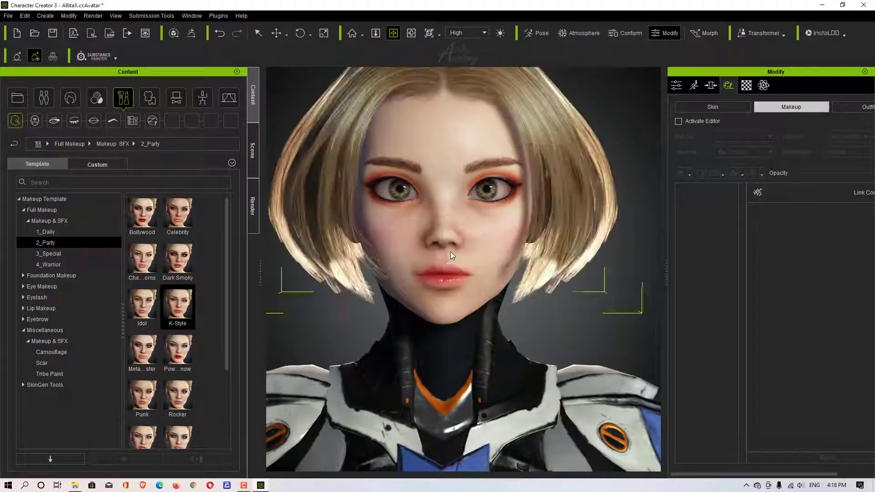
pyautogui.scroll(-5, 479, 230)
pyautogui.moveTo(462, 310); pyautogui.dragTo(521, 324, button='right')
# Show the hair's morph sliders, switch the workspace to the Fine Tuning layout and resize the Modify area so the sliders have more room.
pyautogui.click(711, 85)
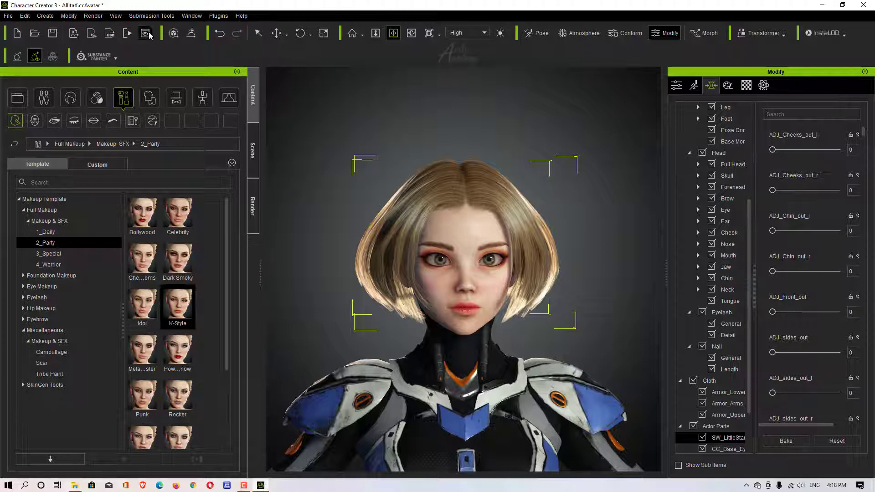
pyautogui.click(218, 15)
pyautogui.moveTo(191, 16)
pyautogui.moveTo(223, 29)
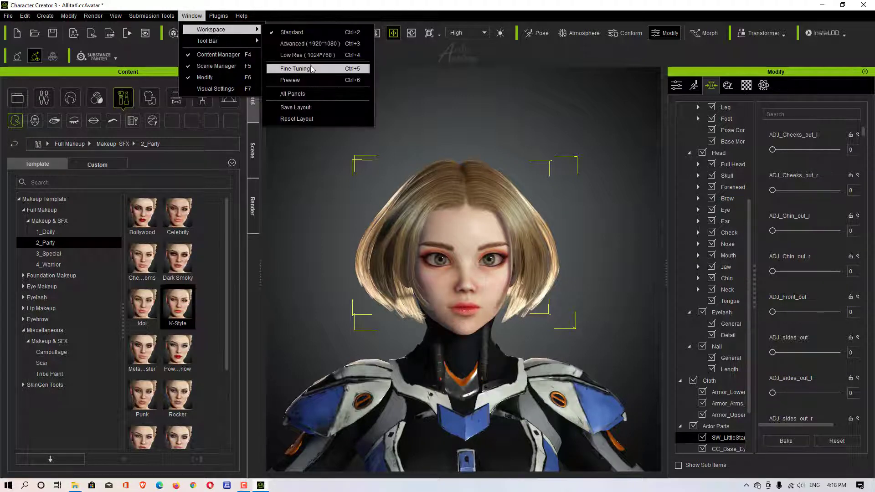
pyautogui.click(312, 69)
pyautogui.moveTo(480, 276); pyautogui.dragTo(631, 290)
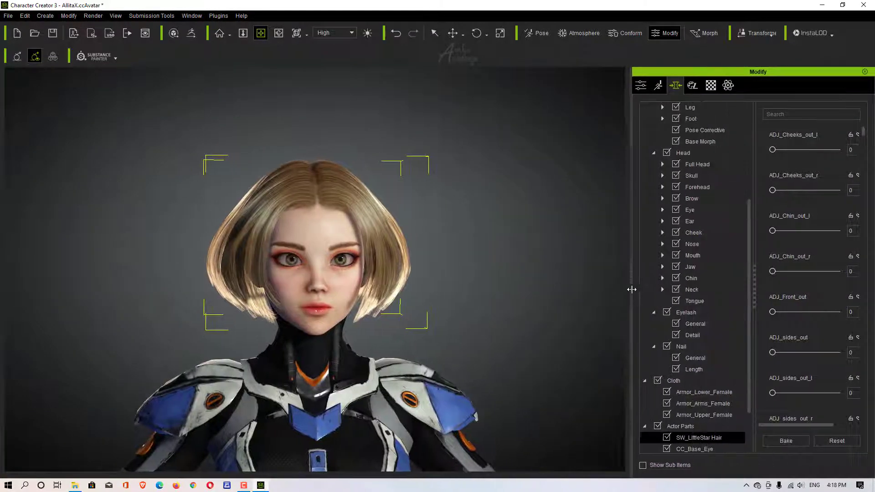
pyautogui.moveTo(751, 299); pyautogui.dragTo(738, 296)
pyautogui.moveTo(630, 277); pyautogui.dragTo(569, 276)
# Narrow the LittleStar hair by setting its less_width and less_width_2 morphs to 100.
pyautogui.moveTo(325, 255); pyautogui.dragTo(275, 180)
pyautogui.moveTo(326, 280); pyautogui.dragTo(275, 286, button='right')
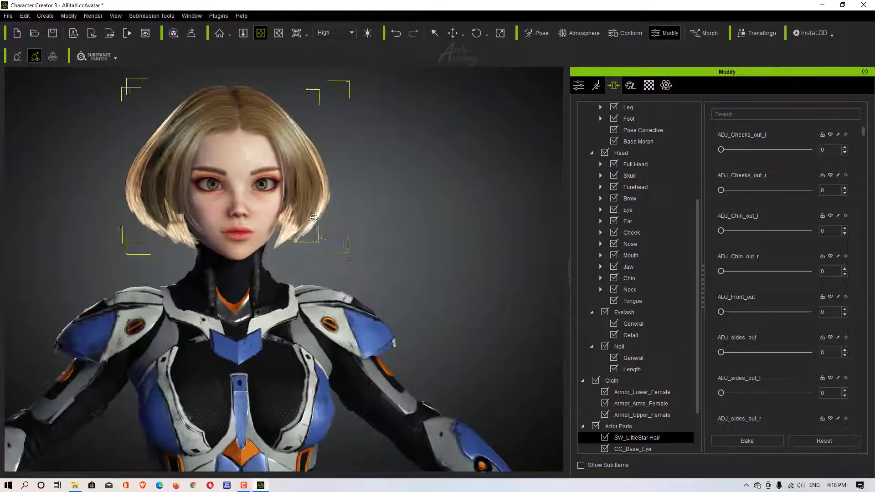
pyautogui.scroll(5, 274, 286)
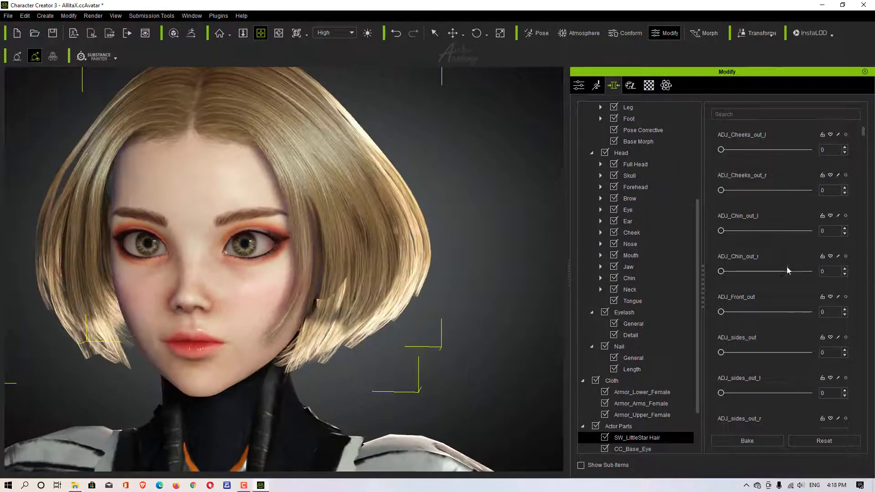
pyautogui.scroll(-5, 787, 269)
pyautogui.scroll(-10, 774, 319)
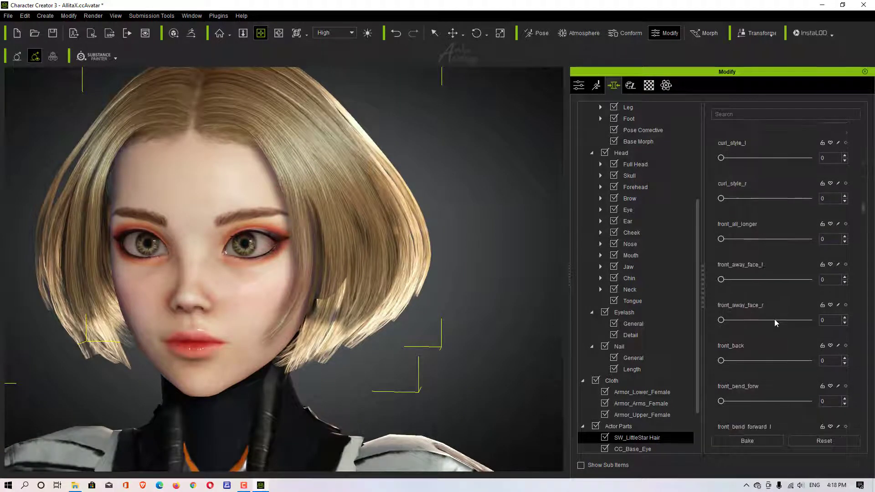
pyautogui.scroll(-7, 776, 322)
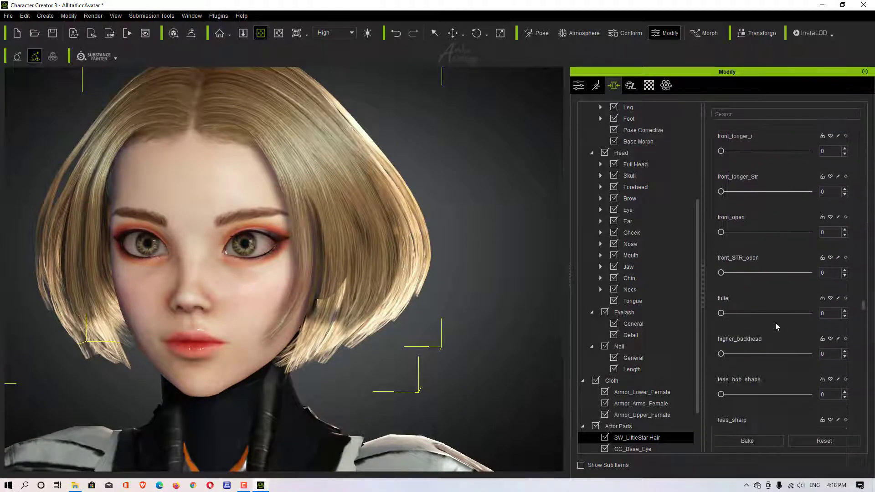
pyautogui.moveTo(722, 248); pyautogui.dragTo(809, 248)
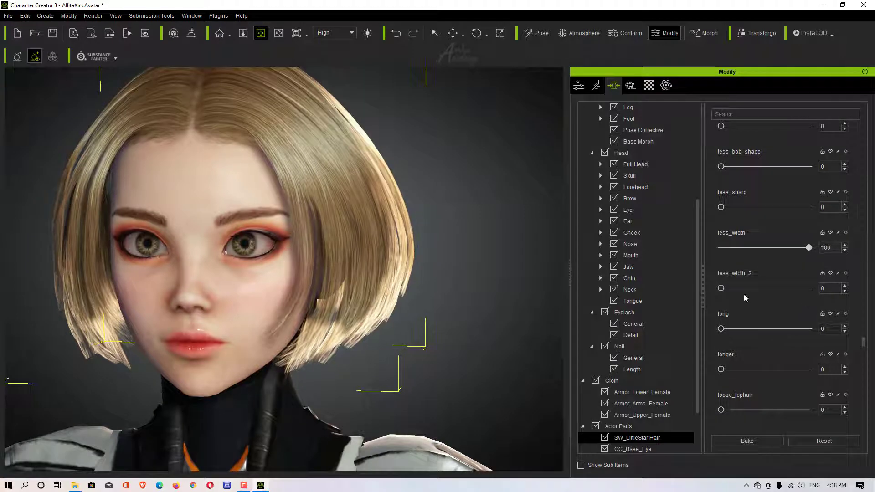
pyautogui.moveTo(721, 288); pyautogui.dragTo(808, 288)
pyautogui.scroll(-3, 371, 287)
# Lengthen the hair by setting its long and longer morphs to 100, checking it from both sides.
pyautogui.moveTo(371, 287); pyautogui.dragTo(511, 319, button='right')
pyautogui.moveTo(721, 329); pyautogui.dragTo(809, 329)
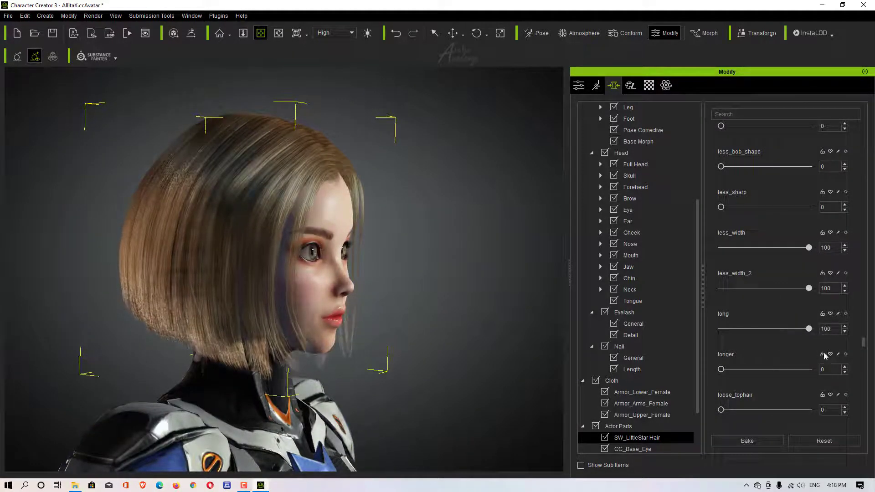
pyautogui.moveTo(721, 369); pyautogui.dragTo(808, 369)
pyautogui.moveTo(456, 364); pyautogui.dragTo(205, 367, button='right')
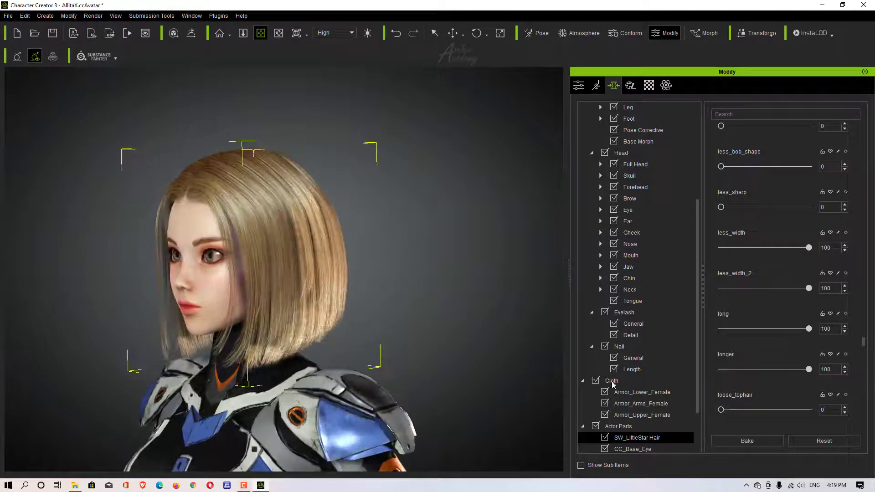
# Try out the short, wind_1_l and wind_side_r morphs on the hair.
pyautogui.scroll(-3, 772, 387)
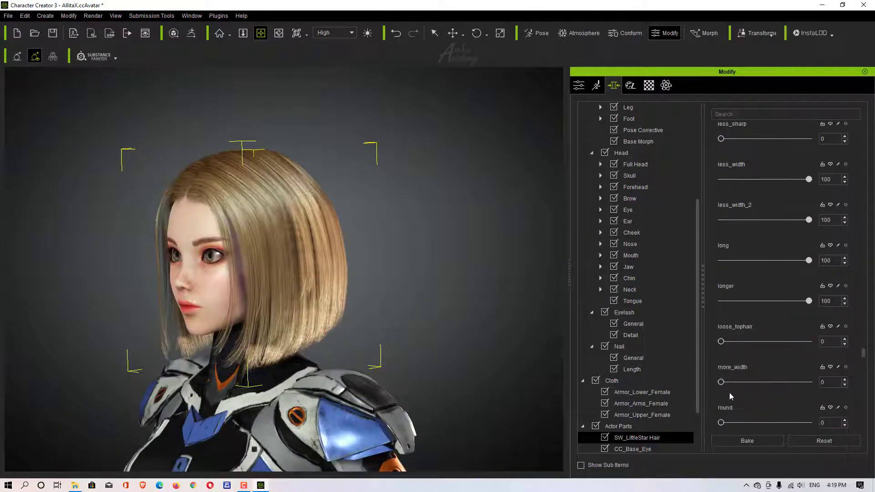
pyautogui.scroll(-2, 729, 396)
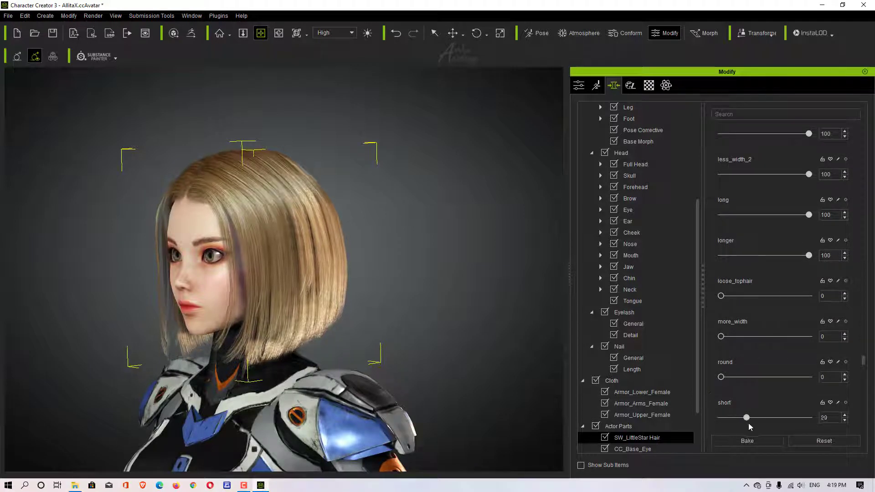
pyautogui.scroll(-6, 736, 395)
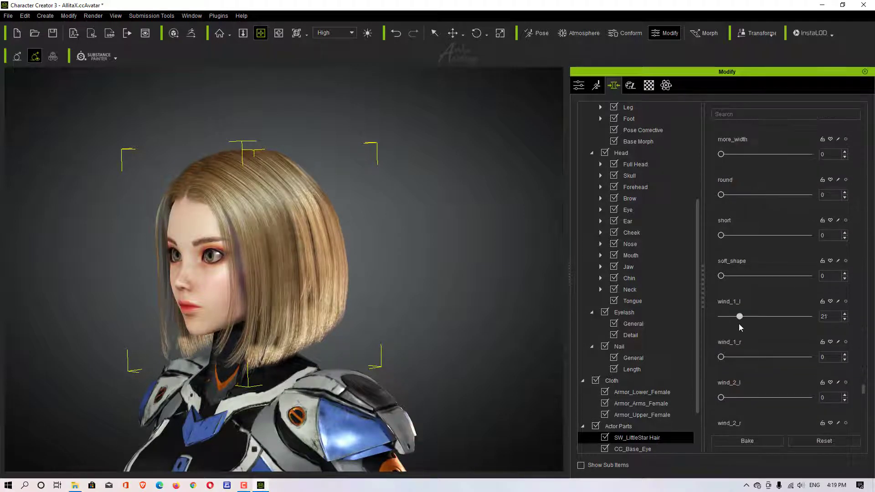
pyautogui.scroll(-8, 741, 395)
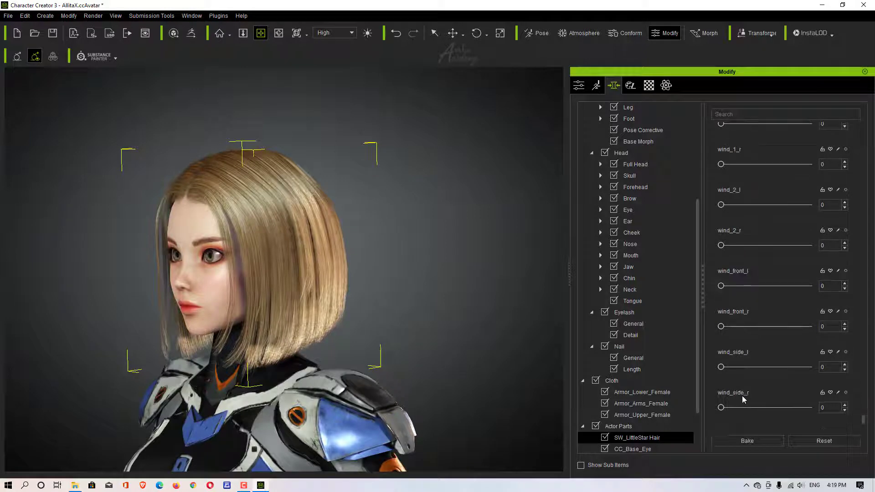
pyautogui.moveTo(742, 407); pyautogui.dragTo(749, 409)
pyautogui.moveTo(224, 335); pyautogui.dragTo(360, 333, button='right')
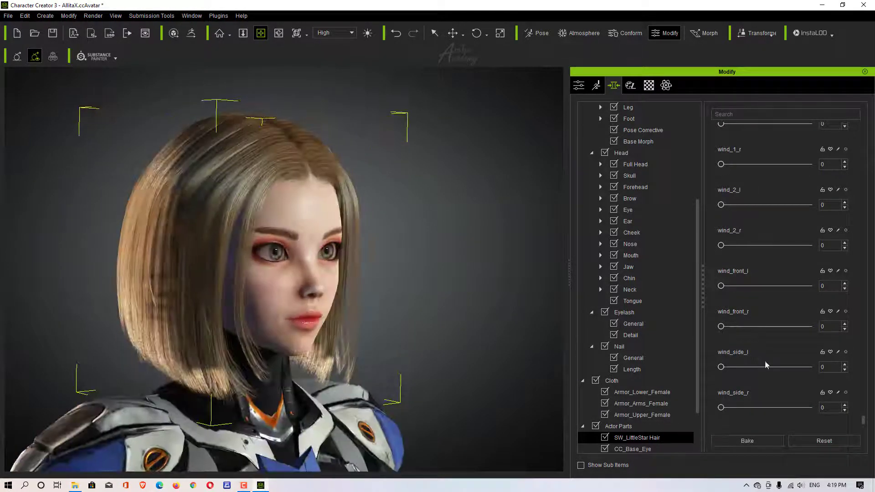
# Try the less_bob_shape morph at 20 and less_sharp at 25 on the hair, and return both to 0.
pyautogui.scroll(15, 771, 359)
pyautogui.scroll(3, 782, 294)
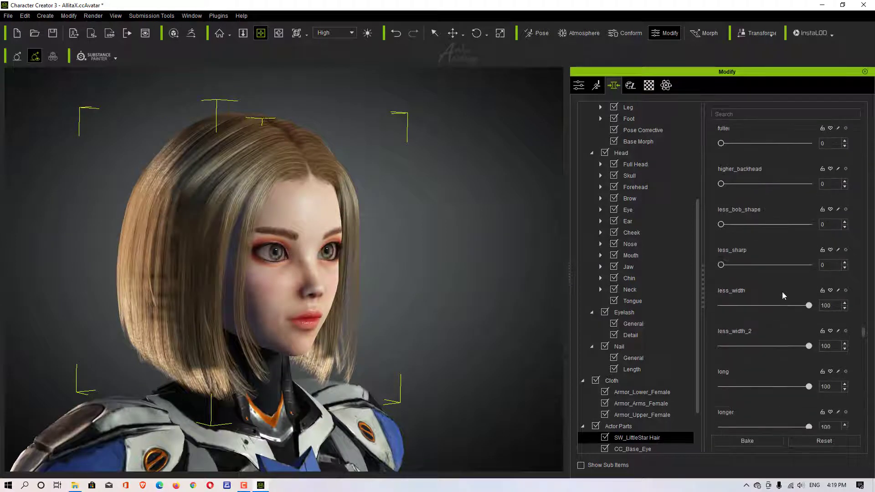
pyautogui.moveTo(721, 247); pyautogui.dragTo(738, 266)
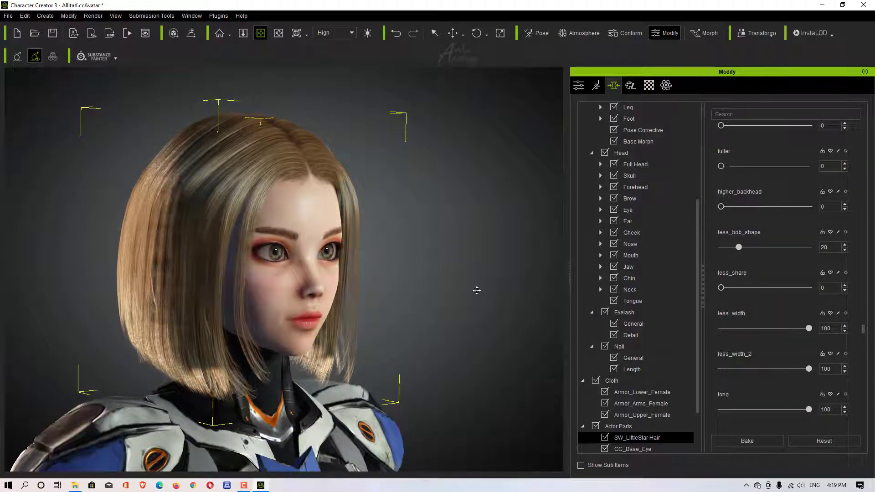
pyautogui.moveTo(474, 289); pyautogui.dragTo(387, 296, button='right')
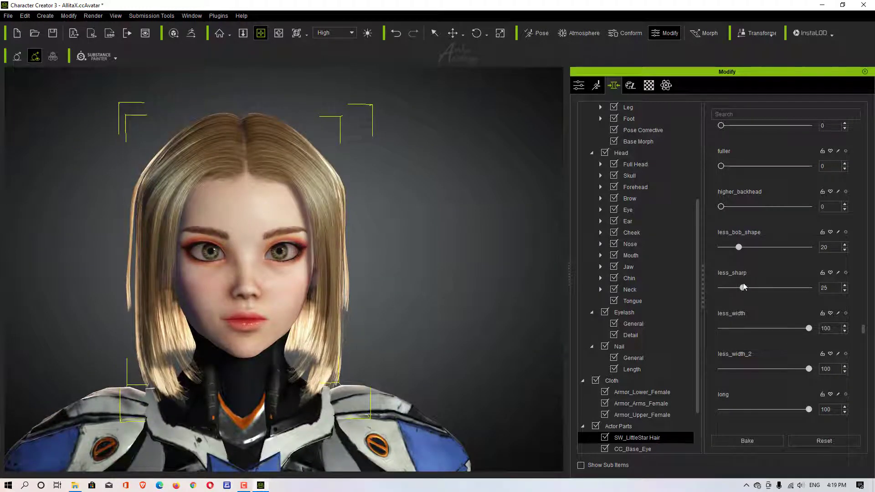
pyautogui.moveTo(744, 247); pyautogui.dragTo(712, 250)
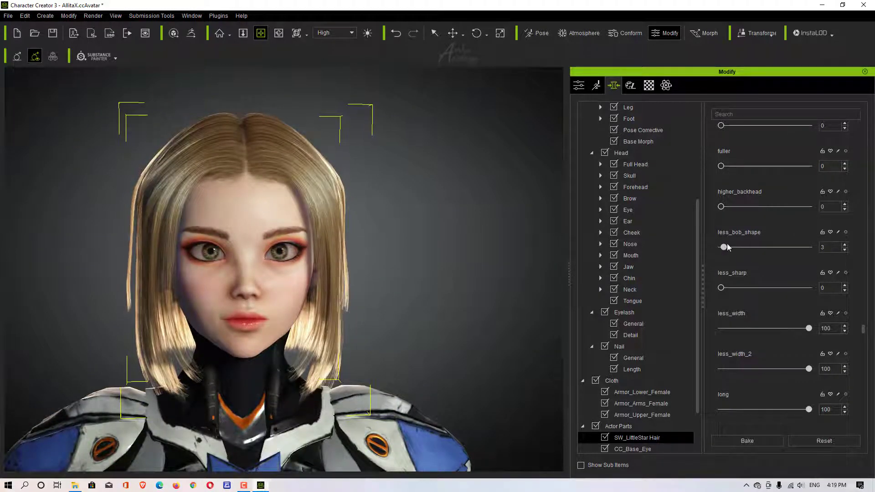
# Adjust the front strands by setting front_longer_Str to 35, front_longer_r to 49, front_longer_l to 32 and front_into_face_r to 30.
pyautogui.scroll(-2, 727, 248)
pyautogui.scroll(3, 756, 253)
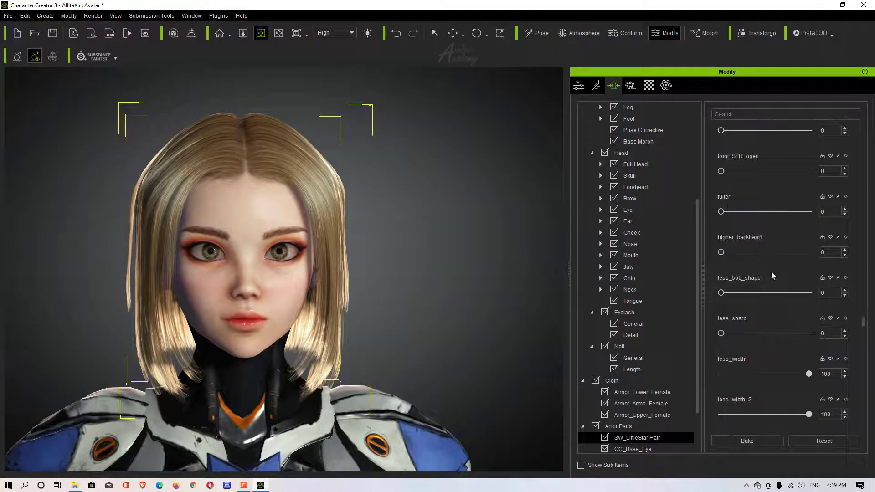
pyautogui.scroll(-2, 757, 252)
pyautogui.scroll(5, 715, 201)
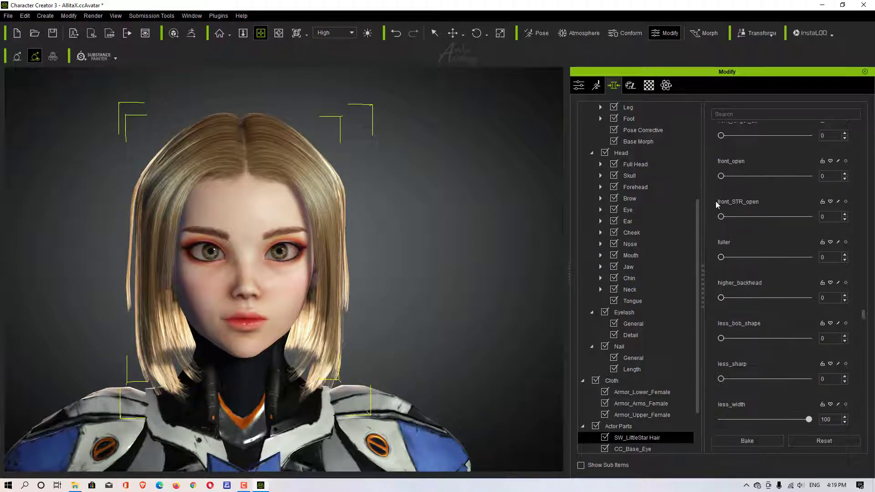
pyautogui.moveTo(721, 181); pyautogui.dragTo(752, 181)
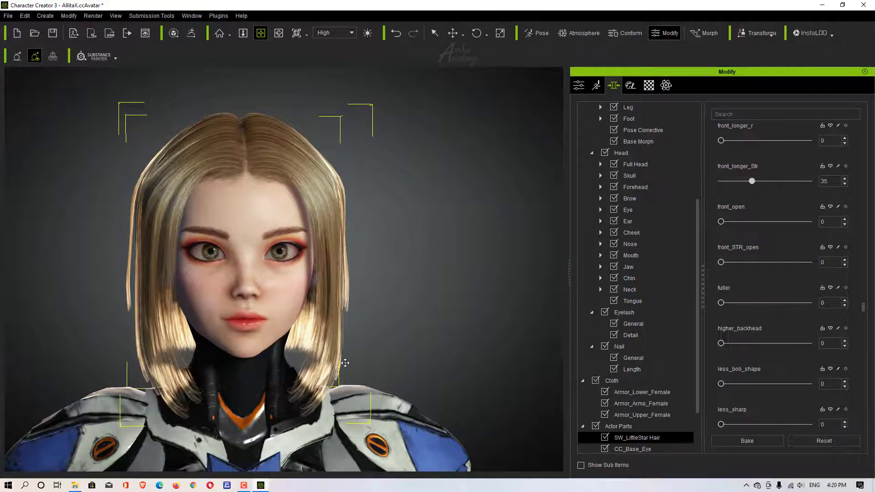
pyautogui.moveTo(721, 140); pyautogui.dragTo(765, 141)
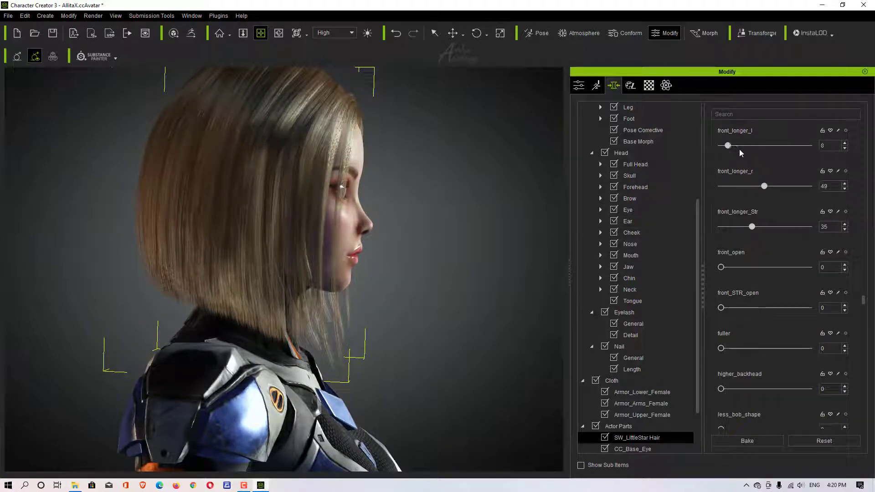
pyautogui.scroll(1, 728, 174)
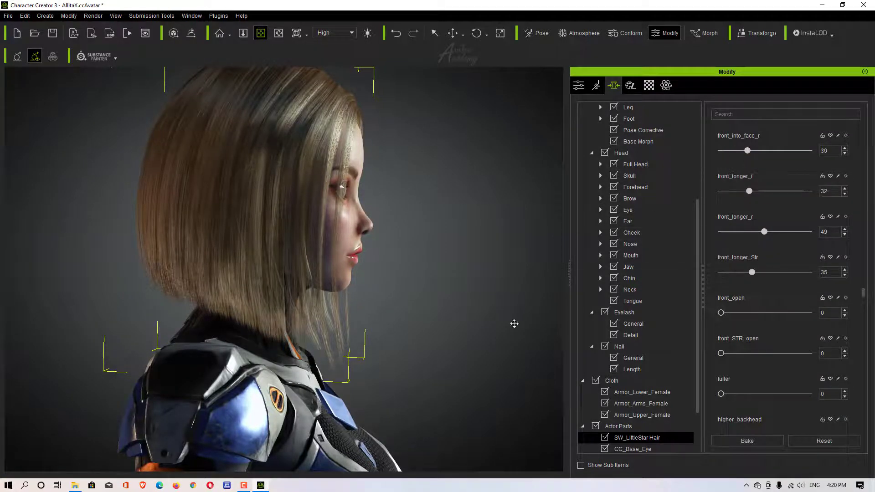
pyautogui.moveTo(418, 308); pyautogui.dragTo(427, 269, button='right')
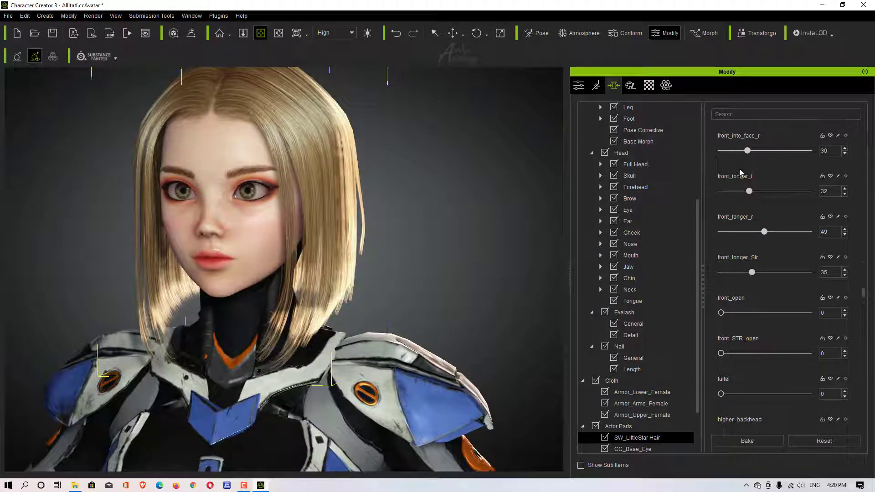
# Set the hair's front_frame_face morph to 100.
pyautogui.scroll(4, 739, 170)
pyautogui.moveTo(742, 171); pyautogui.dragTo(802, 194)
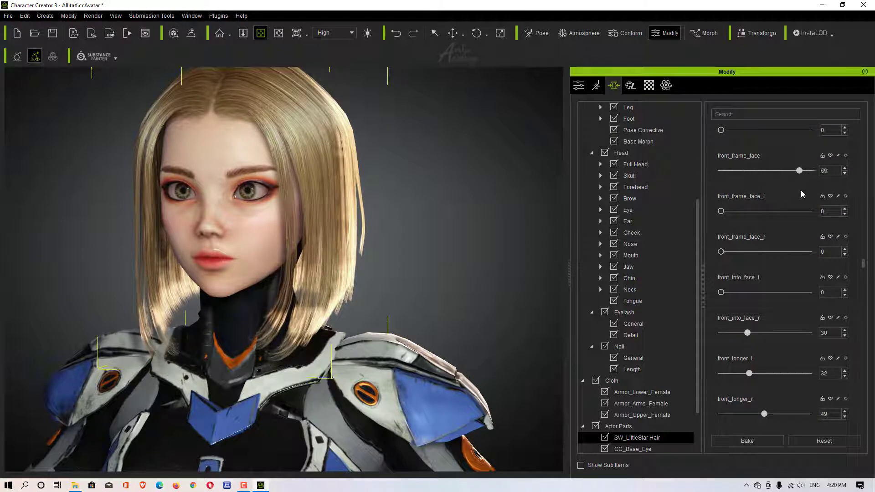
pyautogui.scroll(1, 725, 163)
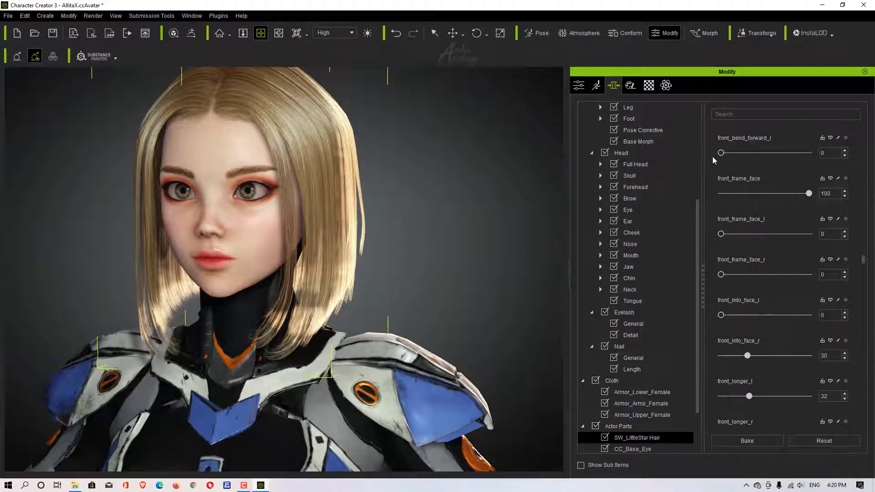
# Move the front hair back from the face by setting front_back to about 66 and front_away_face_r to 84.
pyautogui.scroll(3, 712, 157)
pyautogui.moveTo(720, 169); pyautogui.dragTo(783, 188)
pyautogui.moveTo(342, 246); pyautogui.dragTo(182, 251, button='right')
pyautogui.moveTo(787, 172); pyautogui.dragTo(781, 190)
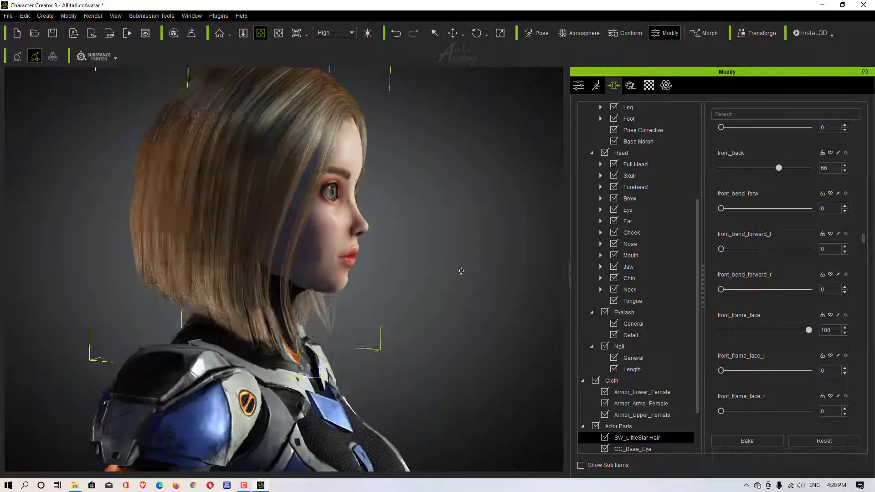
pyautogui.scroll(1, 713, 191)
pyautogui.moveTo(721, 149); pyautogui.dragTo(759, 150)
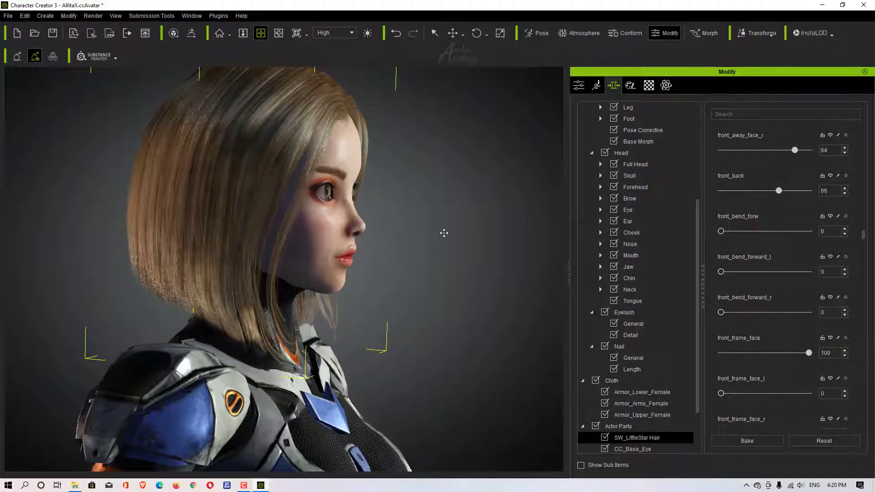
# Return the hair's front_away_face_r morph to 0 and leave front_all_longer at 0 after trying it.
pyautogui.moveTo(444, 233); pyautogui.dragTo(169, 286, button='right')
pyautogui.moveTo(753, 152); pyautogui.dragTo(721, 151)
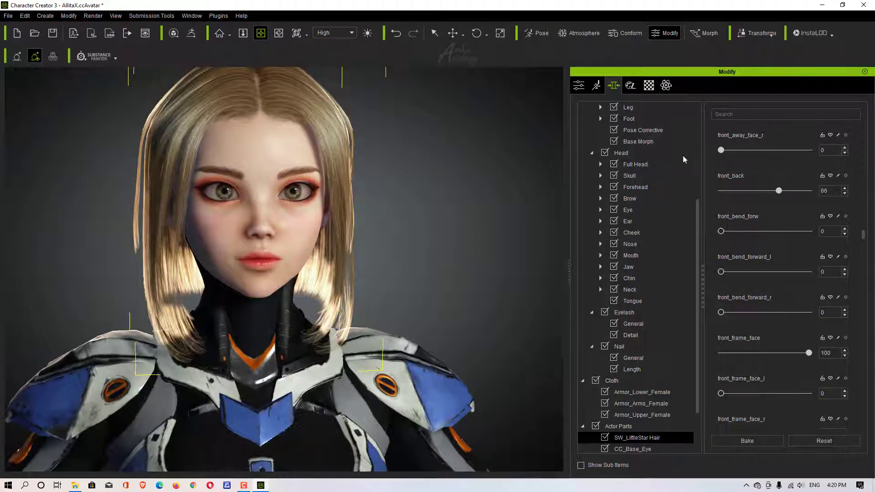
pyautogui.scroll(2, 742, 173)
pyautogui.scroll(1, 709, 168)
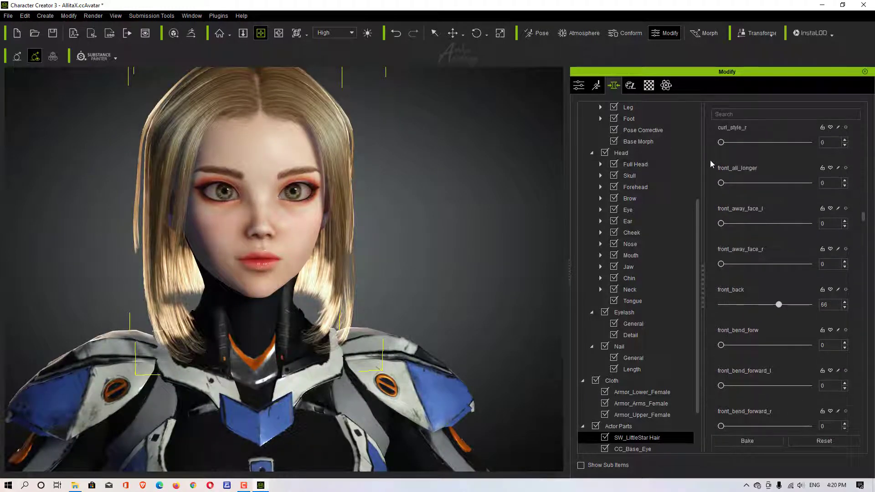
pyautogui.moveTo(721, 183)
pyautogui.mouseDown()
pyautogui.moveTo(739, 185)
pyautogui.moveTo(712, 179)
pyautogui.mouseUp()
pyautogui.scroll(4, 710, 168)
# Lengthen the whole hairstyle by setting the all_longer morph to 27.
pyautogui.moveTo(721, 139); pyautogui.dragTo(765, 140)
pyautogui.moveTo(437, 250); pyautogui.dragTo(338, 250, button='right')
pyautogui.moveTo(767, 142); pyautogui.dragTo(780, 168)
pyautogui.scroll(2, 709, 166)
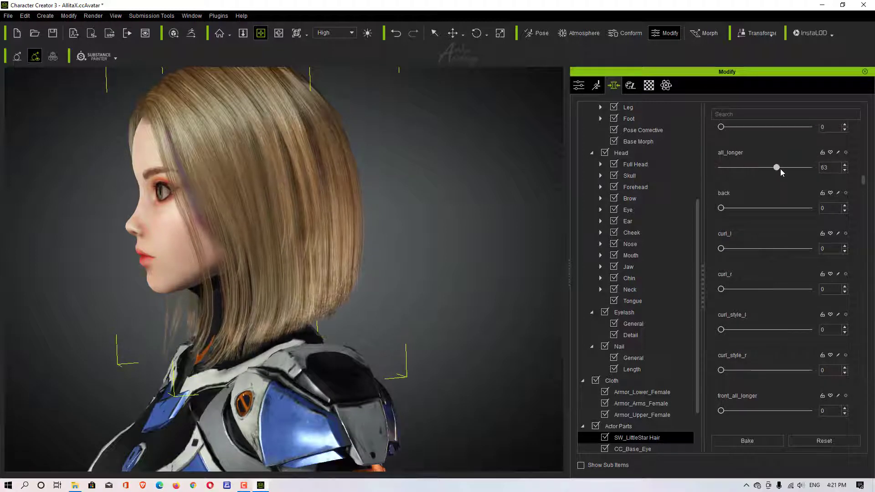
pyautogui.moveTo(478, 274); pyautogui.dragTo(394, 306, button='right')
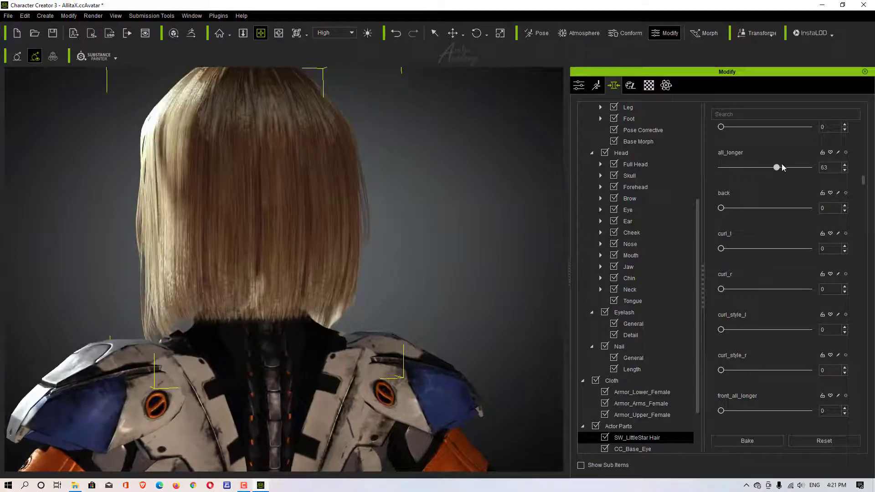
pyautogui.moveTo(777, 167); pyautogui.dragTo(745, 168)
# Try the teal LittleStar_Hair_19.iMtlPlus material from the Data folder on the character's hair.
pyautogui.moveTo(365, 292); pyautogui.dragTo(280, 291, button='right')
pyautogui.scroll(-5, 280, 291)
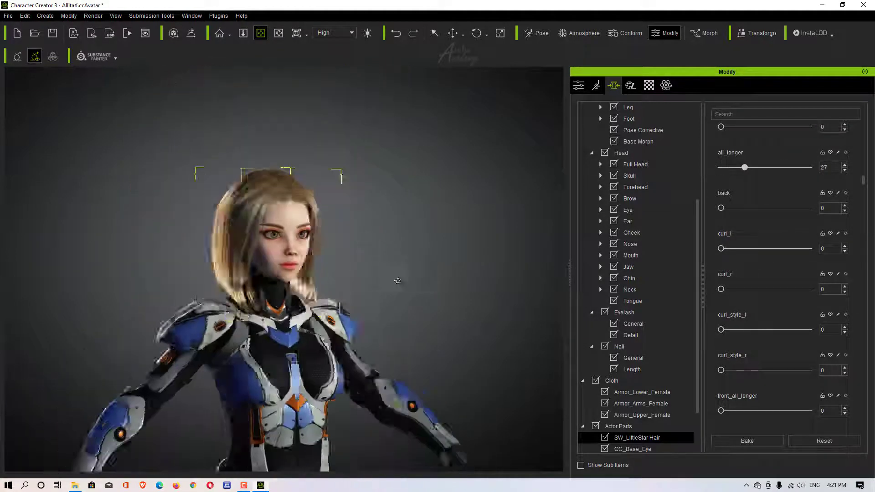
pyautogui.moveTo(400, 283); pyautogui.dragTo(349, 351, button='right')
pyautogui.scroll(-2, 374, 246)
pyautogui.moveTo(349, 360); pyautogui.dragTo(356, 282)
pyautogui.moveTo(356, 282); pyautogui.dragTo(267, 193, button='right')
pyautogui.moveTo(350, 256); pyautogui.dragTo(341, 258, button='right')
pyautogui.click(76, 485)
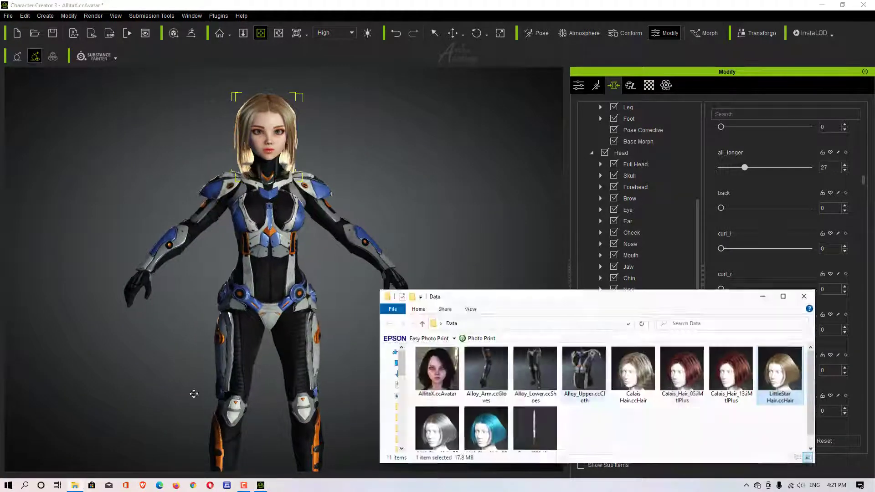
pyautogui.click(488, 442)
pyautogui.moveTo(274, 171); pyautogui.dragTo(273, 170)
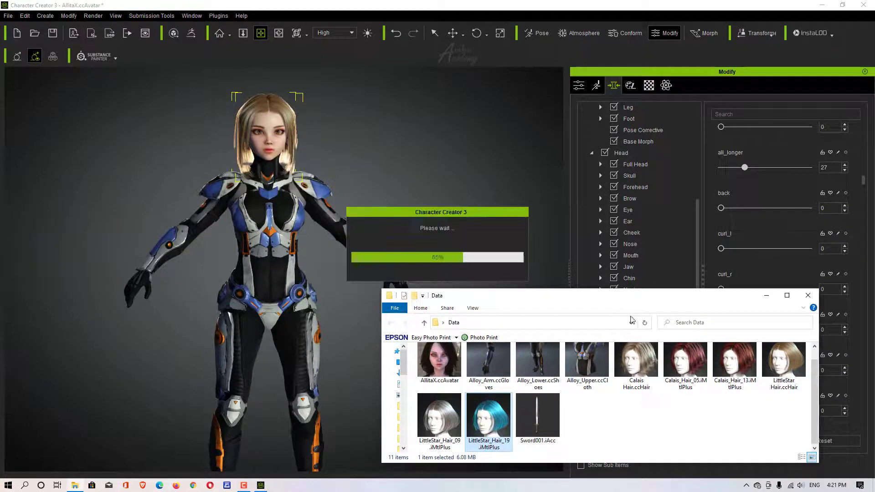
pyautogui.click(770, 298)
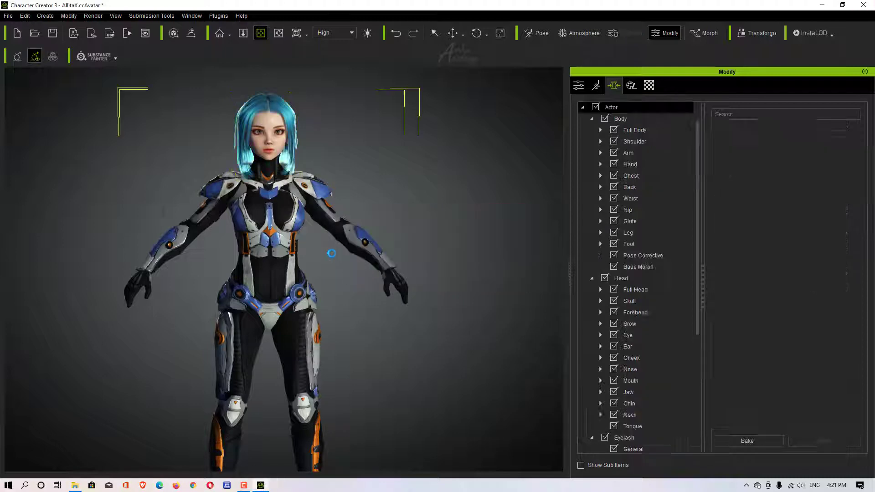
# Check the teal hair up close from the front and return the hair to its blonde material.
pyautogui.moveTo(331, 254); pyautogui.dragTo(259, 251, button='right')
pyautogui.scroll(6, 282, 205)
pyautogui.moveTo(308, 132); pyautogui.dragTo(362, 415)
pyautogui.scroll(2, 361, 415)
pyautogui.moveTo(228, 365); pyautogui.dragTo(237, 434, button='right')
pyautogui.click(75, 486)
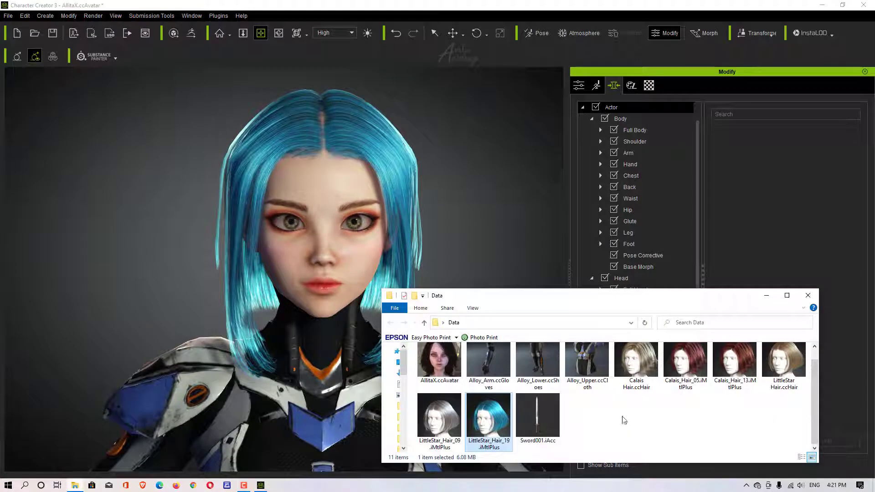
pyautogui.moveTo(243, 68); pyautogui.dragTo(239, 63)
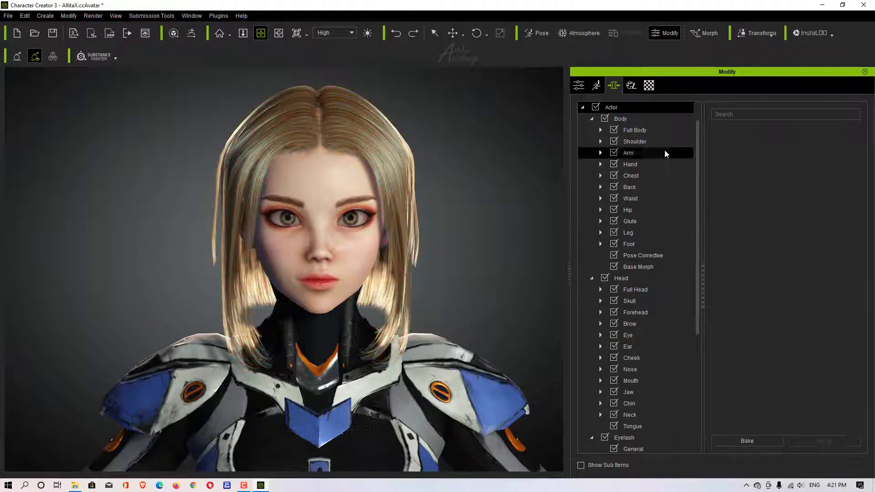
# Open the character's material settings and browse the material list.
pyautogui.click(649, 85)
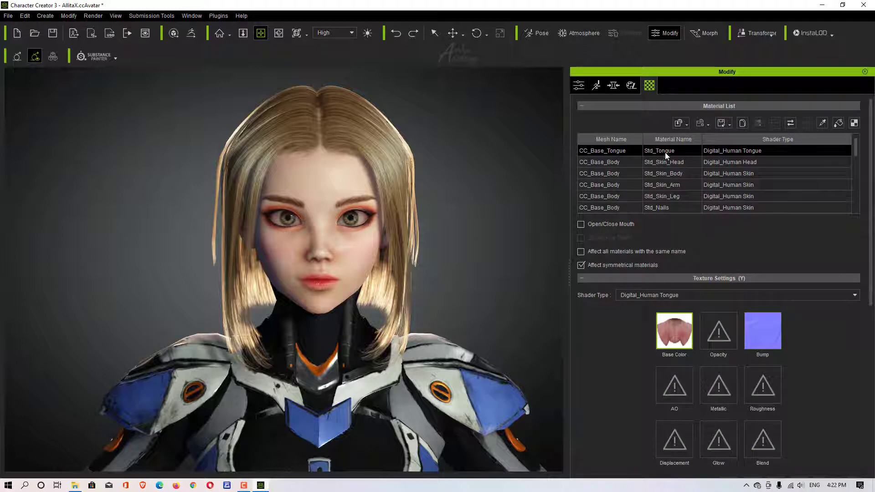
pyautogui.scroll(-10, 758, 184)
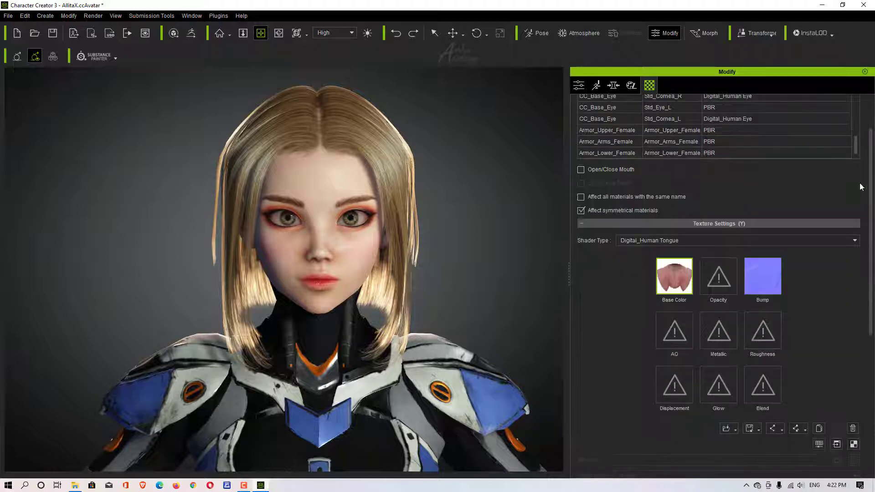
pyautogui.scroll(5, 586, 227)
# Preview the mouth open, toggle the teeth display on and off, and close the mouth again.
pyautogui.click(581, 224)
pyautogui.scroll(5, 347, 271)
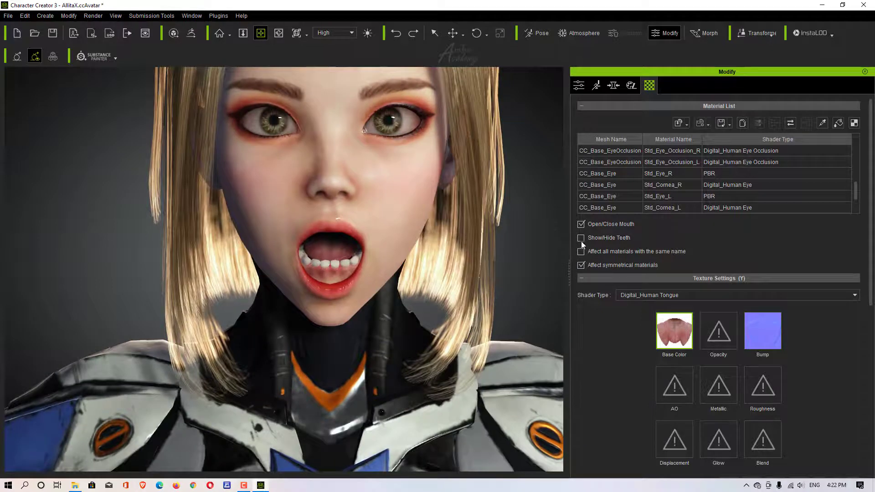
pyautogui.click(581, 239)
pyautogui.click(581, 239)
pyautogui.click(581, 224)
# Launch the Base Color texture of the LittleStar_Hair Hair material for editing in an external image editor.
pyautogui.scroll(3, 655, 196)
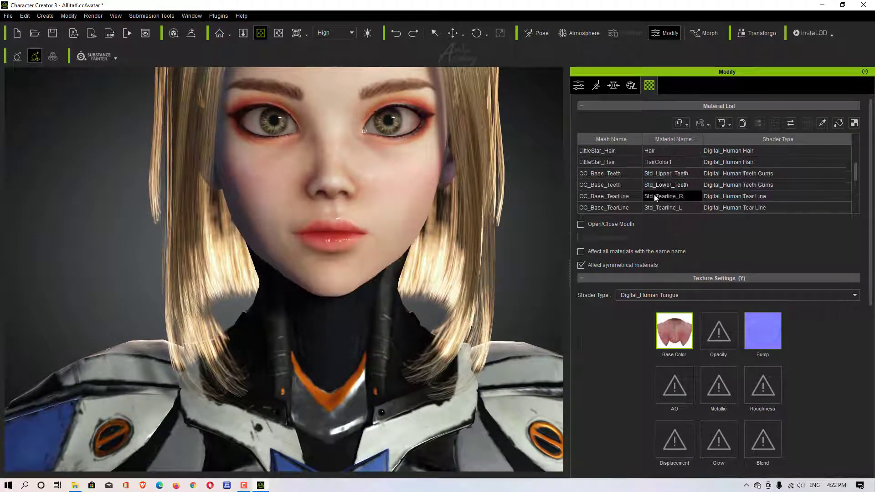
pyautogui.click(647, 174)
pyautogui.click(660, 184)
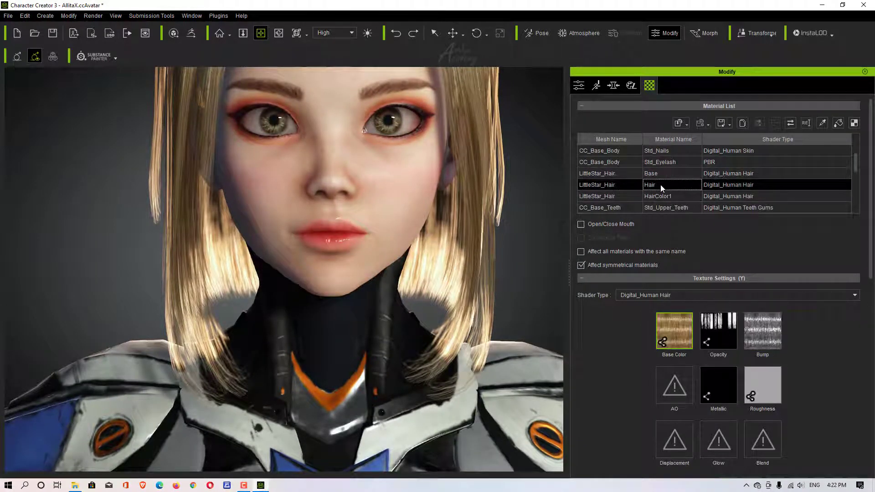
pyautogui.click(669, 175)
pyautogui.click(661, 186)
pyautogui.rightClick(679, 332)
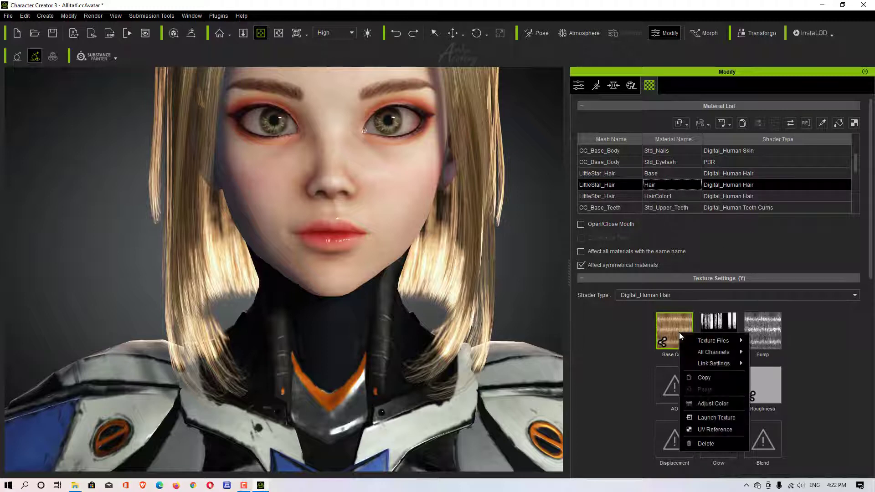
pyautogui.click(710, 416)
pyautogui.click(446, 264)
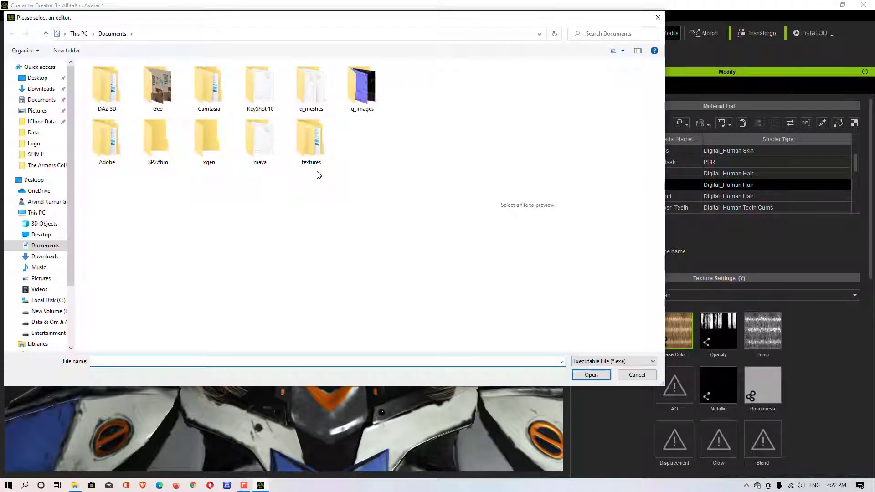
# Choose Photoshop.exe in C:\Program Files\Adobe\Adobe Photoshop 2020 as the texture editor.
pyautogui.click(47, 300)
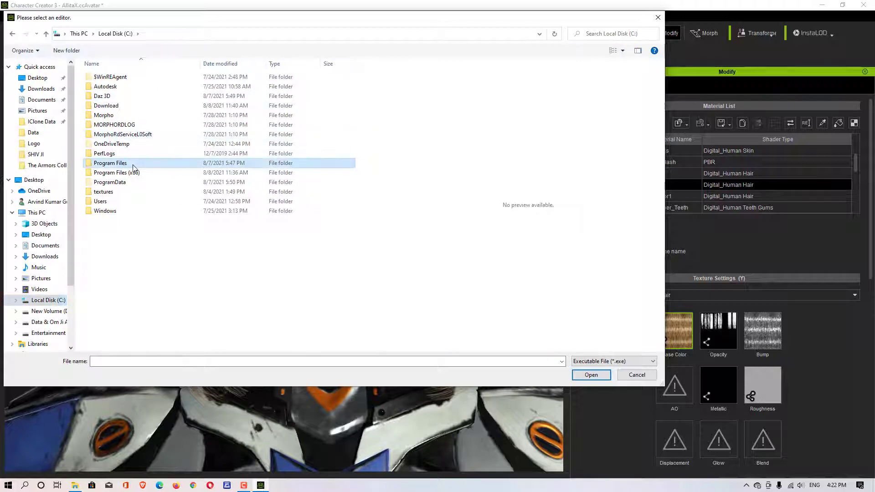
pyautogui.doubleClick(106, 164)
pyautogui.doubleClick(117, 89)
pyautogui.doubleClick(132, 83)
pyautogui.click(111, 220)
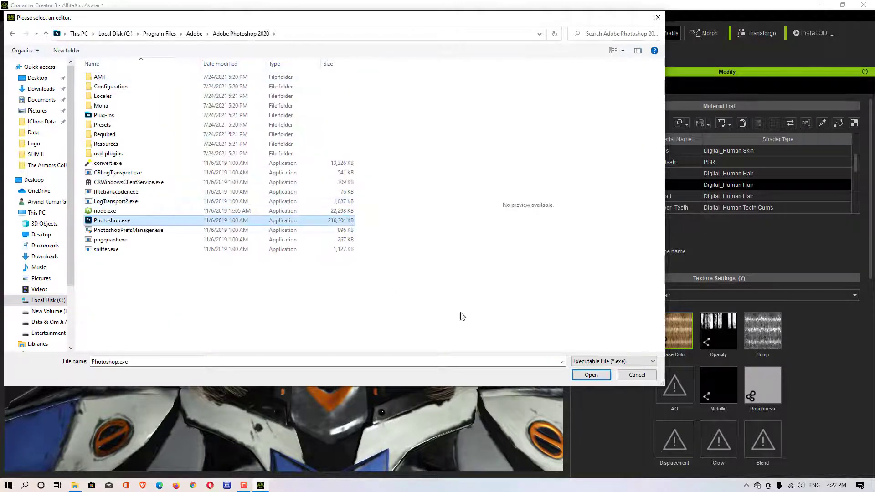
pyautogui.click(590, 375)
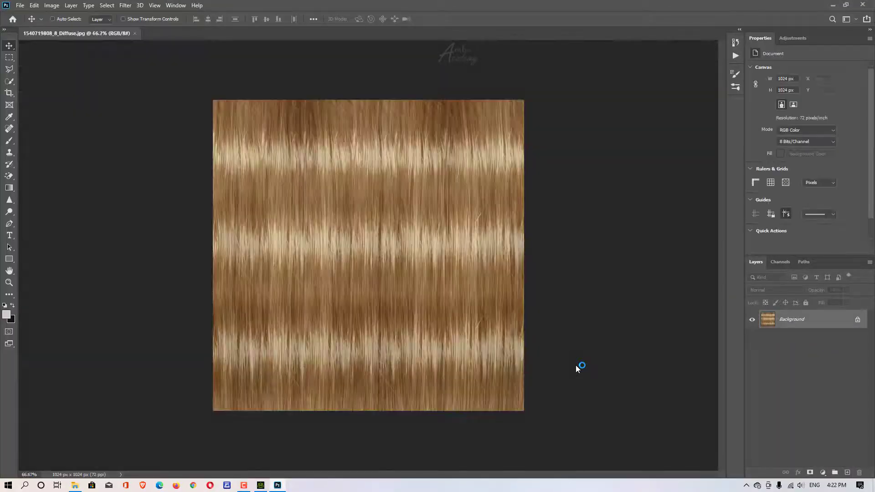
# Desaturate the hair strand texture and set its brightness to -51 and contrast to 100.
pyautogui.hotkey('ctrl', 'shift', 'u')
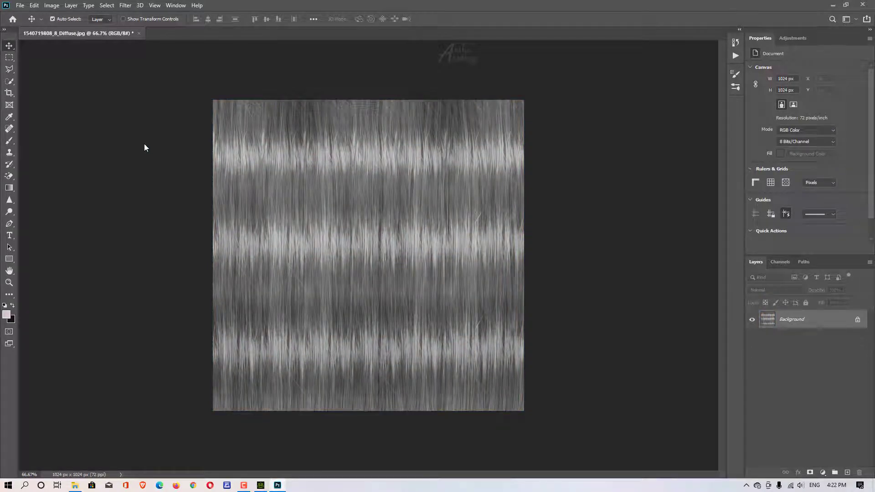
pyautogui.click(34, 5)
pyautogui.moveTo(52, 5)
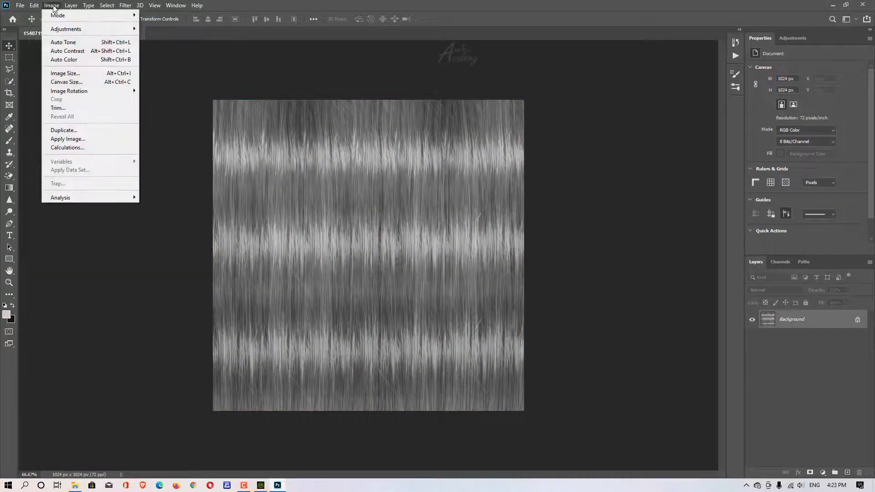
pyautogui.moveTo(66, 29)
pyautogui.click(160, 29)
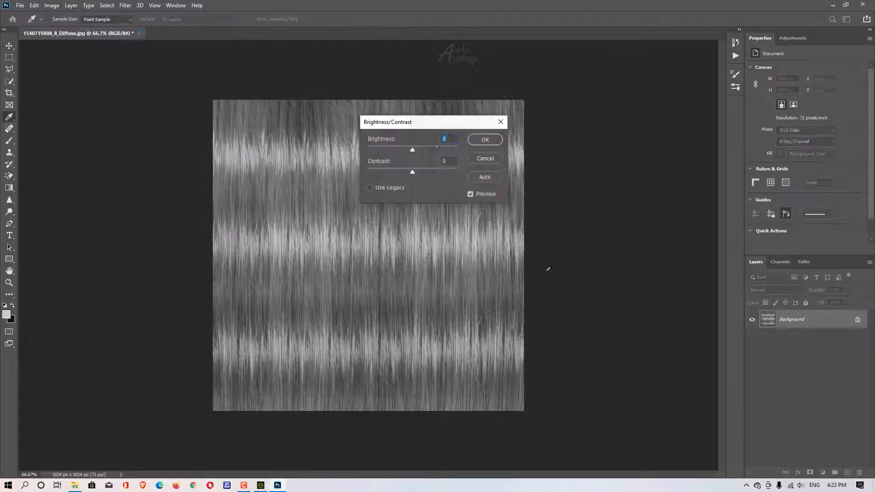
pyautogui.moveTo(547, 126); pyautogui.dragTo(621, 130)
pyautogui.moveTo(570, 157); pyautogui.dragTo(625, 181)
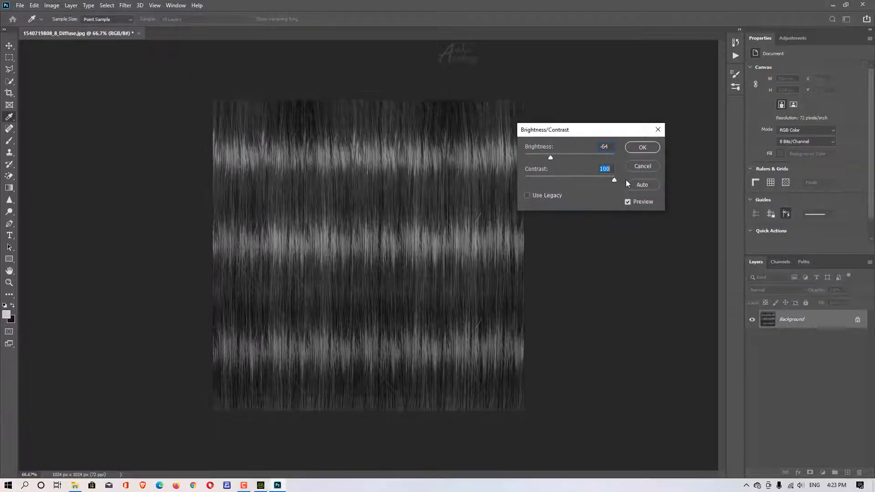
pyautogui.moveTo(551, 159); pyautogui.dragTo(554, 165)
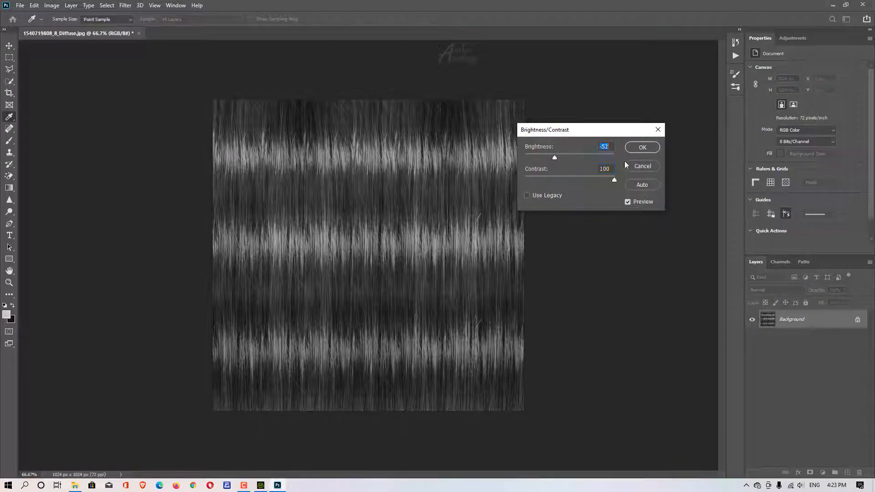
pyautogui.click(638, 149)
# Save the strand texture as a JPEG at quality 12 and check the hair in Character Creator.
pyautogui.click(20, 5)
pyautogui.click(38, 106)
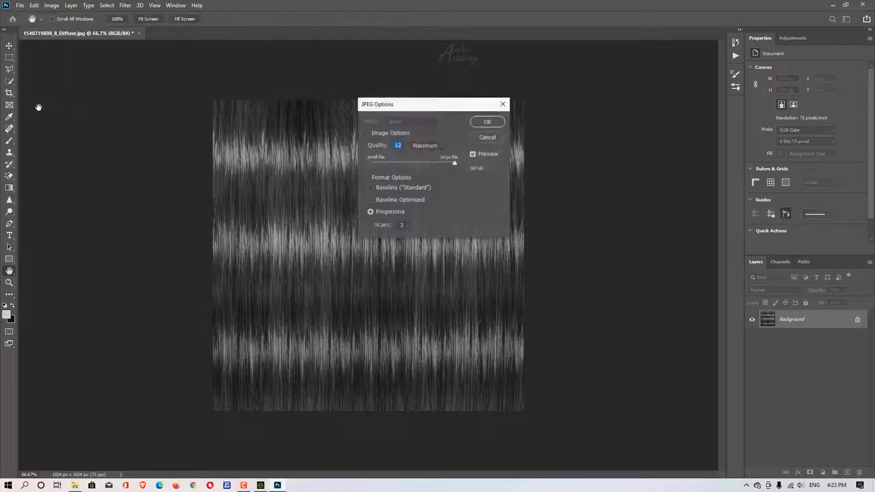
pyautogui.click(488, 122)
pyautogui.click(261, 486)
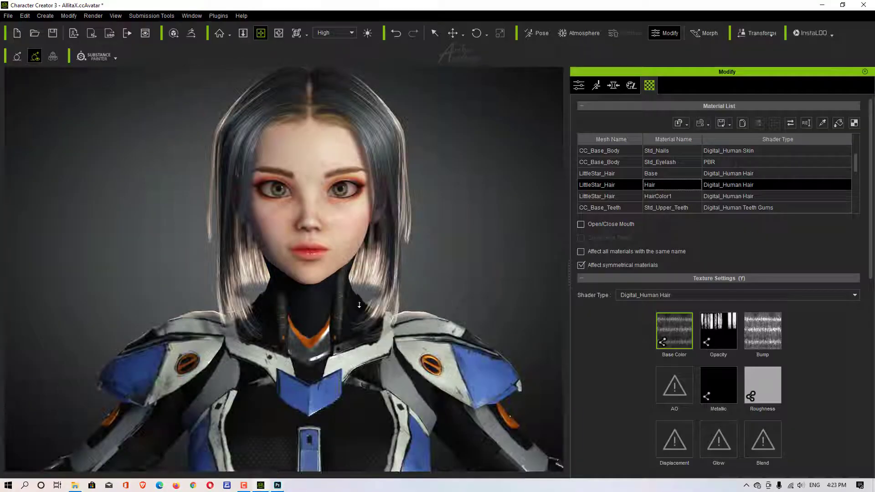
pyautogui.moveTo(379, 260); pyautogui.dragTo(305, 264, button='right')
# Launch the Base Color texture of the LittleStar_Hair Base material in Photoshop.
pyautogui.click(670, 173)
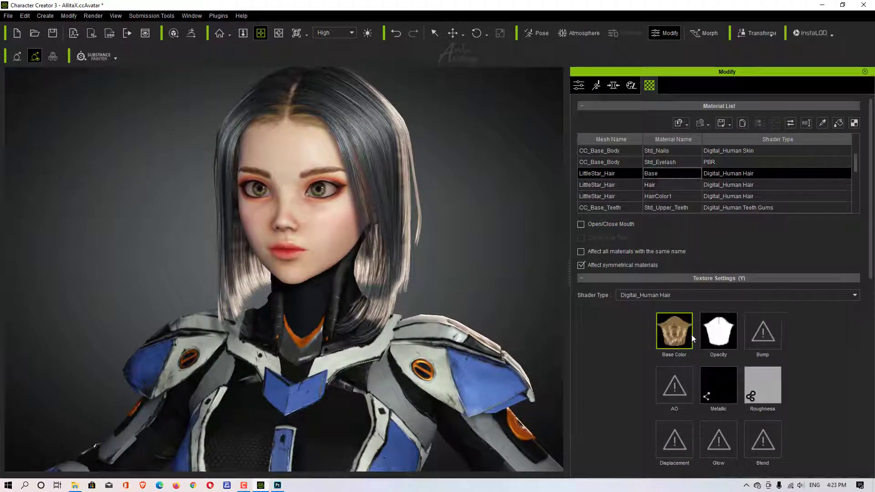
pyautogui.rightClick(685, 346)
pyautogui.click(714, 421)
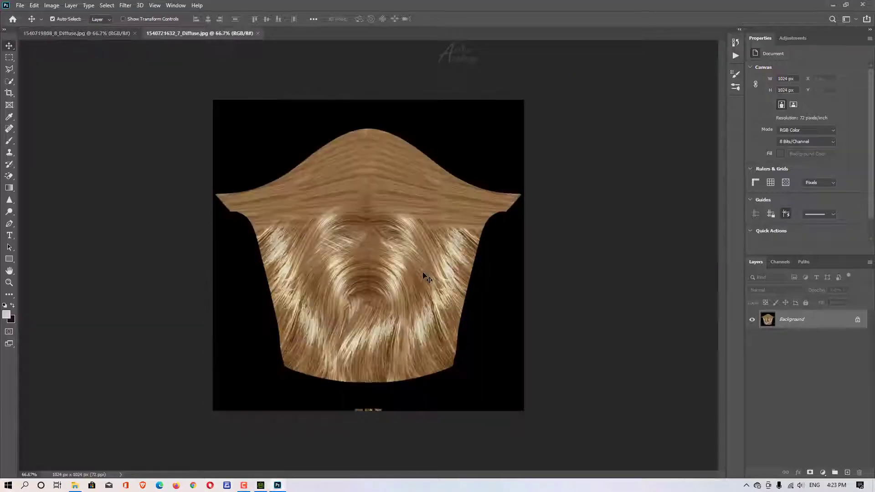
# Desaturate the scalp base texture and set its brightness to about -62 and contrast to 100.
pyautogui.hotkey('ctrl', 'shift', 'u')
pyautogui.click(51, 5)
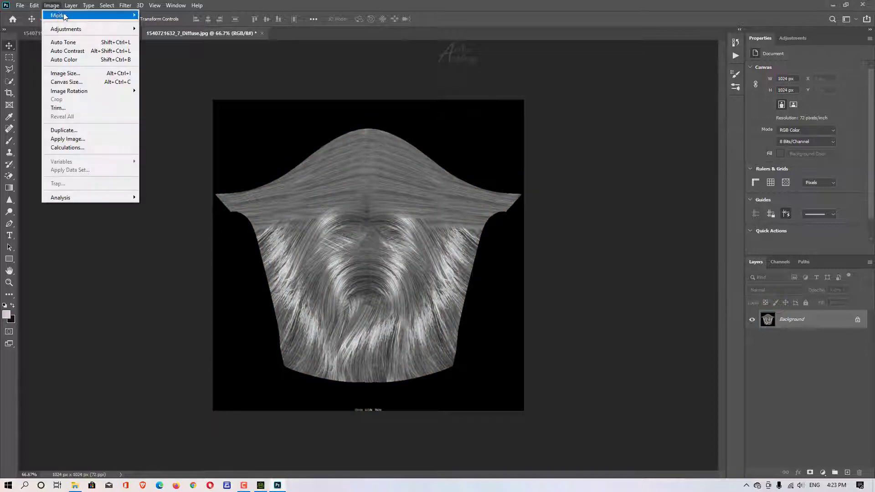
pyautogui.moveTo(123, 30)
pyautogui.click(182, 29)
pyautogui.moveTo(570, 157); pyautogui.dragTo(617, 176)
pyautogui.moveTo(556, 157); pyautogui.dragTo(549, 156)
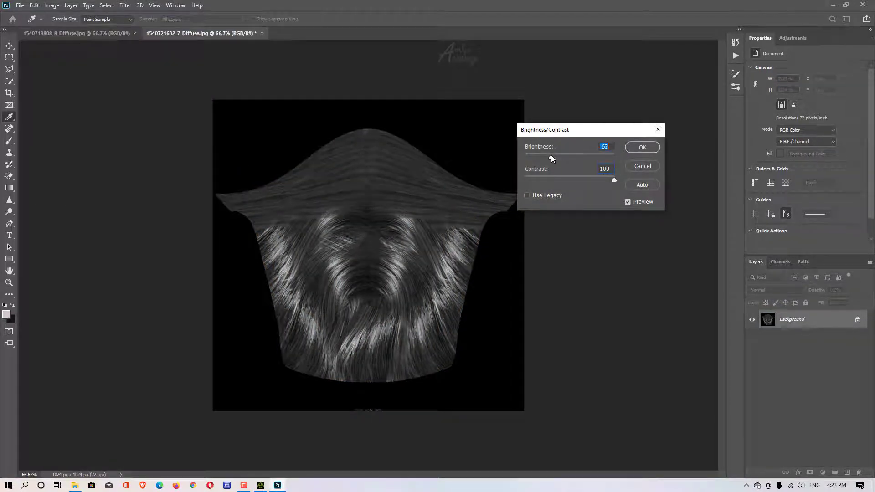
pyautogui.click(638, 148)
# Save the scalp base texture as a JPEG and switch back to Character Creator.
pyautogui.click(20, 5)
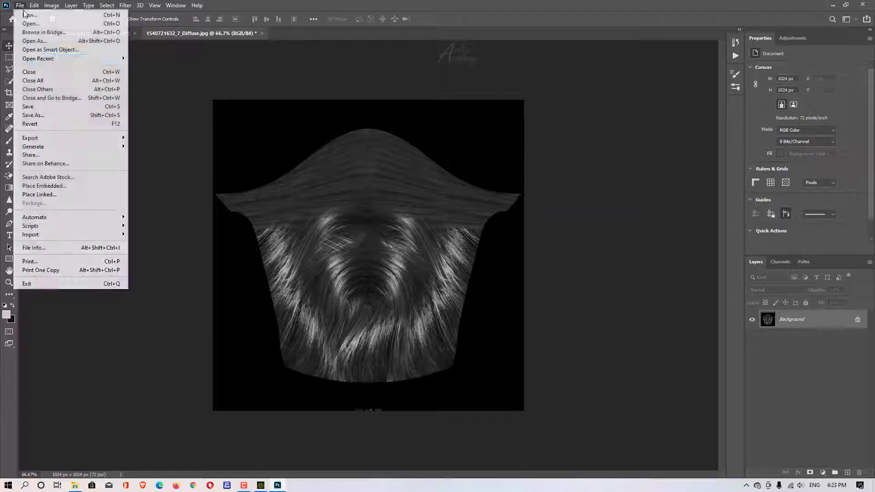
pyautogui.click(27, 107)
pyautogui.click(487, 122)
pyautogui.click(74, 485)
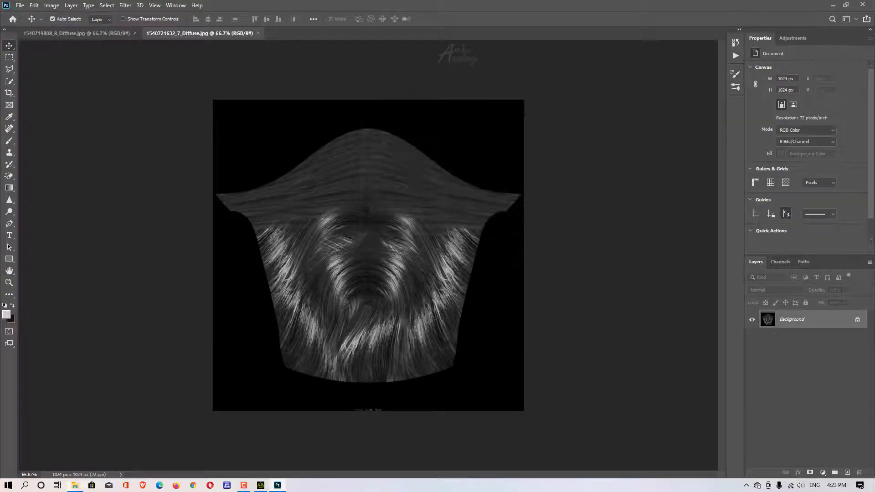
pyautogui.click(261, 486)
# Bring Sword001.iAcc from the Data folder into the scene as an accessory for the character's right hand.
pyautogui.moveTo(358, 193); pyautogui.dragTo(203, 172, button='right')
pyautogui.scroll(-5, 237, 256)
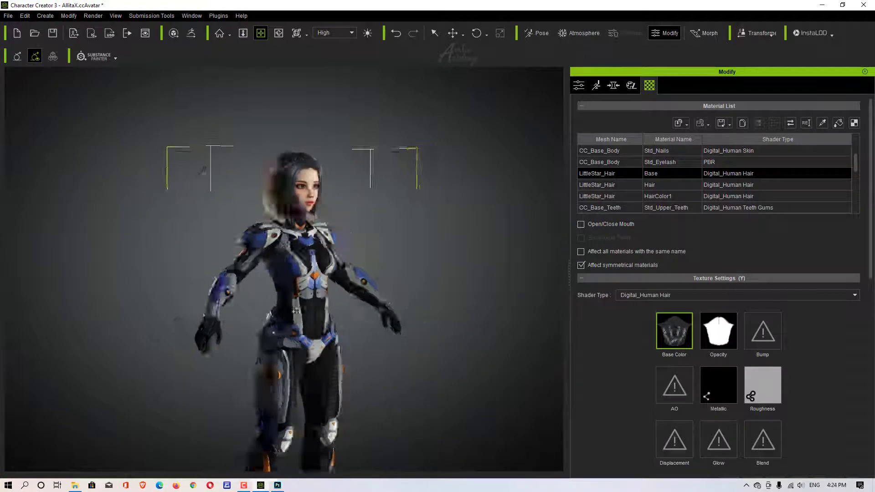
pyautogui.moveTo(203, 172); pyautogui.dragTo(298, 249)
pyautogui.click(74, 485)
pyautogui.doubleClick(538, 419)
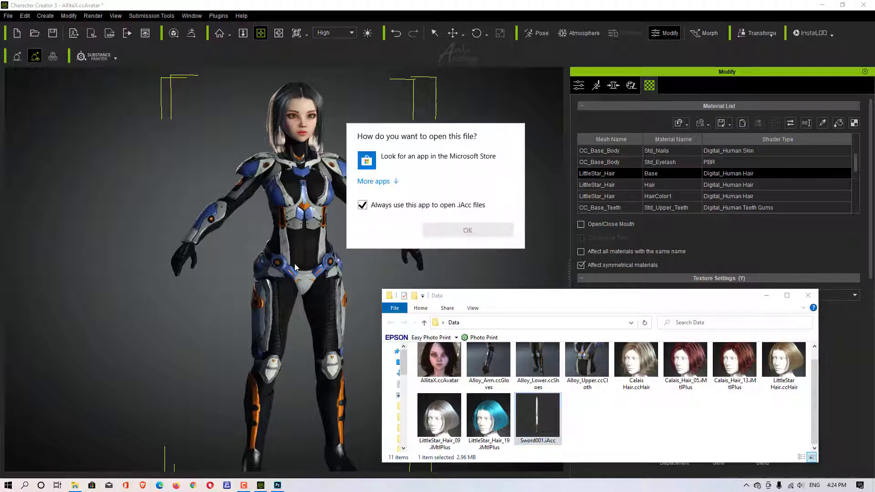
pyautogui.moveTo(538, 418); pyautogui.dragTo(249, 306)
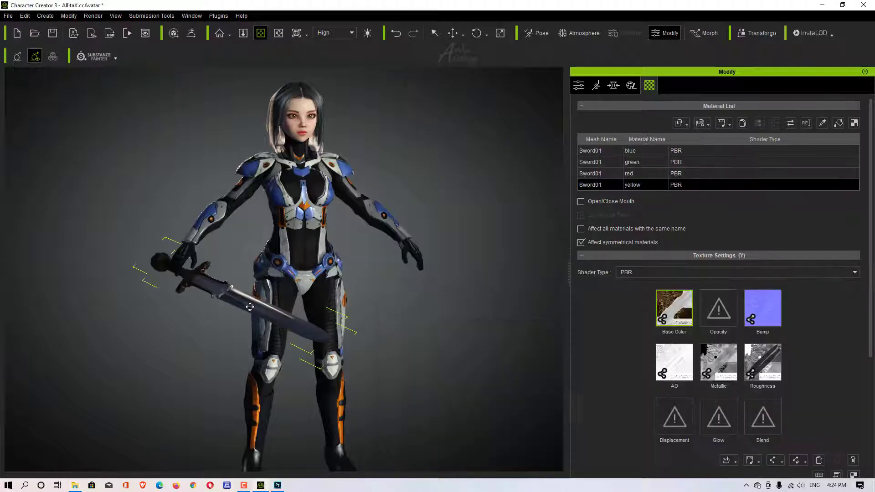
# Scale the sword down to suit the size of the character's right hand.
pyautogui.moveTo(323, 291); pyautogui.dragTo(284, 309, button='right')
pyautogui.scroll(4, 293, 285)
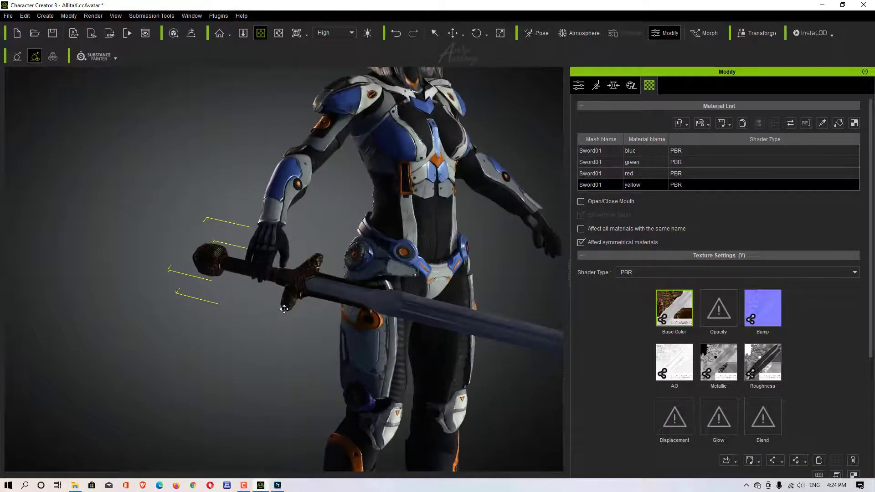
pyautogui.moveTo(249, 250); pyautogui.dragTo(297, 301, button='right')
pyautogui.scroll(3, 254, 246)
pyautogui.press('r')
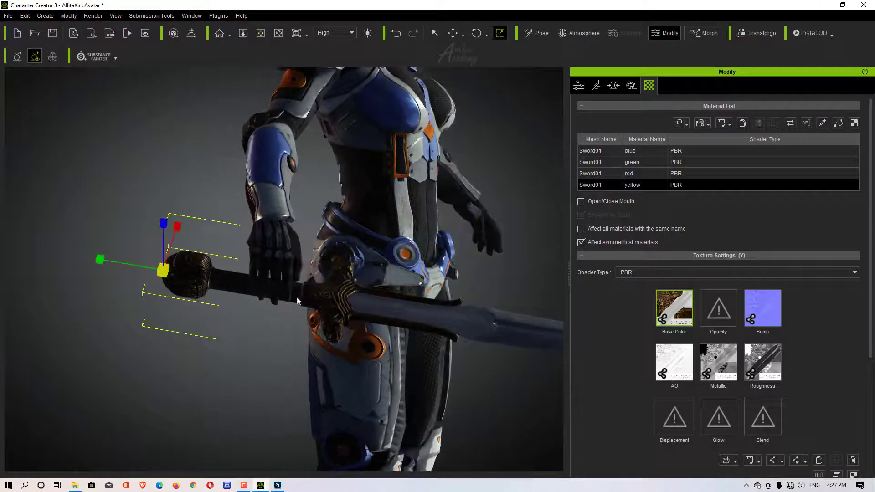
pyautogui.moveTo(162, 269); pyautogui.dragTo(119, 312)
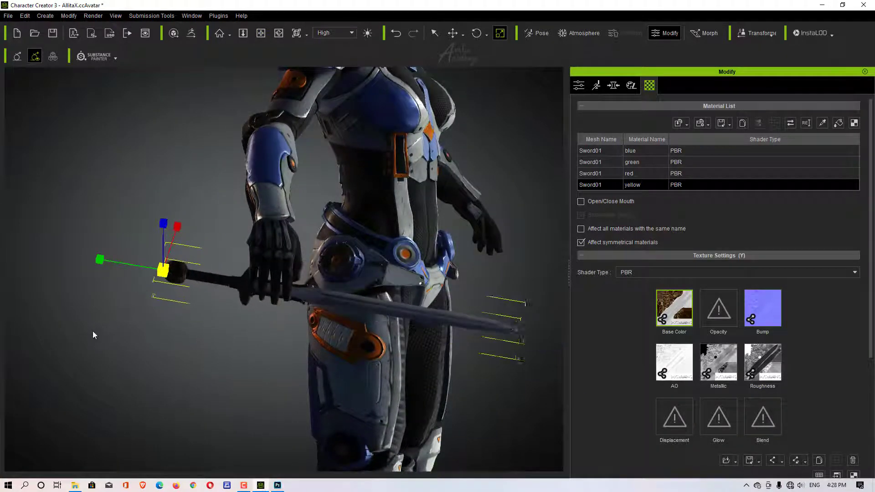
pyautogui.moveTo(113, 268); pyautogui.dragTo(189, 288)
# Move the sword sideways along the X axis so its grip lies under the right palm.
pyautogui.press('x')
pyautogui.moveTo(190, 289); pyautogui.dragTo(303, 312, button='right')
pyautogui.scroll(4, 258, 357)
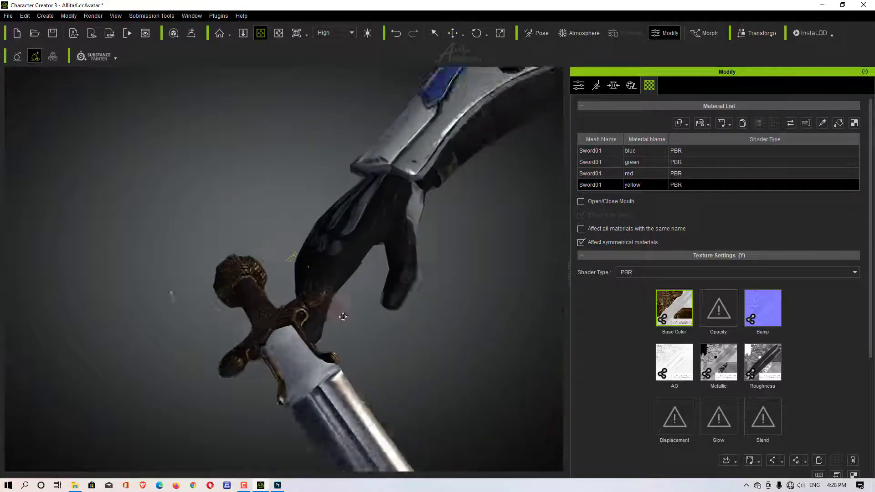
pyautogui.press('w')
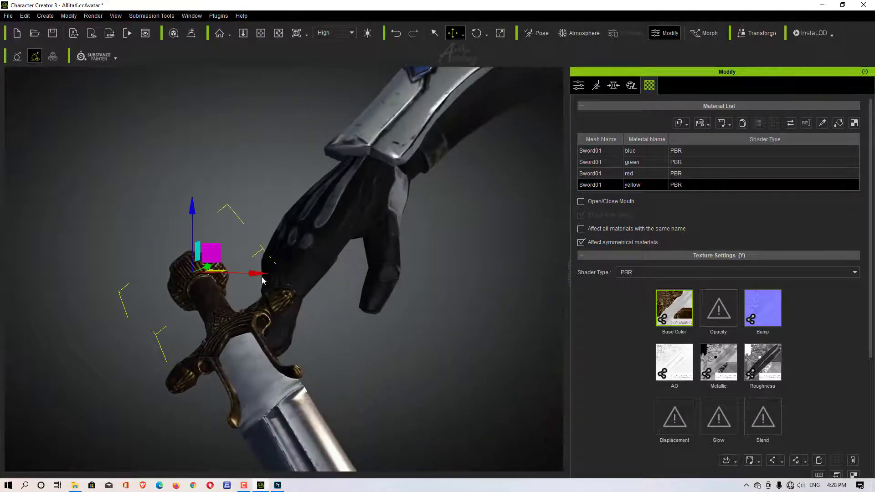
pyautogui.moveTo(257, 273); pyautogui.dragTo(382, 273)
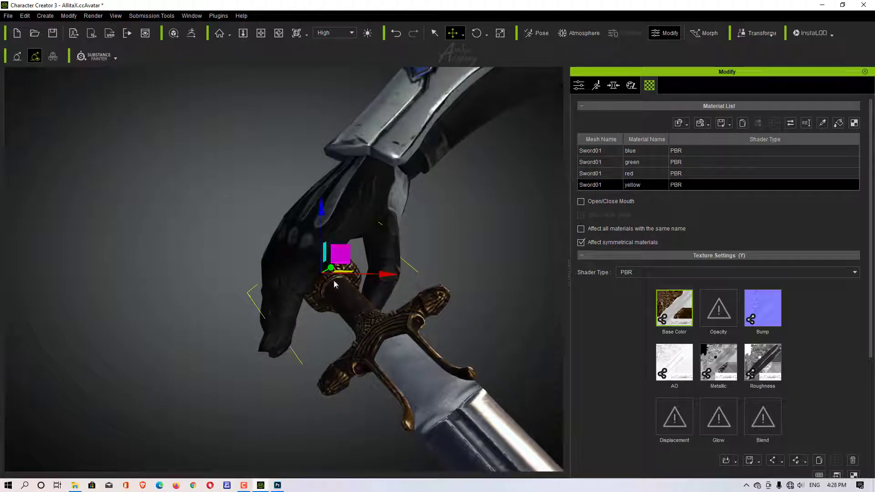
pyautogui.press('f')
pyautogui.press('w')
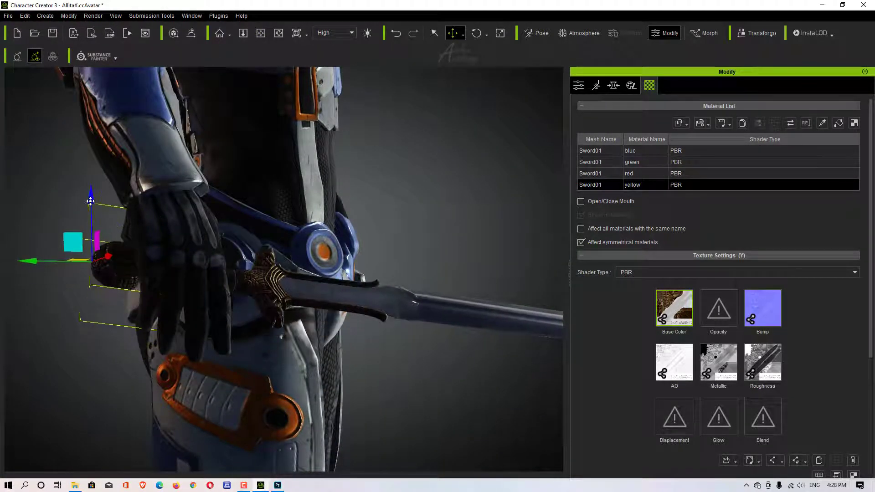
# Fine-tune the sword's sideways position and raise it slightly into the right hand.
pyautogui.press('f')
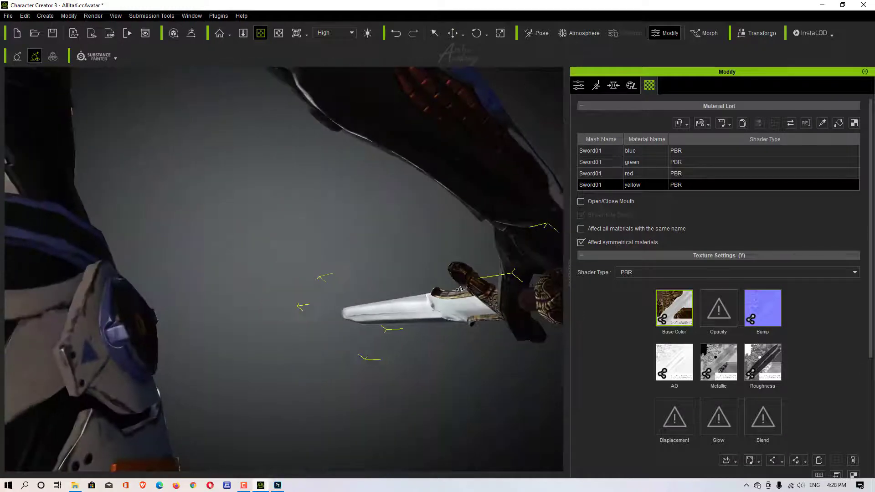
pyautogui.moveTo(459, 290); pyautogui.dragTo(360, 297, button='middle')
pyautogui.moveTo(345, 279); pyautogui.dragTo(360, 278)
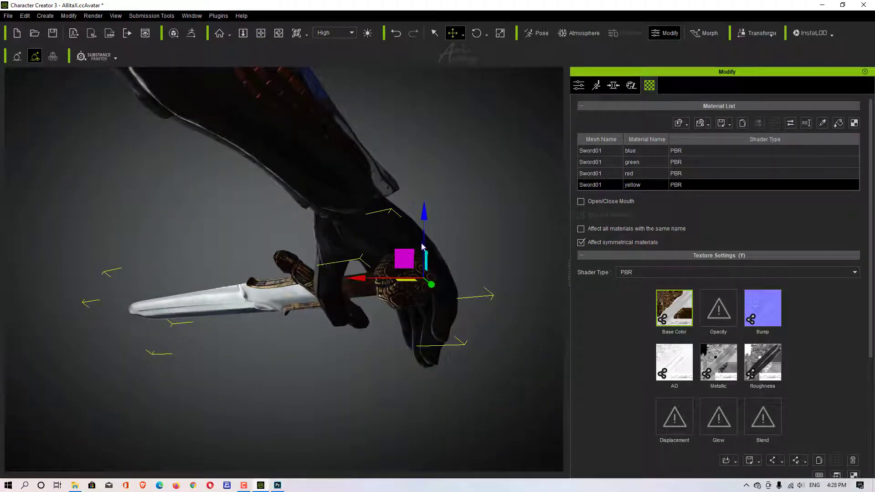
pyautogui.moveTo(423, 217); pyautogui.dragTo(422, 204)
pyautogui.moveTo(379, 285); pyautogui.dragTo(187, 308, button='right')
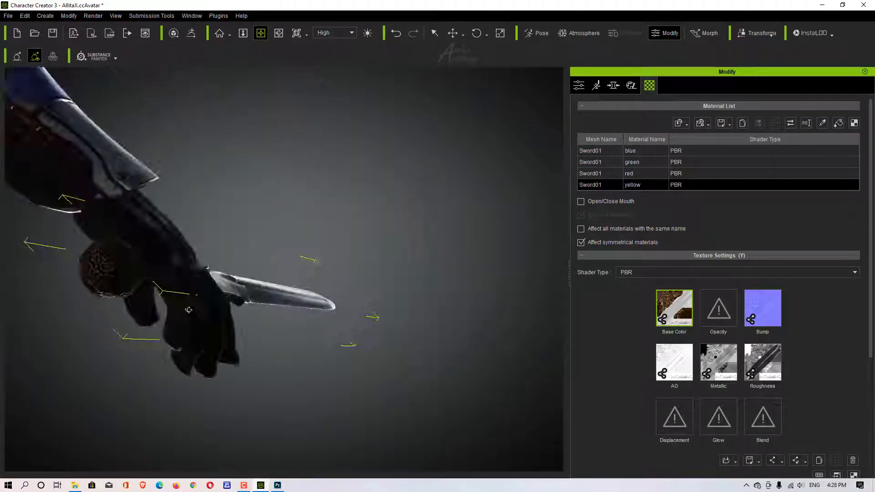
pyautogui.moveTo(387, 301); pyautogui.dragTo(319, 324, button='right')
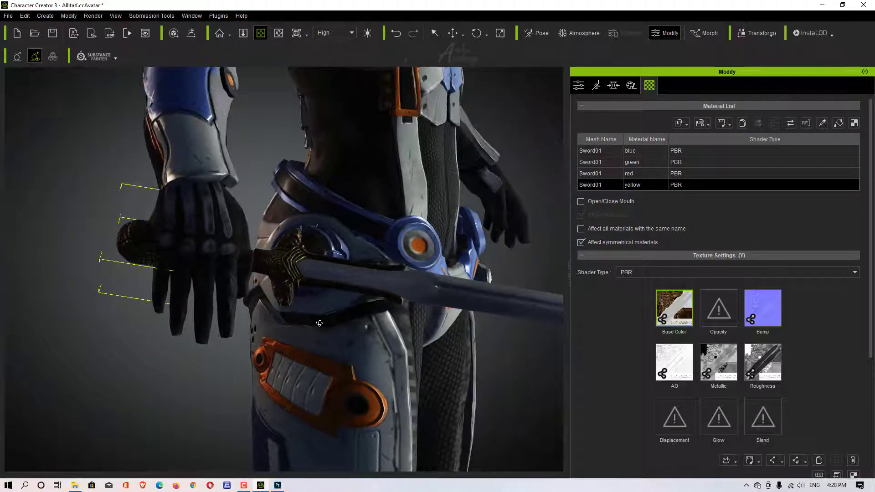
# Slide the sword backward along the Y axis to set how far its grip sits in the right hand.
pyautogui.moveTo(67, 237); pyautogui.dragTo(57, 238)
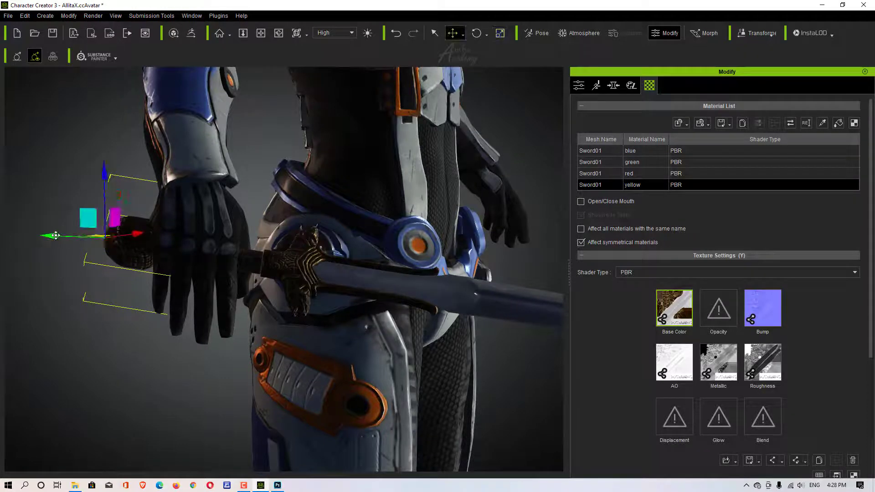
pyautogui.moveTo(55, 235); pyautogui.dragTo(43, 236)
pyautogui.moveTo(110, 276); pyautogui.dragTo(455, 250, button='right')
pyautogui.moveTo(417, 235); pyautogui.dragTo(450, 236)
# Examine the sword's placement in the right hand from several angles and against the whole character.
pyautogui.moveTo(497, 267); pyautogui.dragTo(314, 242, button='right')
pyautogui.scroll(5, 279, 281)
pyautogui.scroll(-5, 326, 221)
pyautogui.scroll(6, 305, 220)
pyautogui.moveTo(305, 220); pyautogui.dragTo(257, 380, button='middle')
pyautogui.scroll(-5, 257, 380)
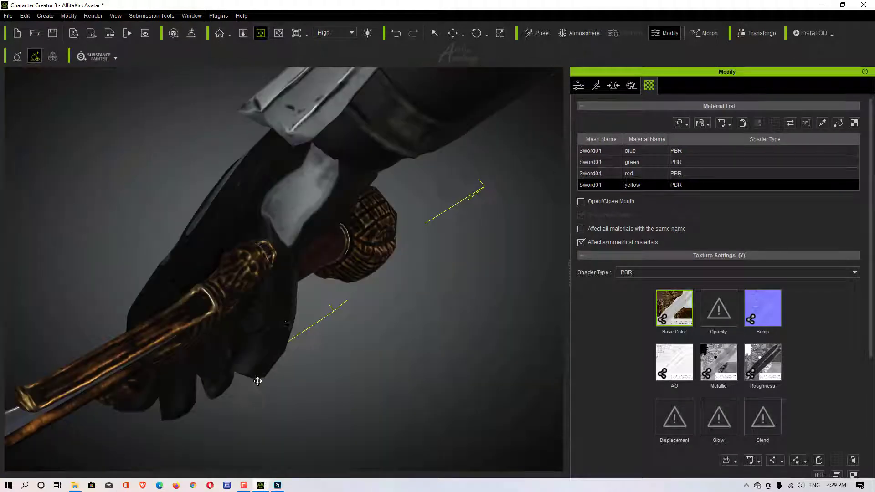
pyautogui.moveTo(285, 320); pyautogui.dragTo(275, 328, button='middle')
pyautogui.scroll(-10, 296, 329)
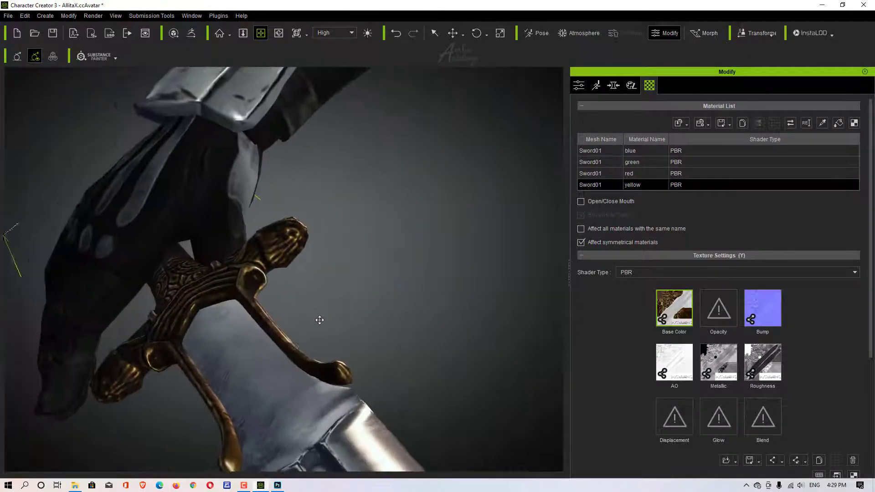
pyautogui.scroll(-2, 369, 345)
pyautogui.moveTo(369, 345); pyautogui.dragTo(379, 290, button='right')
pyautogui.scroll(-2, 367, 332)
pyautogui.moveTo(380, 290); pyautogui.dragTo(251, 308, button='middle')
pyautogui.scroll(-1, 251, 308)
pyautogui.moveTo(251, 308); pyautogui.dragTo(283, 266, button='right')
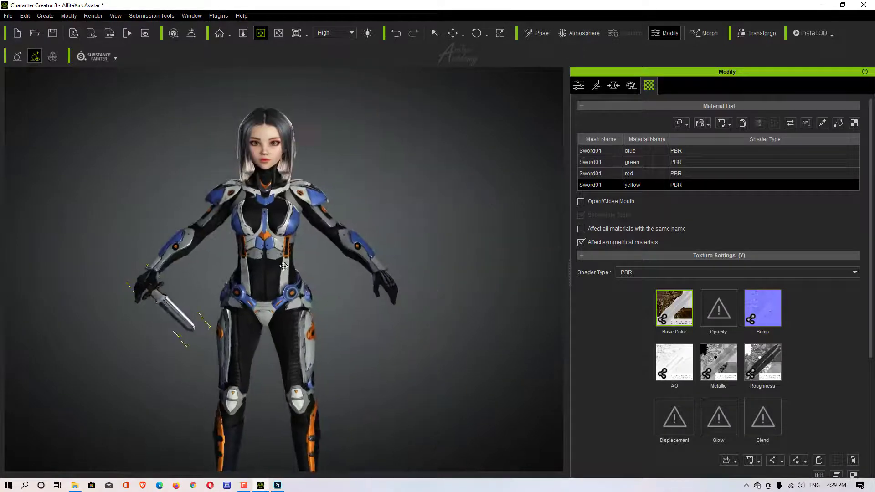
# Show the content library and apply the Fist_B gesture from the Hold motion templates to the character.
pyautogui.click(192, 16)
pyautogui.click(211, 55)
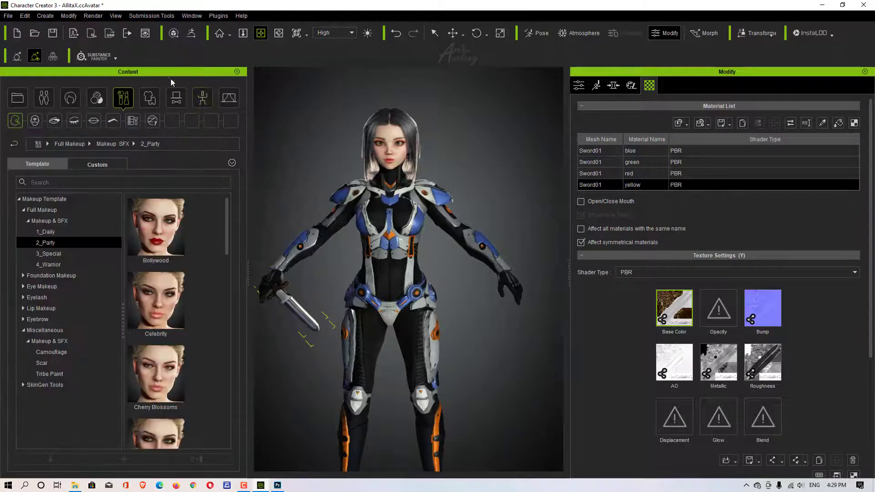
pyautogui.click(202, 98)
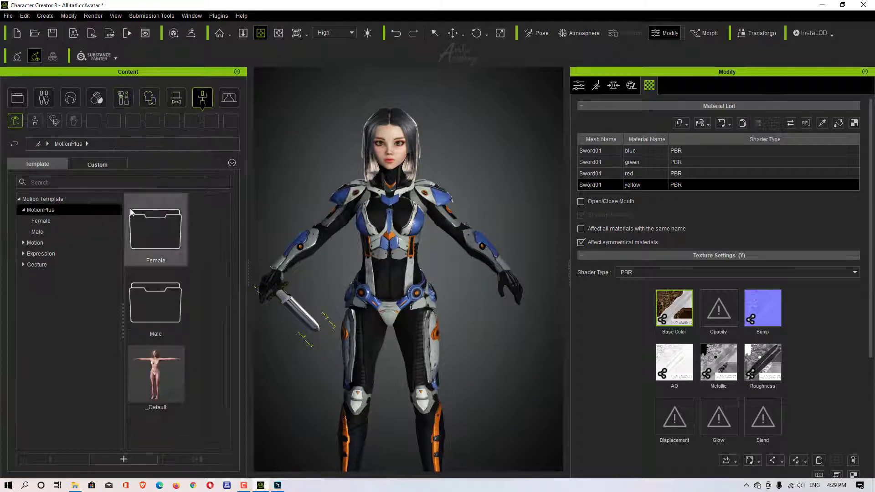
pyautogui.click(24, 265)
pyautogui.click(37, 275)
pyautogui.moveTo(156, 300); pyautogui.dragTo(291, 291)
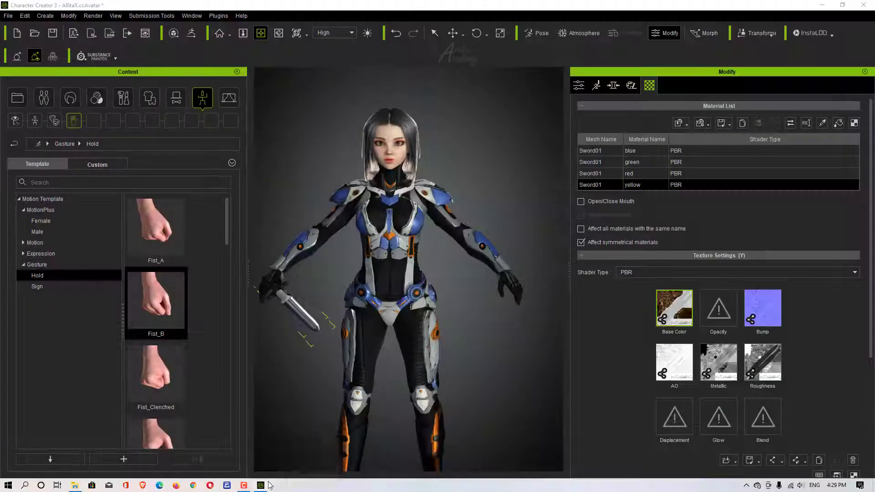
pyautogui.moveTo(155, 301); pyautogui.dragTo(426, 211)
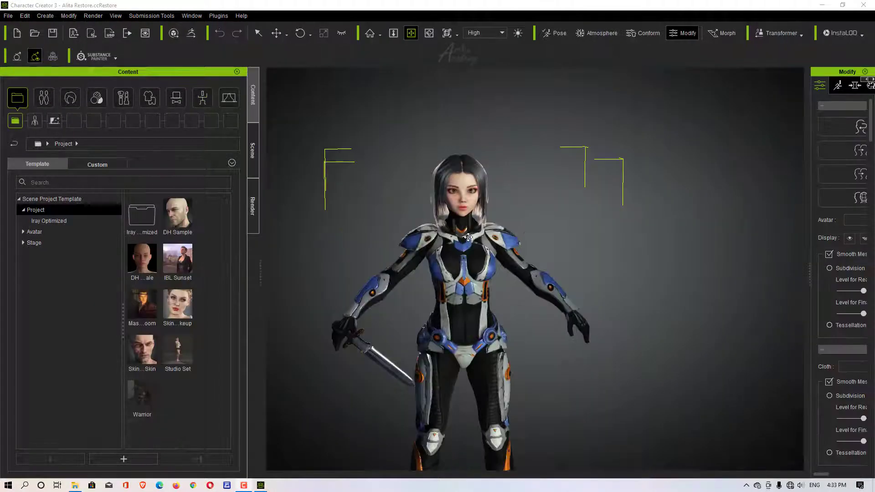
# Examine the restored character's hair, armor and sword from the front, from behind and close up on the face.
pyautogui.scroll(3, 590, 141)
pyautogui.moveTo(590, 141); pyautogui.dragTo(685, 145)
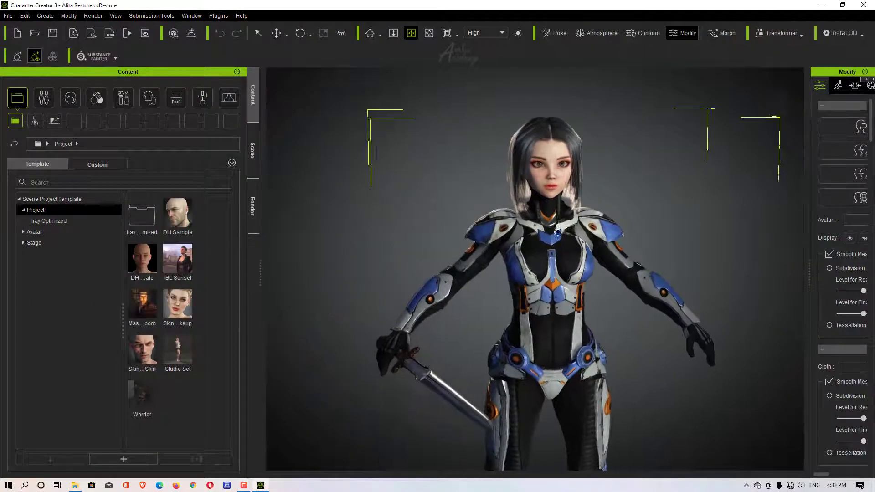
pyautogui.scroll(4, 685, 151)
pyautogui.moveTo(686, 182); pyautogui.dragTo(599, 211)
pyautogui.moveTo(599, 212); pyautogui.dragTo(866, 191, button='right')
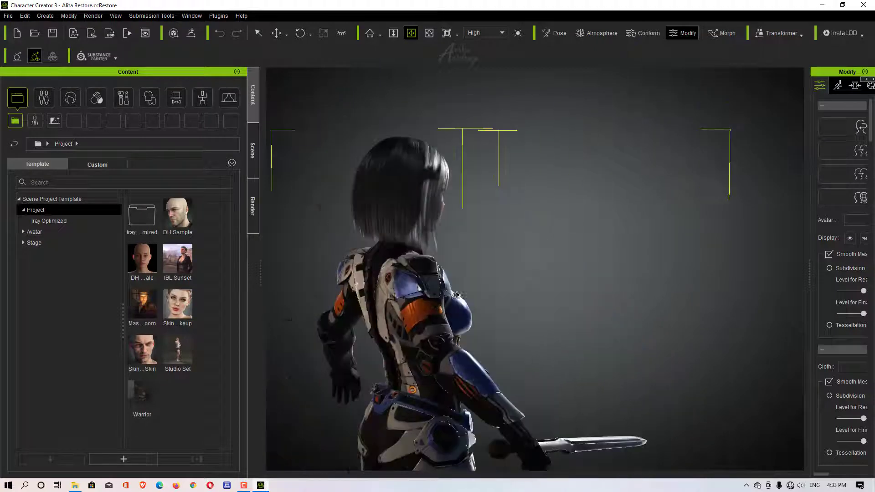
pyautogui.moveTo(496, 282); pyautogui.dragTo(641, 336, button='right')
pyautogui.scroll(4, 641, 336)
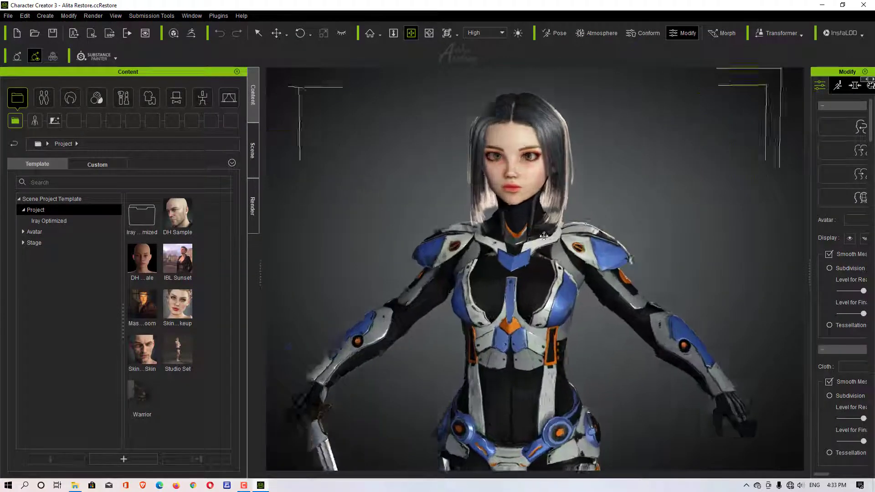
pyautogui.moveTo(547, 219); pyautogui.dragTo(505, 283)
pyautogui.click(9, 16)
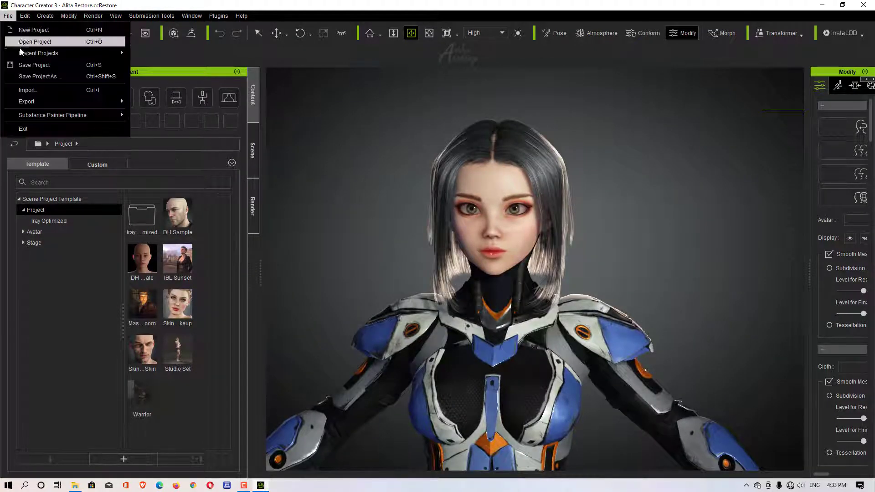
pyautogui.click(271, 147)
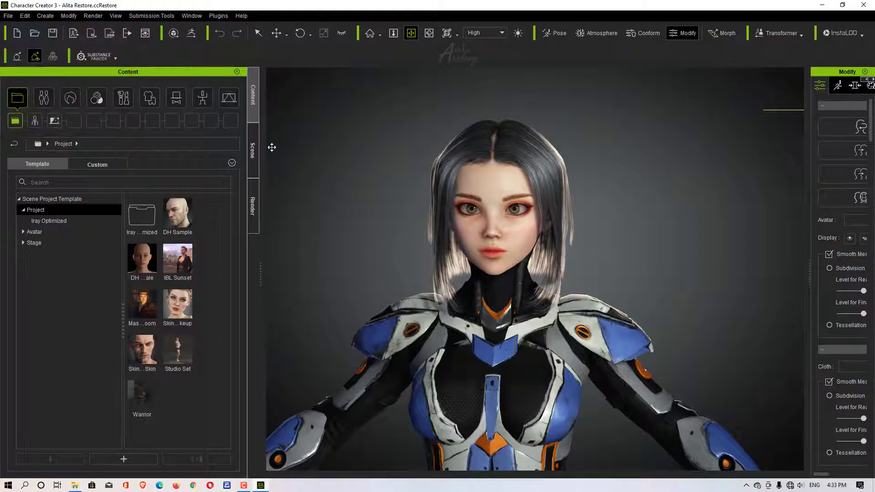
pyautogui.click(8, 16)
pyautogui.click(8, 15)
pyautogui.click(8, 15)
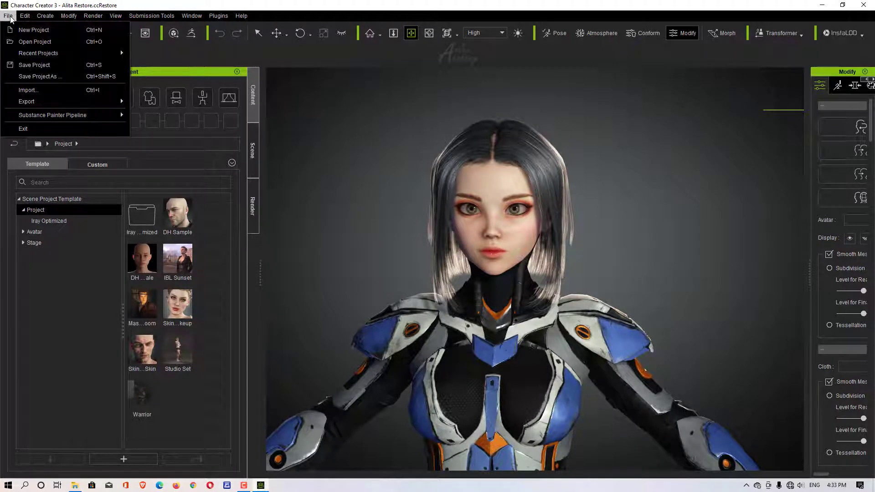
pyautogui.click(124, 93)
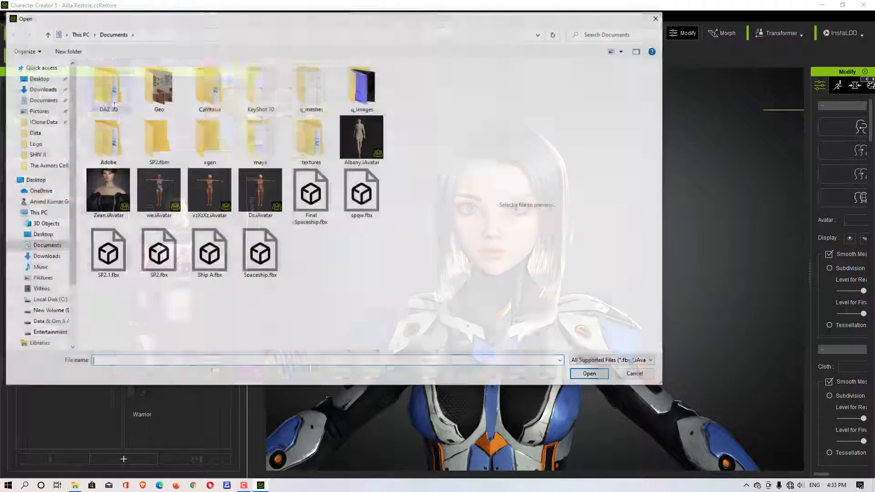
pyautogui.click(645, 374)
# Export the character as an iClone avatar file named Alita X in the Documents folder.
pyautogui.click(9, 17)
pyautogui.moveTo(32, 101)
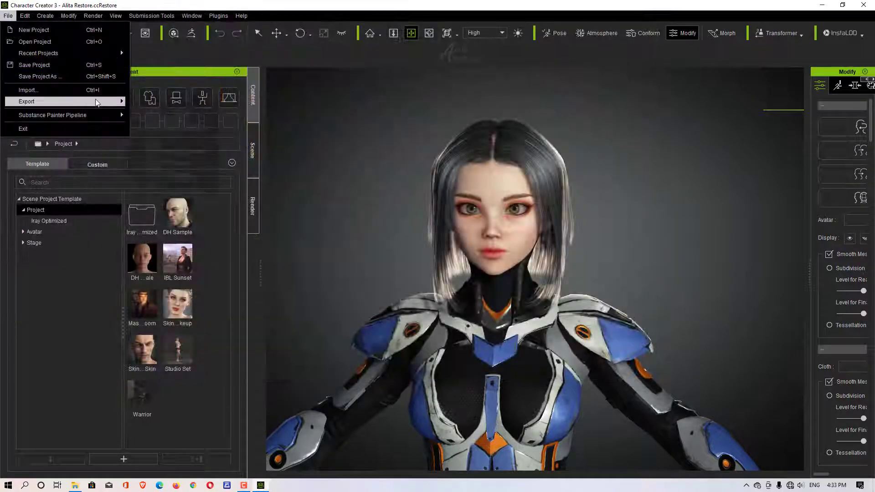
pyautogui.click(188, 104)
pyautogui.click(415, 356)
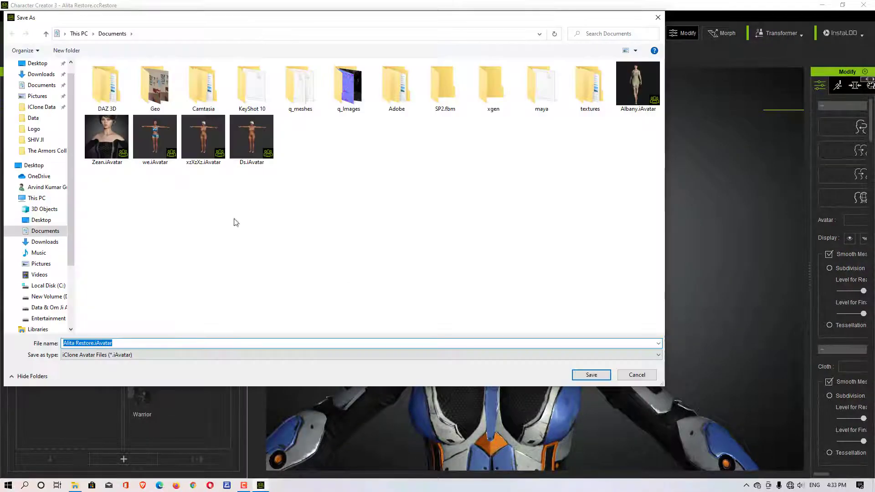
pyautogui.write('Alita')
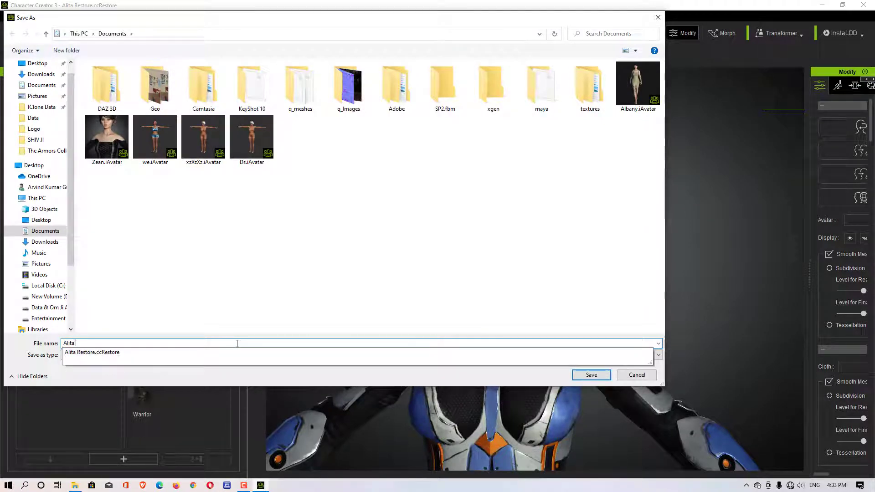
pyautogui.write(' X')
pyautogui.click(576, 374)
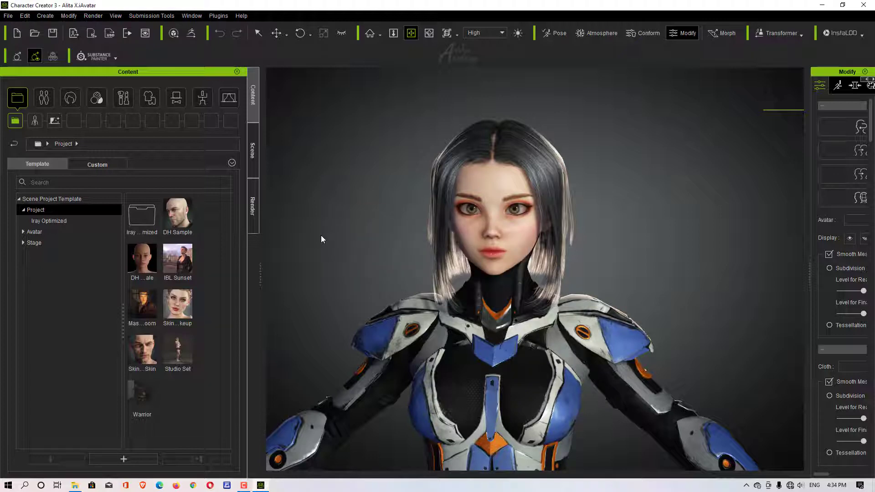
# Check the face close up and send the character to iClone 7.
pyautogui.scroll(5, 481, 227)
pyautogui.scroll(-5, 481, 227)
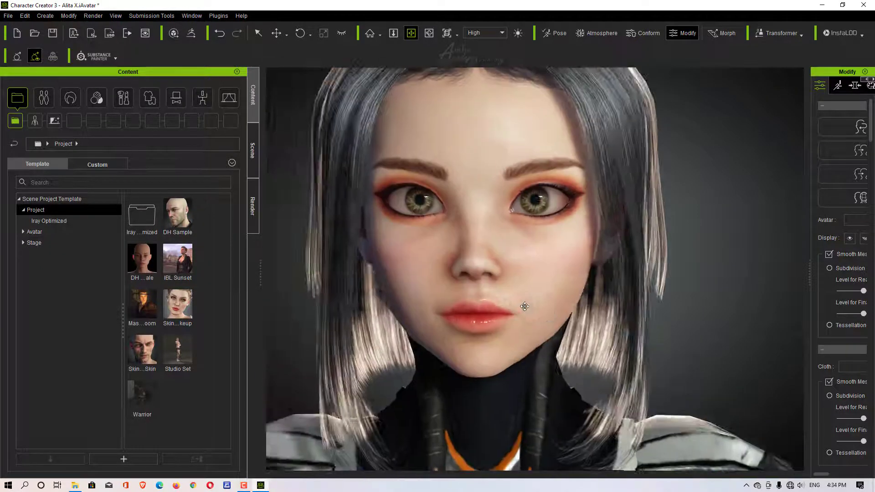
pyautogui.click(91, 33)
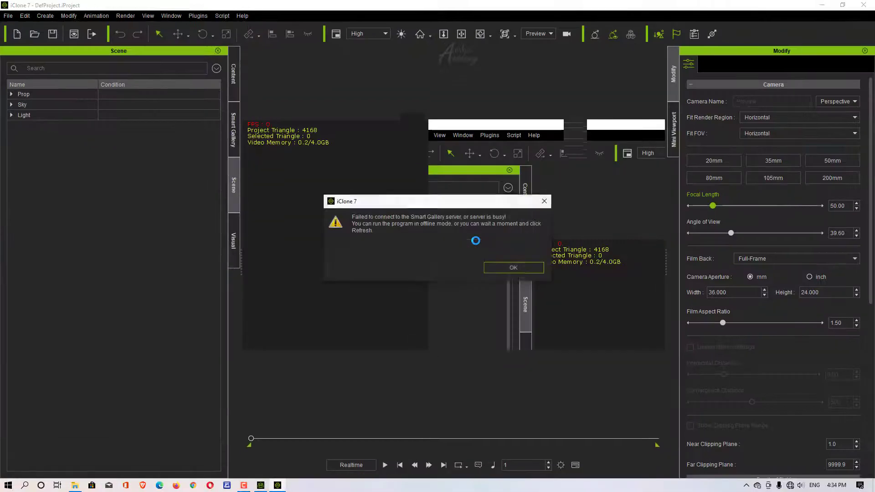
# Dismiss the Smart Gallery connection message and examine the imported armored character from the front, up close and farther away.
pyautogui.click(508, 266)
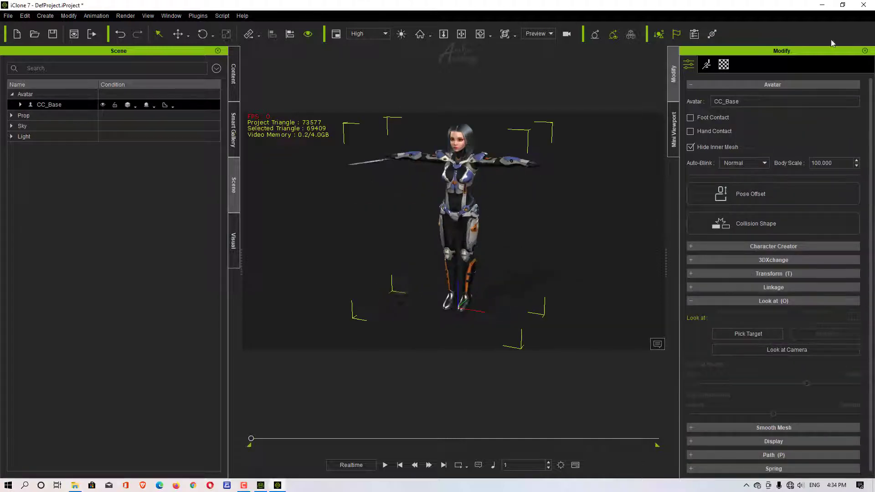
pyautogui.scroll(3, 419, 234)
pyautogui.moveTo(432, 236); pyautogui.dragTo(476, 209, button='right')
pyautogui.moveTo(477, 210); pyautogui.dragTo(577, 201, button='middle')
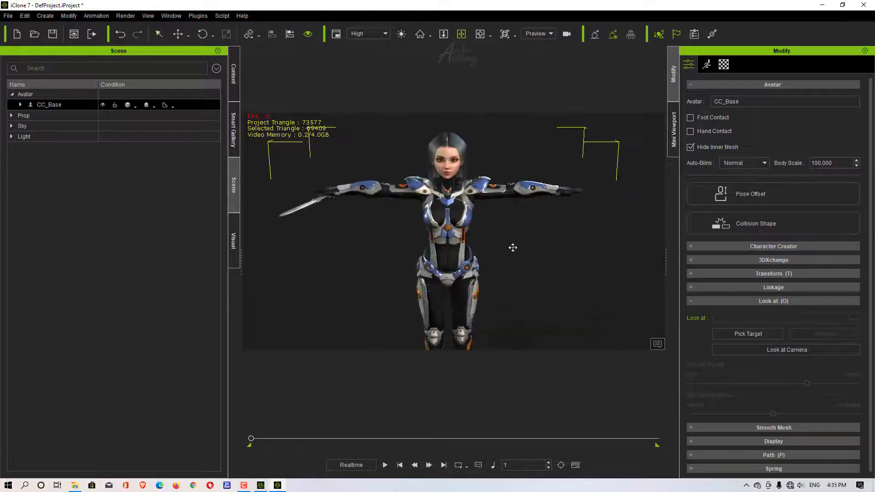
pyautogui.scroll(-4, 433, 214)
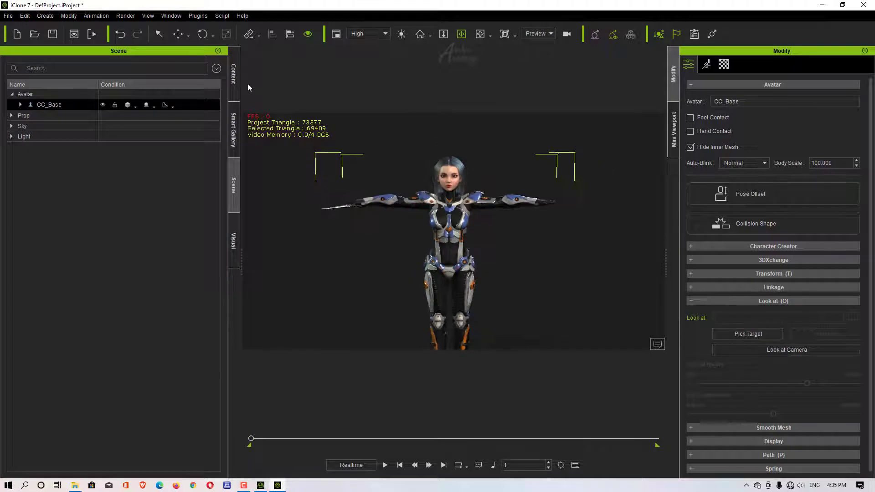
# Apply the _DH Default template from the Light Room stage templates to light the character.
pyautogui.click(233, 74)
pyautogui.click(114, 64)
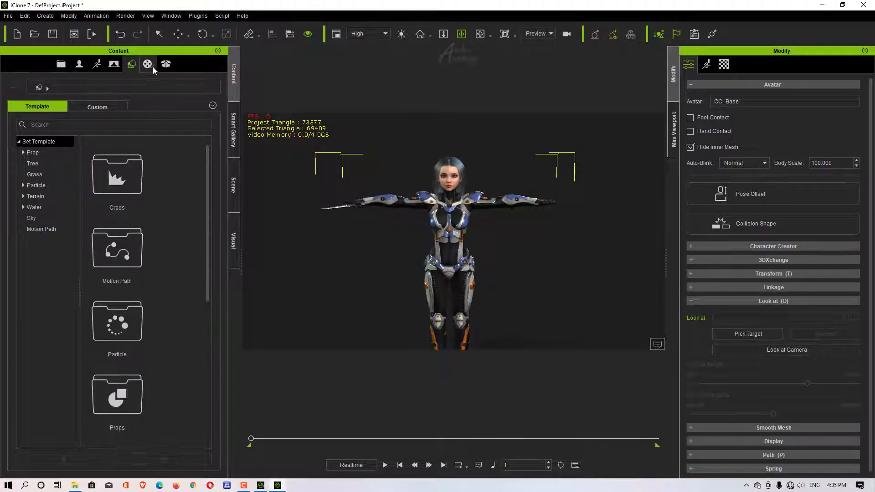
pyautogui.click(41, 229)
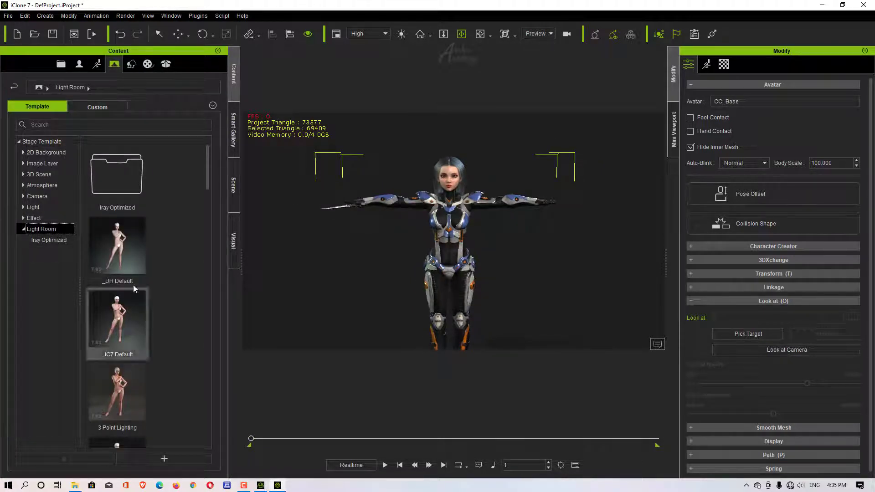
pyautogui.doubleClick(116, 250)
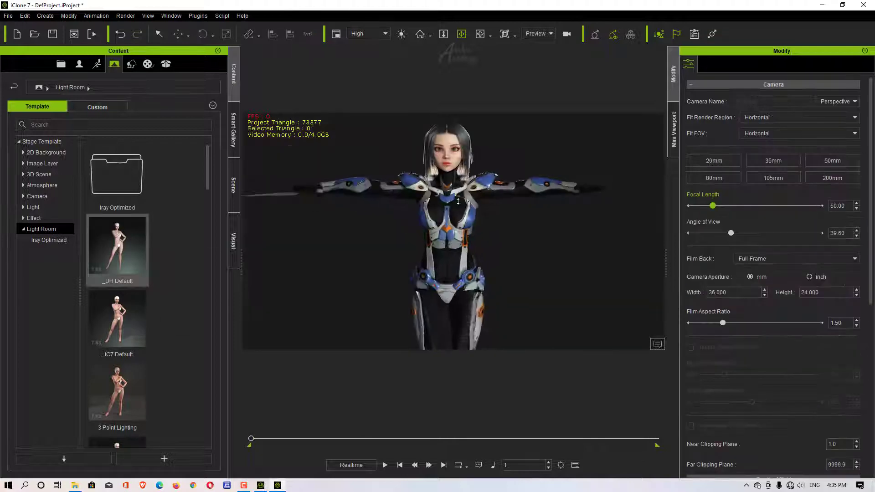
pyautogui.scroll(-10, 455, 240)
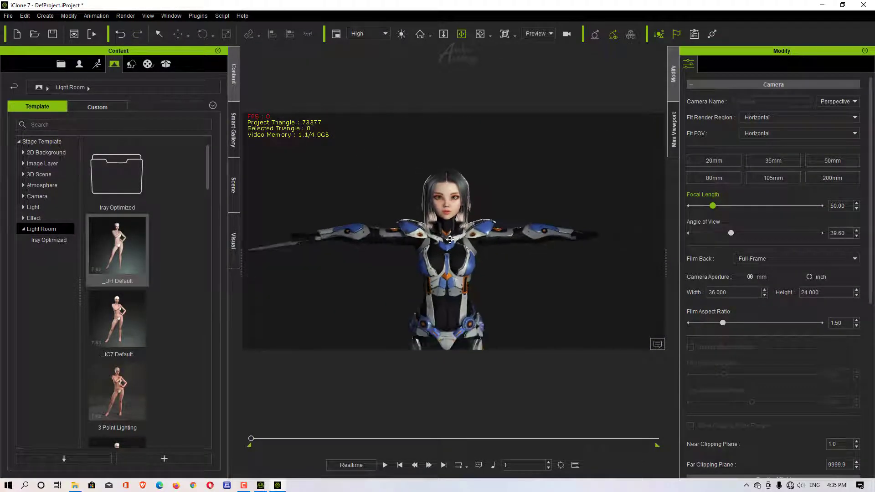
# Attach the Key_01 spotlight to the CC_Base avatar.
pyautogui.click(233, 184)
pyautogui.click(11, 126)
pyautogui.click(46, 136)
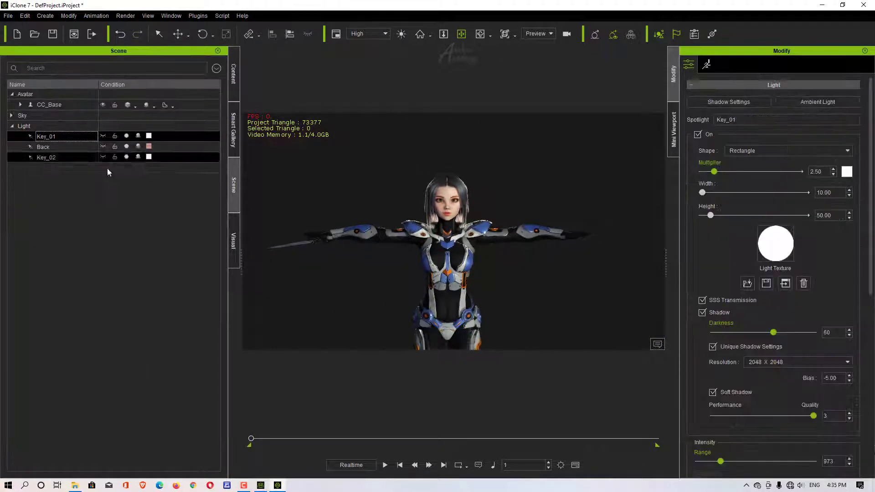
pyautogui.scroll(-5, 764, 402)
pyautogui.scroll(-3, 763, 402)
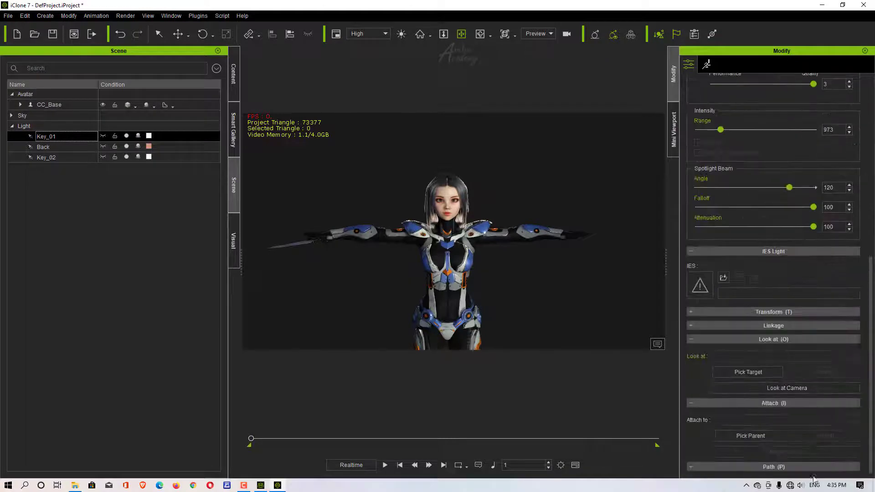
pyautogui.click(763, 436)
pyautogui.click(55, 106)
# Attach the Back and Key_02 spotlights to the CC_Base avatar as well.
pyautogui.click(50, 246)
pyautogui.scroll(-8, 798, 406)
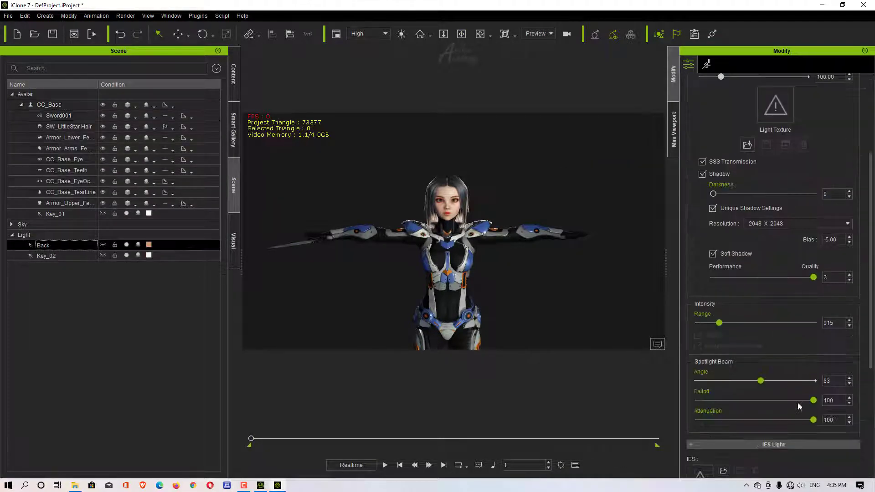
pyautogui.click(762, 439)
pyautogui.click(77, 105)
pyautogui.click(69, 256)
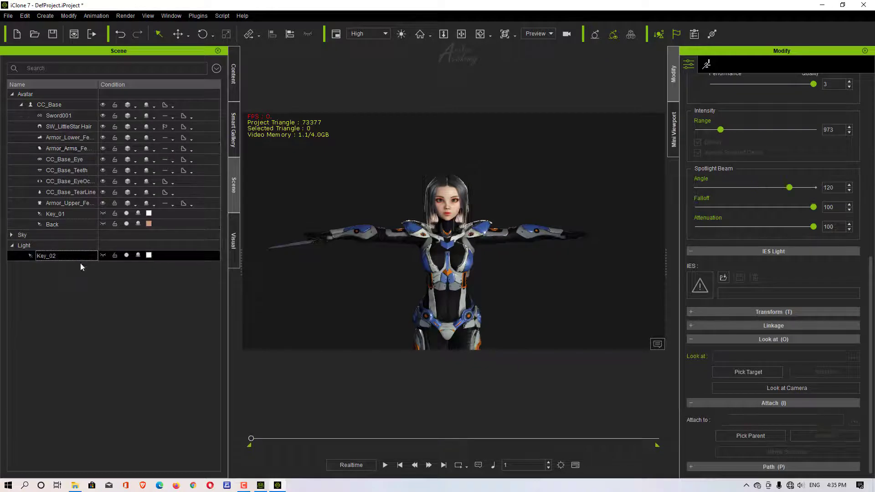
pyautogui.click(751, 436)
pyautogui.click(77, 104)
pyautogui.click(137, 342)
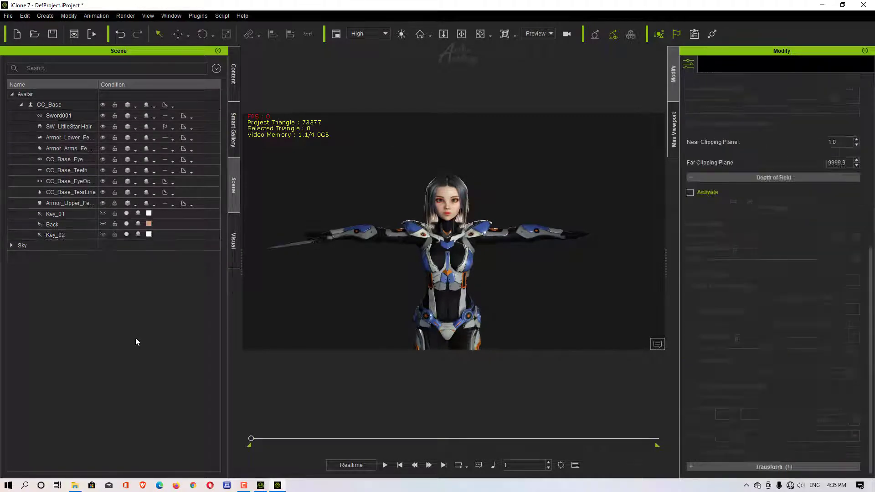
# Create a Room surface as the backdrop around the character and frame the full figure in the view.
pyautogui.scroll(-3, 446, 240)
pyautogui.moveTo(436, 254); pyautogui.dragTo(444, 213)
pyautogui.click(45, 16)
pyautogui.moveTo(87, 28)
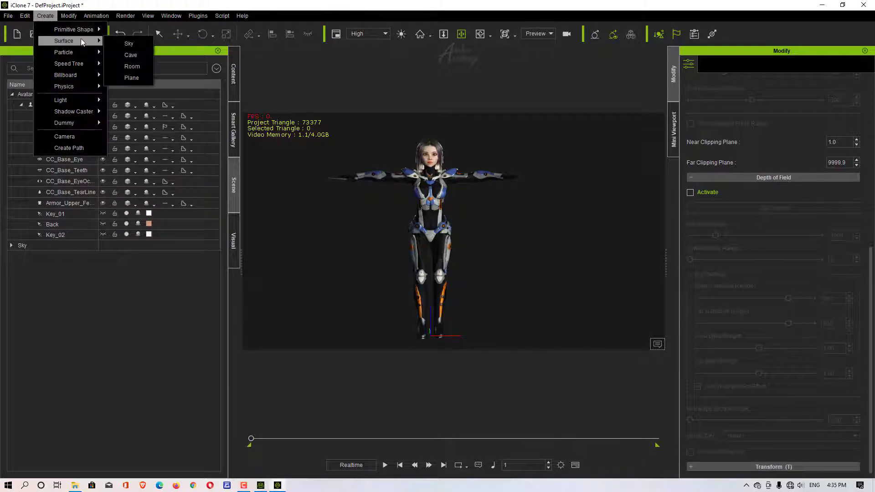
pyautogui.click(134, 68)
pyautogui.moveTo(465, 246); pyautogui.dragTo(531, 228, button='right')
pyautogui.moveTo(531, 228); pyautogui.dragTo(527, 264)
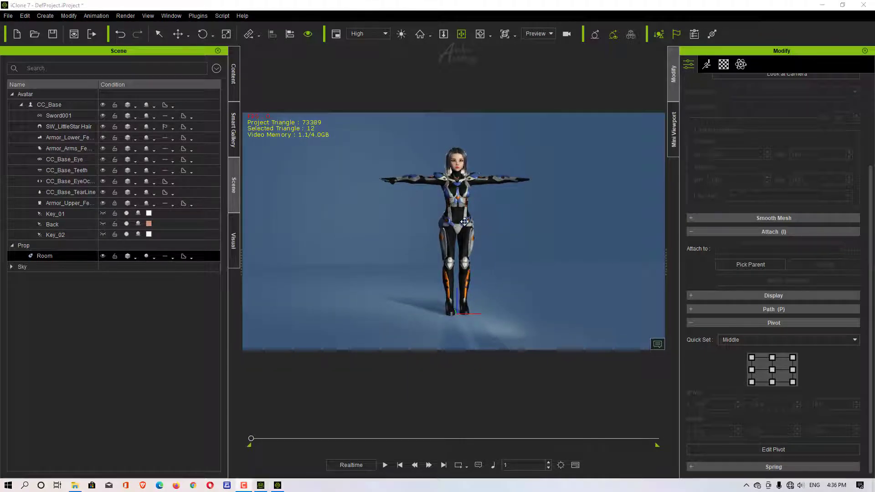
pyautogui.moveTo(464, 221); pyautogui.dragTo(448, 202, button='right')
# Apply the Counter_Atk01 motion file from the Motion folder to the character, preview it and return to the first frame.
pyautogui.click(80, 487)
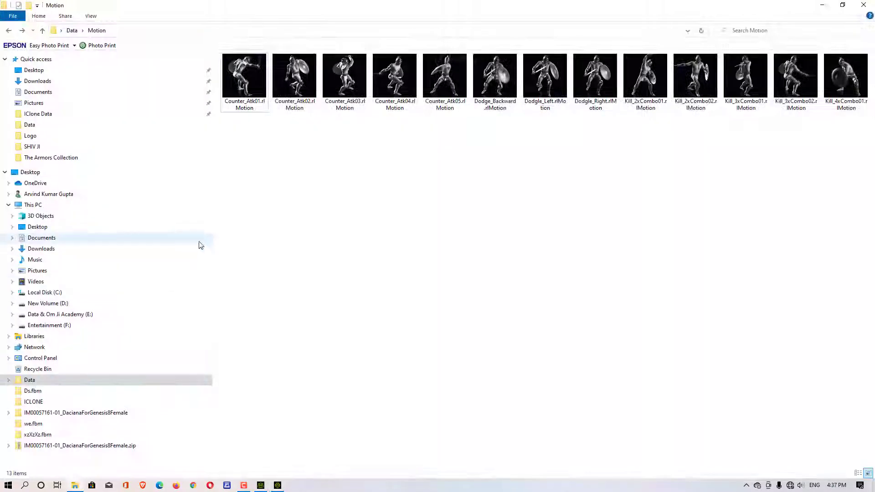
pyautogui.moveTo(57, 87); pyautogui.dragTo(460, 226)
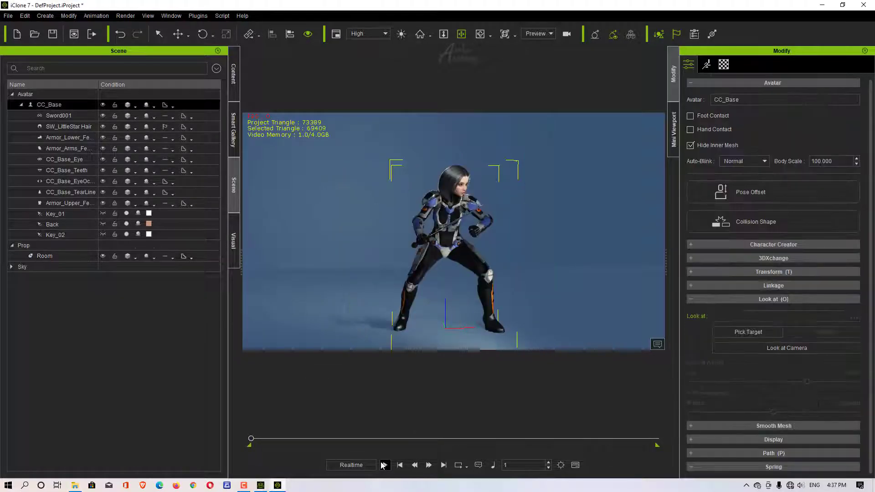
pyautogui.click(383, 465)
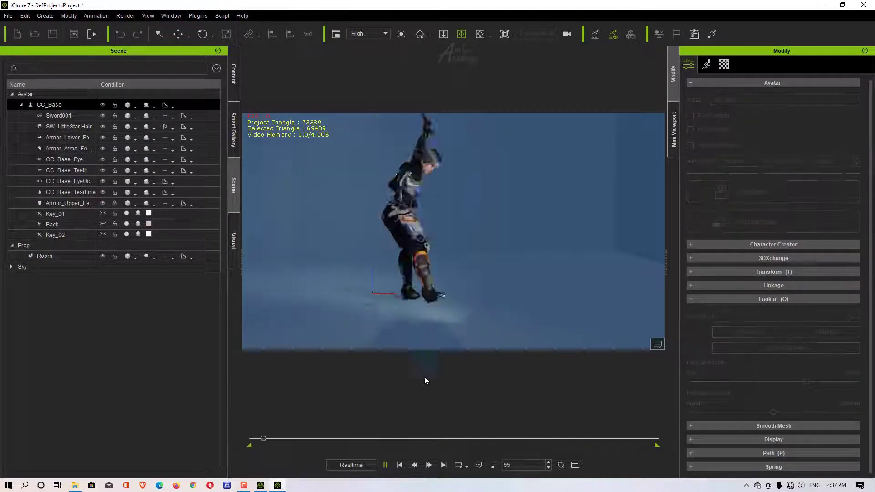
pyautogui.click(399, 465)
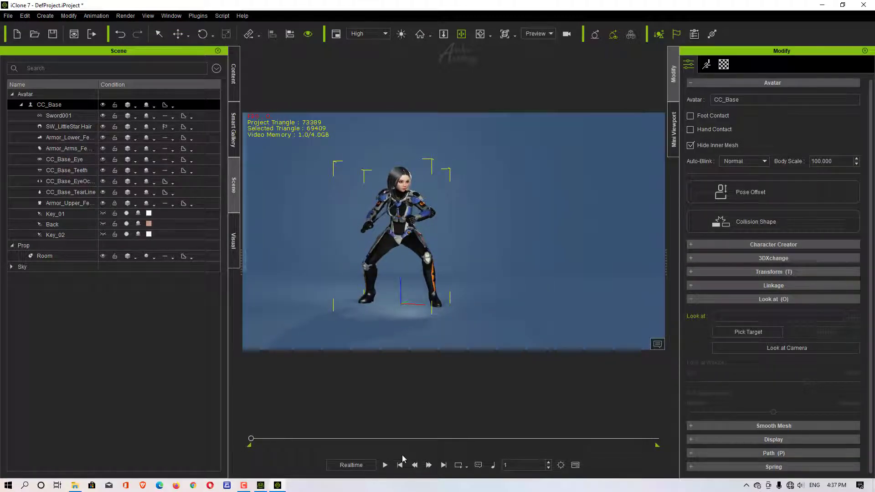
pyautogui.click(234, 75)
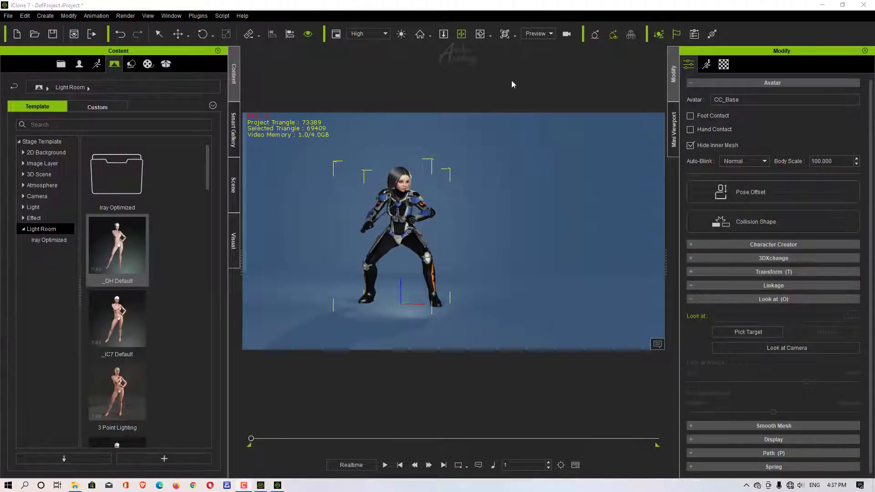
pyautogui.click(172, 15)
pyautogui.moveTo(205, 31)
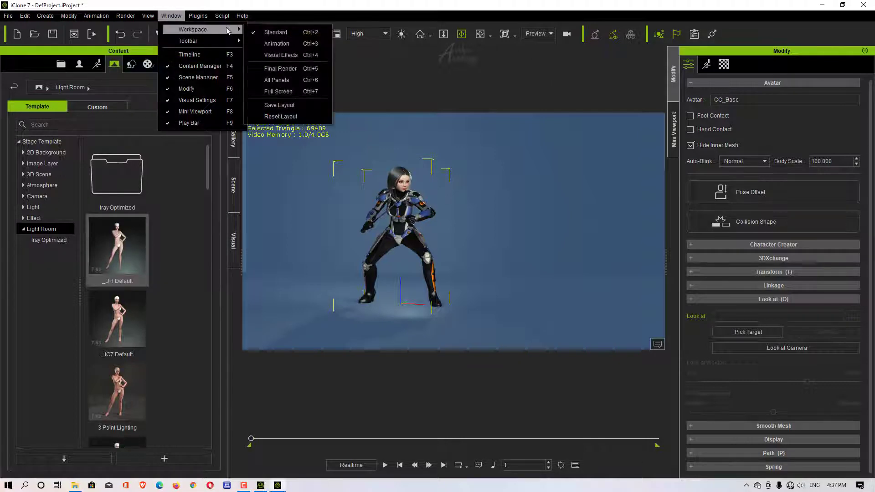
pyautogui.click(277, 56)
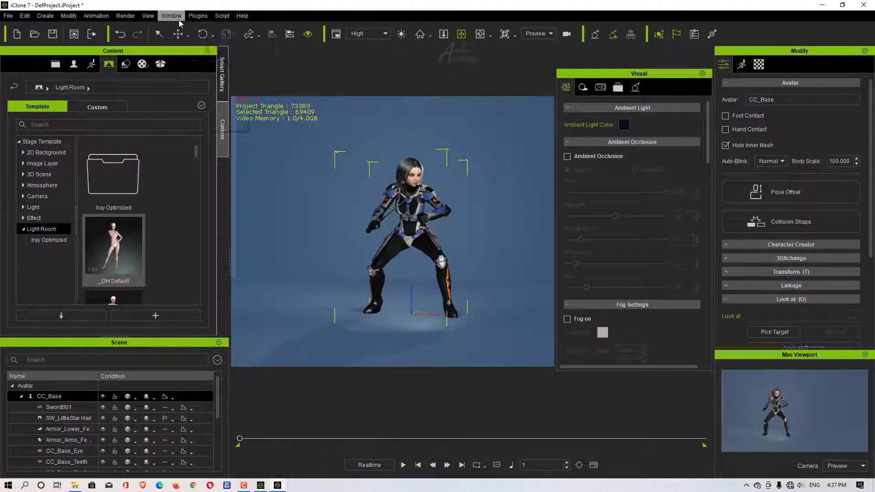
# Switch to the Animation workspace, collapse the Project tracks in the timeline and enlarge the viewport above it.
pyautogui.click(171, 16)
pyautogui.moveTo(205, 30)
pyautogui.click(278, 44)
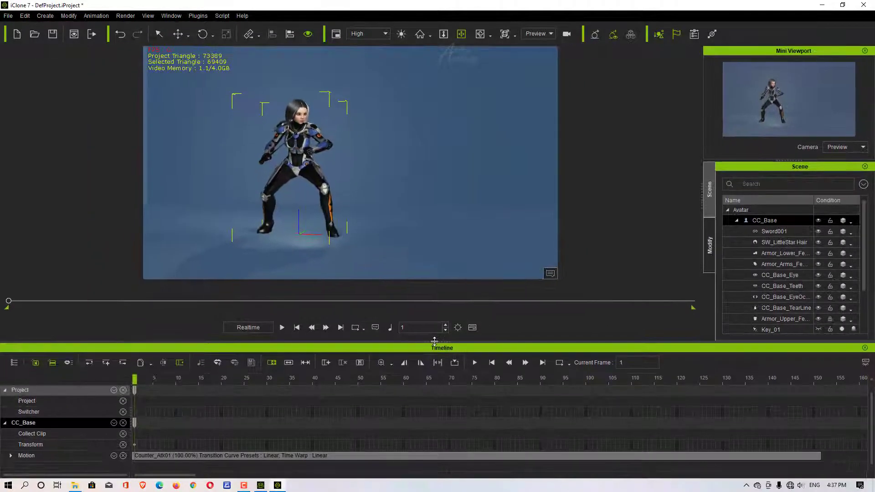
pyautogui.hscroll(5, 218, 478)
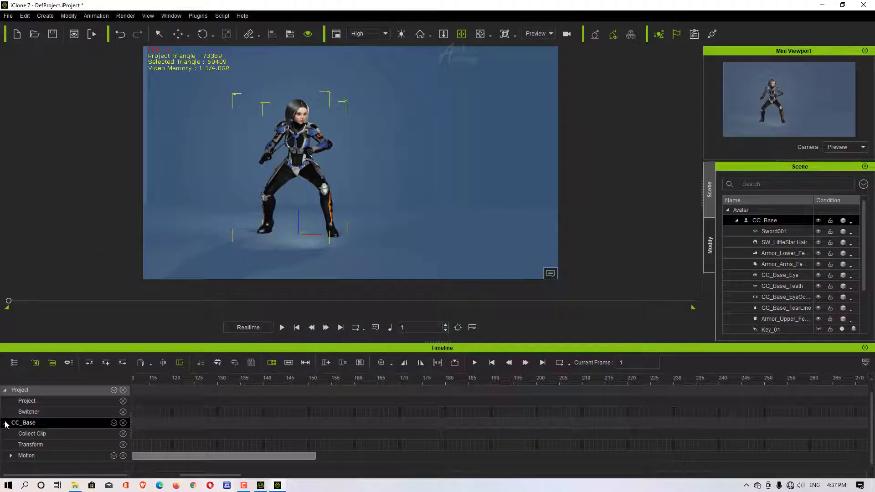
pyautogui.click(5, 390)
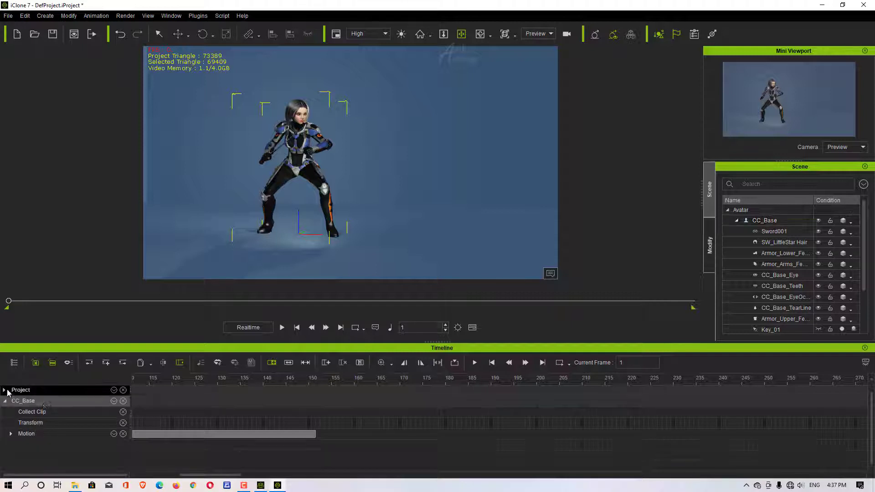
pyautogui.moveTo(426, 342); pyautogui.dragTo(422, 370)
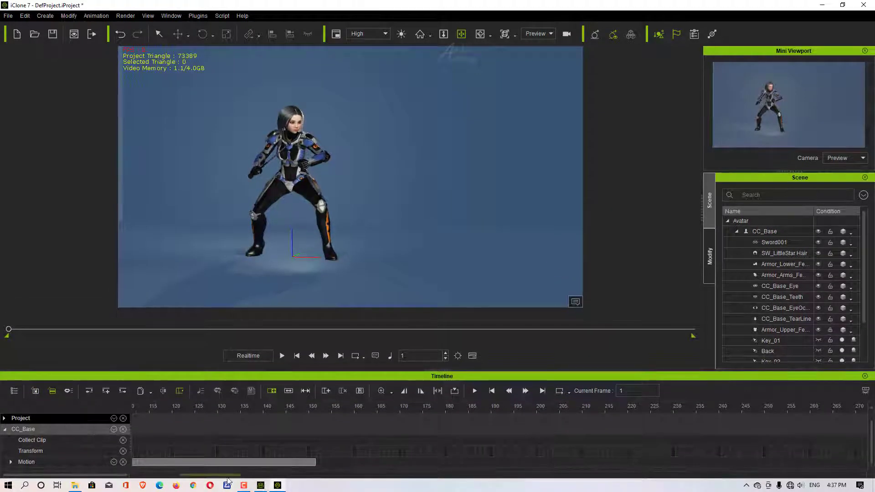
# Append another motion from the Motion folder after the Counter_Atk01 clip, followed by Kill_4xCombo01 on CC_Base's Motion track.
pyautogui.moveTo(229, 475); pyautogui.dragTo(239, 477)
pyautogui.click(76, 486)
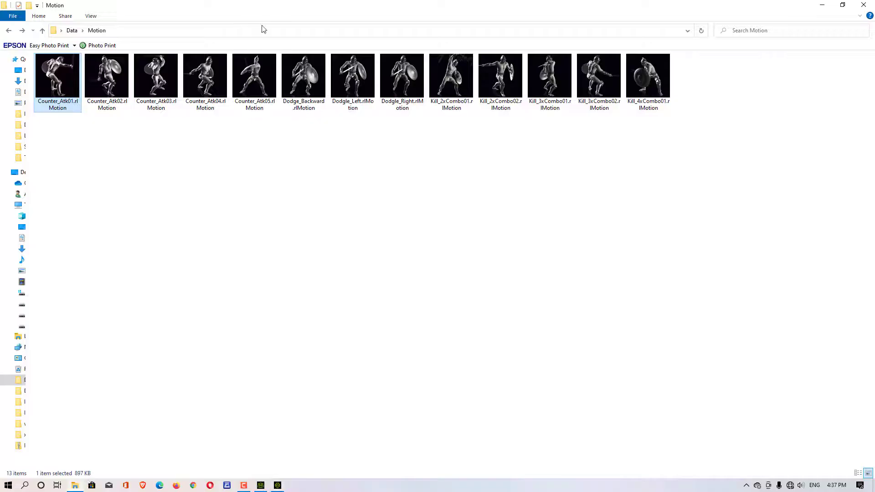
pyautogui.doubleClick(484, 22)
pyautogui.moveTo(521, 233); pyautogui.dragTo(291, 483)
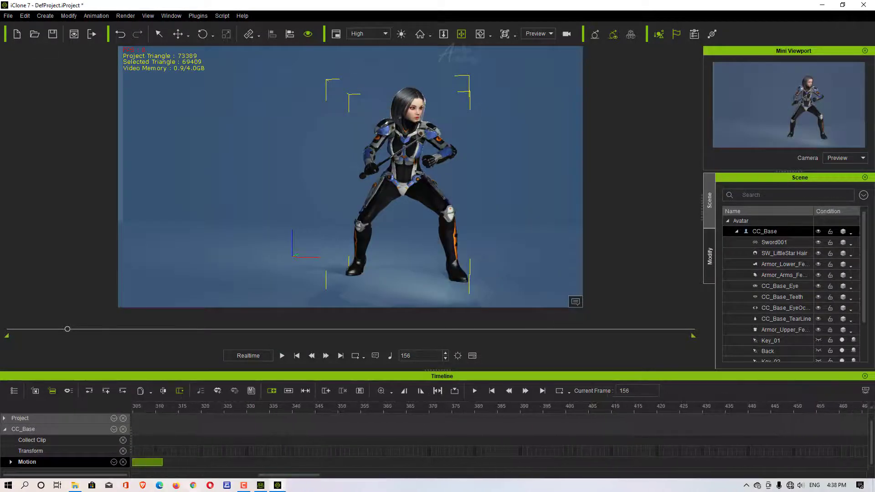
pyautogui.hotkey('alt', 'Tab')
pyautogui.moveTo(683, 301); pyautogui.dragTo(196, 463)
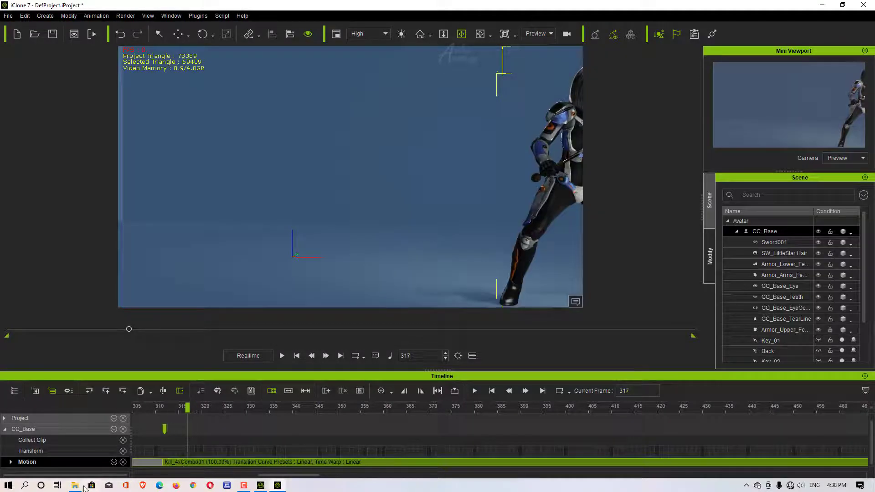
# Append the Kill_3xCombo02 motion after the Kill_4xCombo01 clip, followed by Kill_3xCombo01.
pyautogui.hotkey('alt', 'Tab')
pyautogui.moveTo(301, 476); pyautogui.dragTo(462, 485)
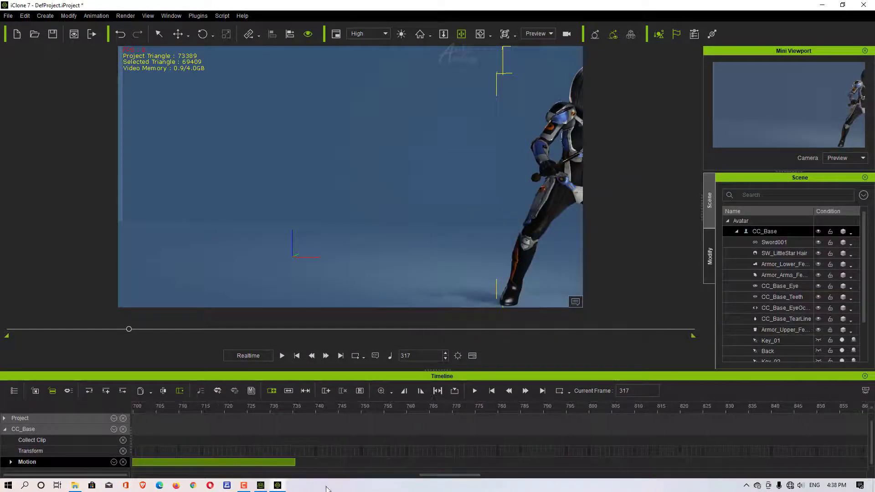
pyautogui.hotkey('alt', 'Tab')
pyautogui.moveTo(631, 291); pyautogui.dragTo(335, 463)
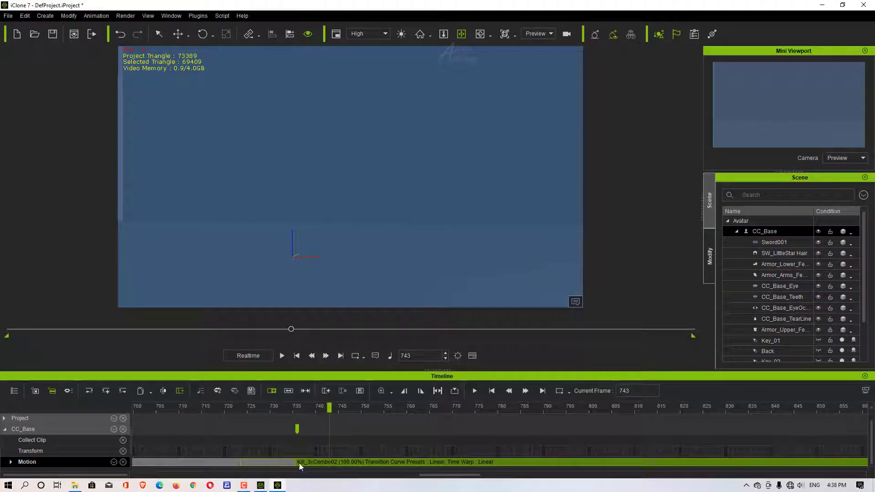
pyautogui.moveTo(449, 475); pyautogui.dragTo(597, 476)
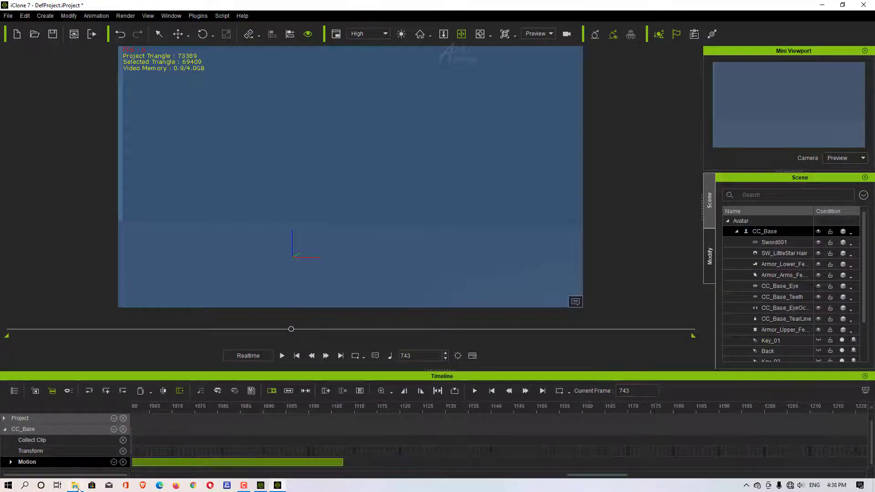
pyautogui.click(74, 486)
pyautogui.moveTo(631, 292); pyautogui.dragTo(371, 461)
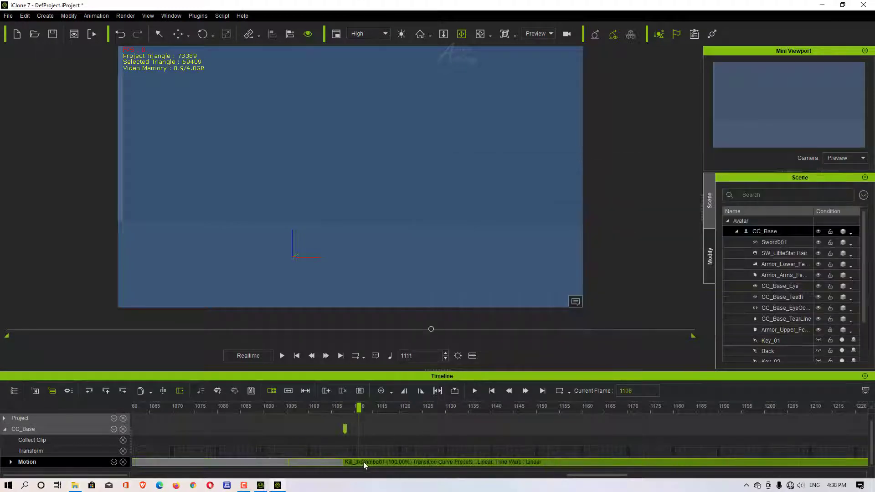
# Append the Kill_2xCombo02 motion after the Kill_3xCombo01 clip, followed by Kill_2xCombo01.
pyautogui.moveTo(589, 476); pyautogui.dragTo(719, 475)
pyautogui.click(76, 485)
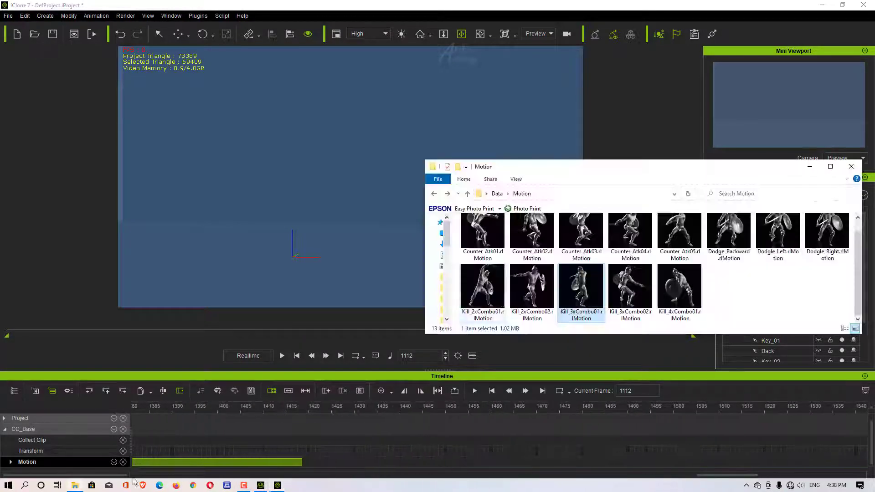
pyautogui.moveTo(532, 289); pyautogui.dragTo(363, 465)
pyautogui.moveTo(721, 475); pyautogui.dragTo(822, 483)
pyautogui.click(75, 486)
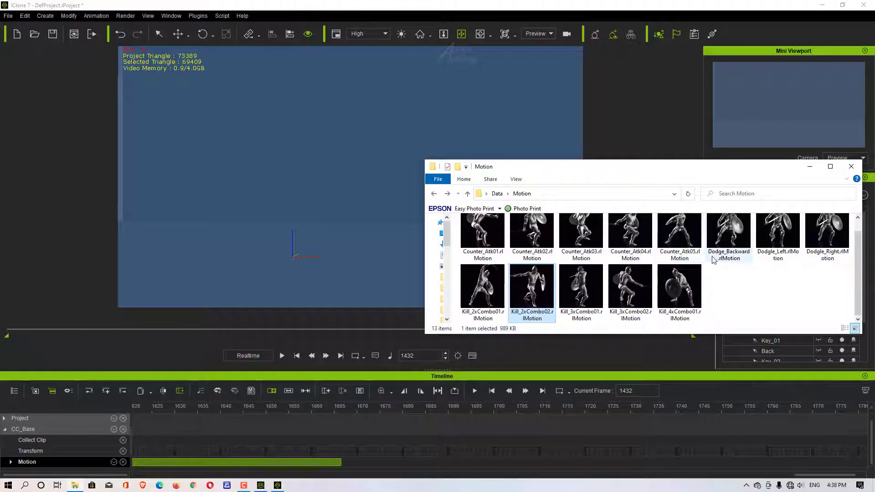
pyautogui.moveTo(483, 287); pyautogui.dragTo(365, 460)
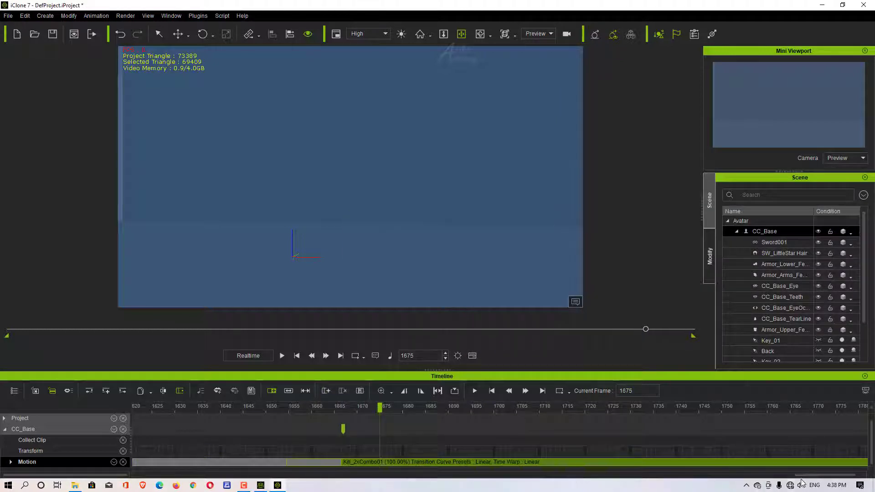
# Return to frame 1, bring the character closer in the viewport and create a new camera from that view.
pyautogui.moveTo(801, 478); pyautogui.dragTo(846, 474)
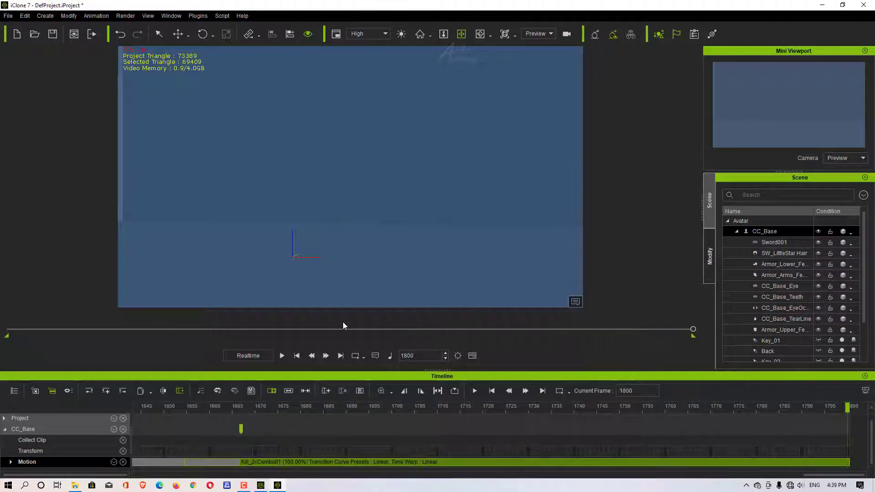
pyautogui.click(297, 356)
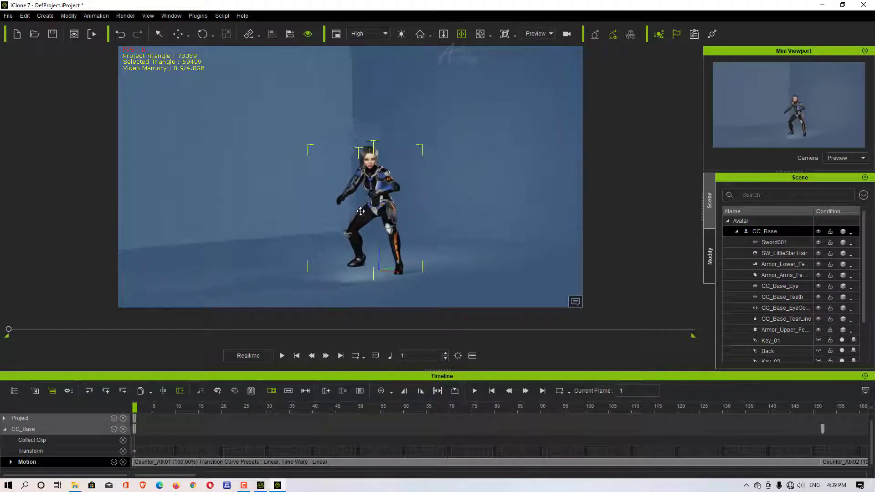
pyautogui.scroll(5, 360, 211)
pyautogui.moveTo(375, 184)
pyautogui.mouseDown(button='right')
pyautogui.moveTo(438, 164)
pyautogui.moveTo(456, 168)
pyautogui.moveTo(371, 186)
pyautogui.mouseUp(button='right')
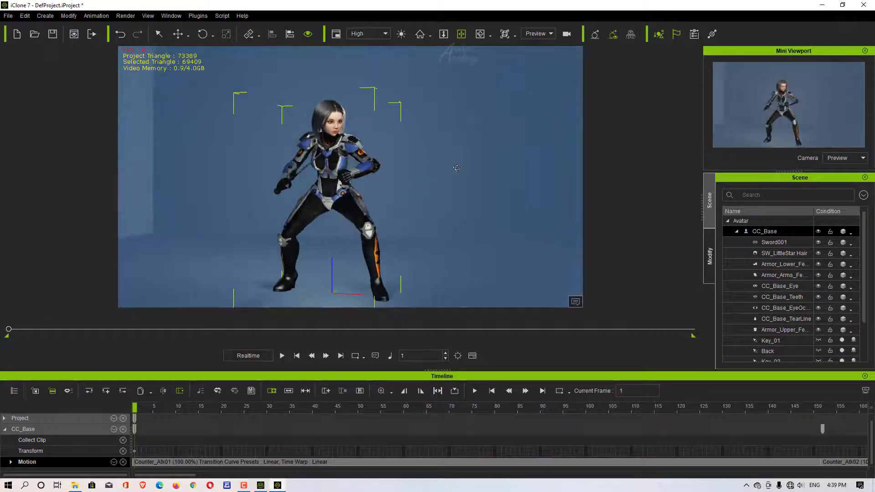
pyautogui.click(45, 17)
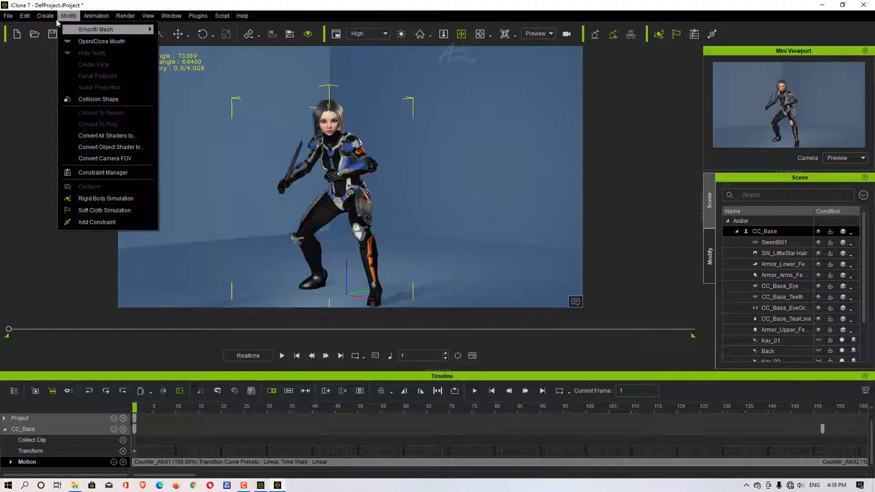
pyautogui.click(68, 136)
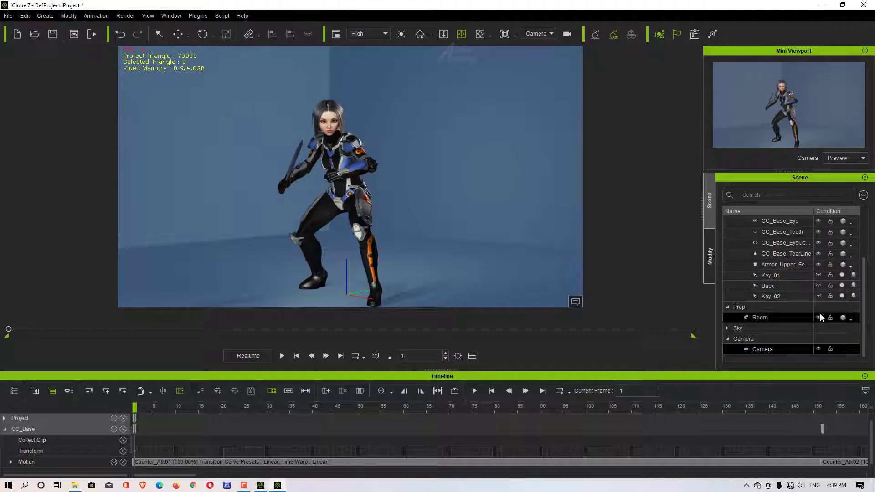
# Switch to the Standard workspace, attach the new camera to CC_Base and play the animation through the camera.
pyautogui.click(198, 15)
pyautogui.moveTo(171, 15)
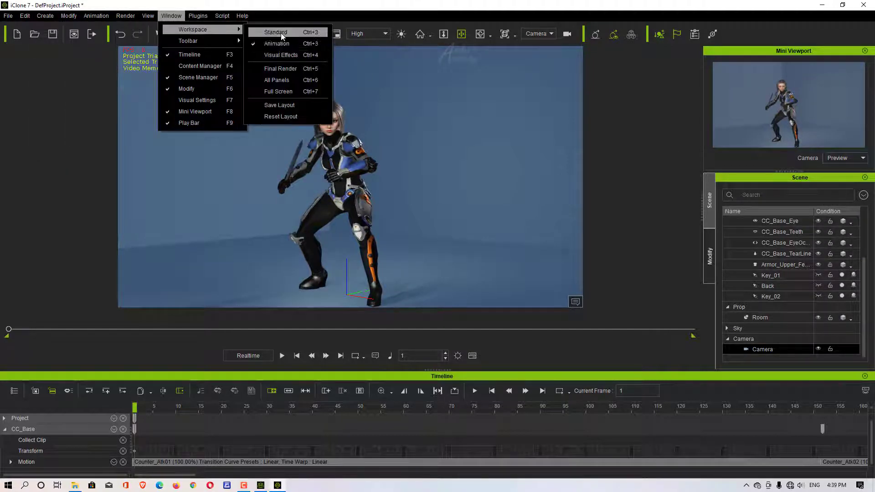
pyautogui.click(271, 31)
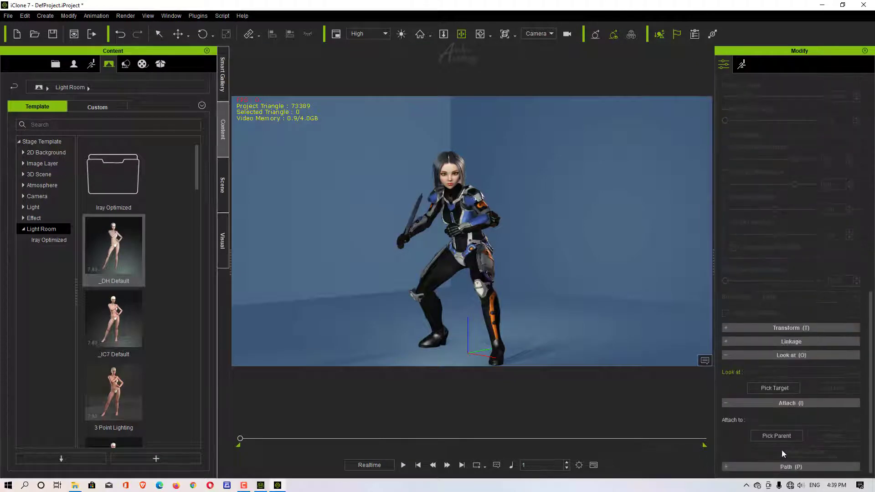
pyautogui.click(223, 185)
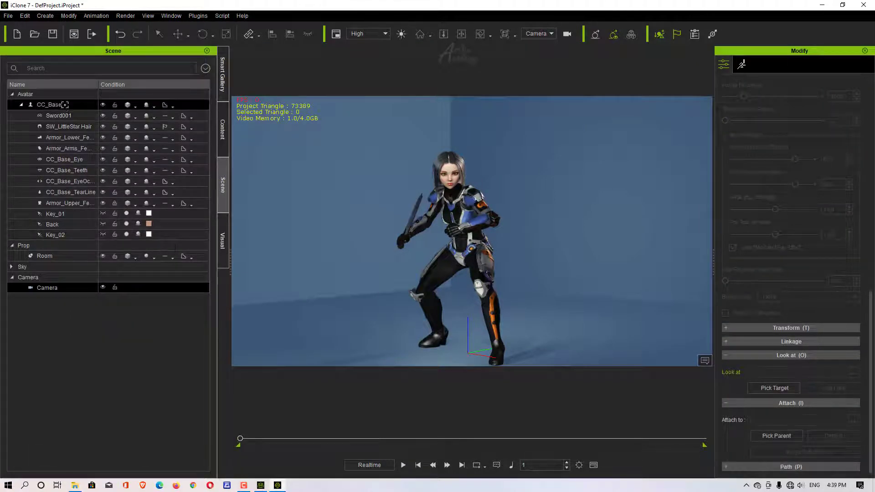
pyautogui.moveTo(65, 105); pyautogui.dragTo(65, 105)
pyautogui.click(403, 465)
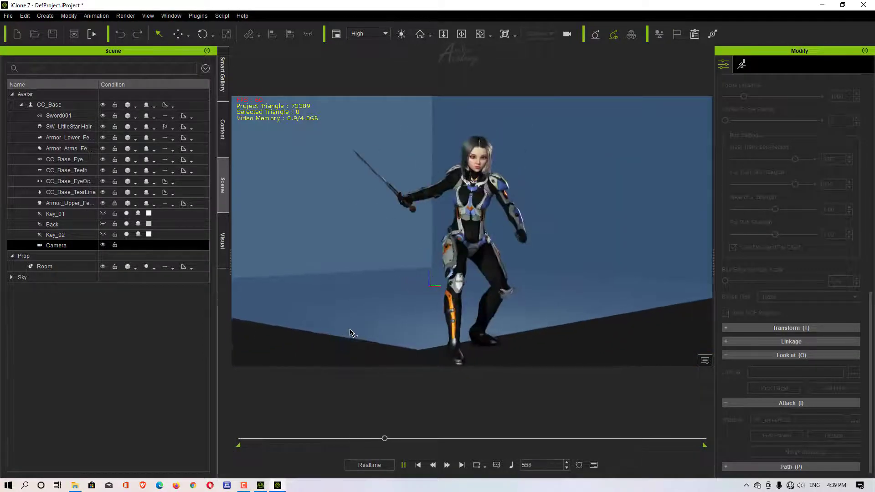
pyautogui.hotkey('ctrl', 'space')
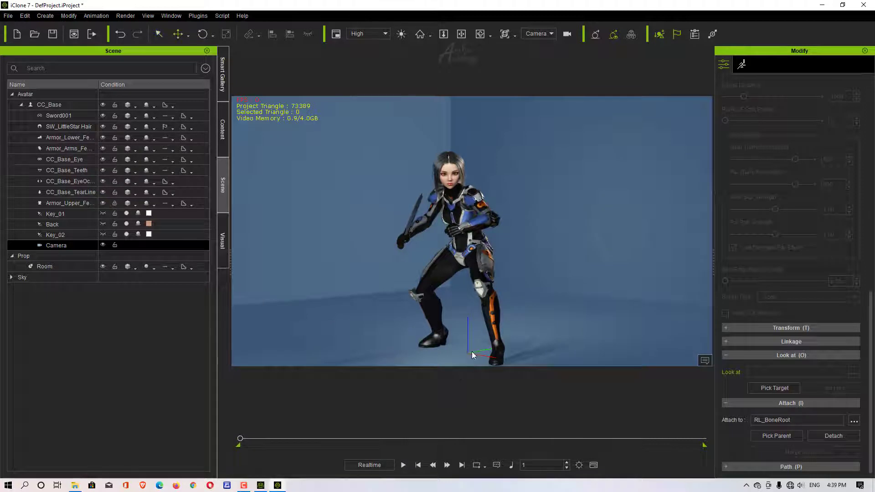
# Reposition CC_Base on the room's floor, adjust the camera framing around her and play the animation, returning to frame 1.
pyautogui.click(81, 106)
pyautogui.moveTo(491, 358); pyautogui.dragTo(494, 358)
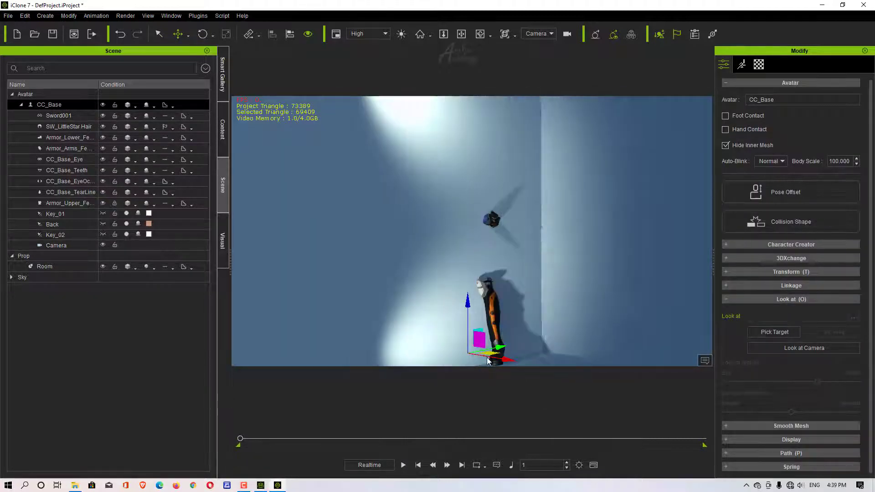
pyautogui.scroll(-3, 492, 328)
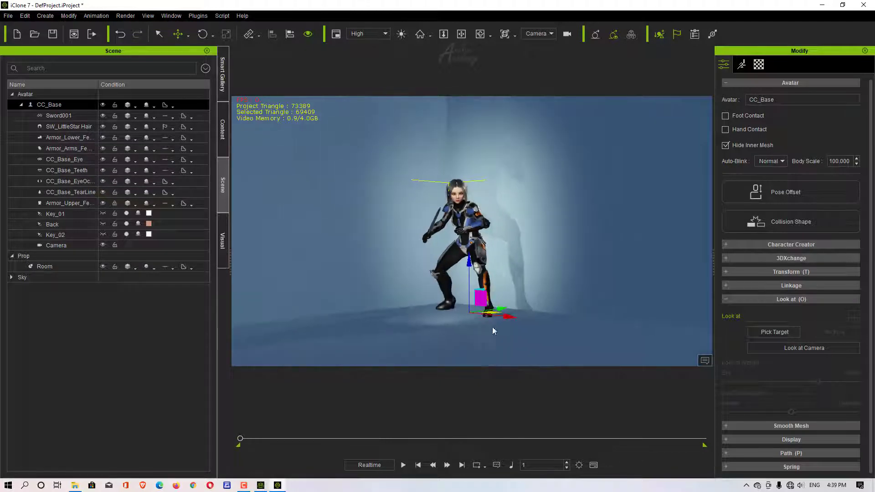
pyautogui.scroll(-1, 492, 328)
pyautogui.moveTo(480, 318); pyautogui.dragTo(463, 273, button='right')
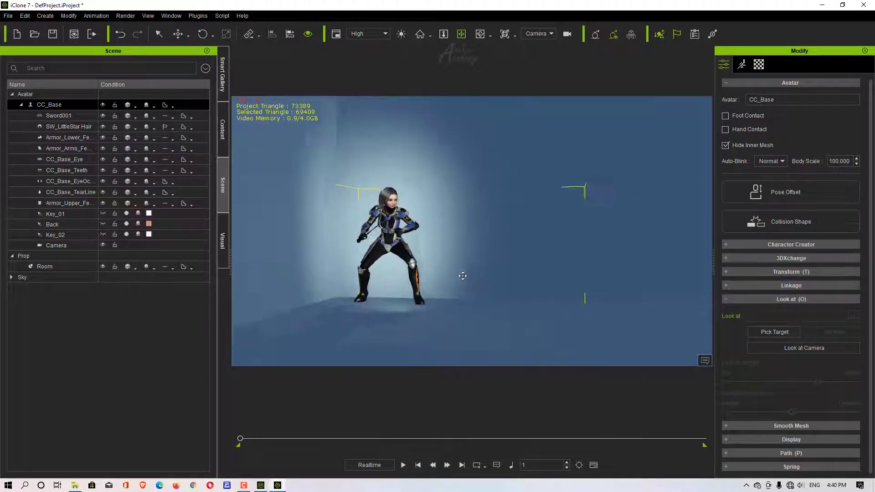
pyautogui.moveTo(472, 272); pyautogui.dragTo(460, 267, button='middle')
pyautogui.click(402, 465)
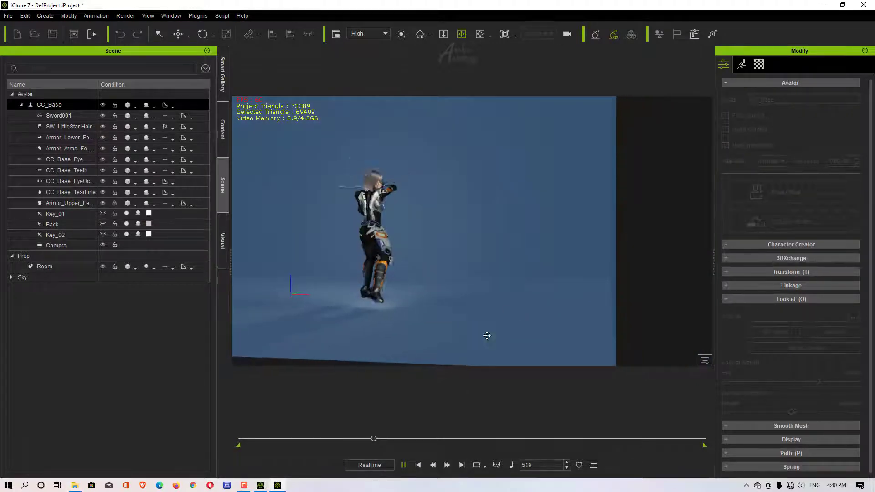
pyautogui.click(417, 465)
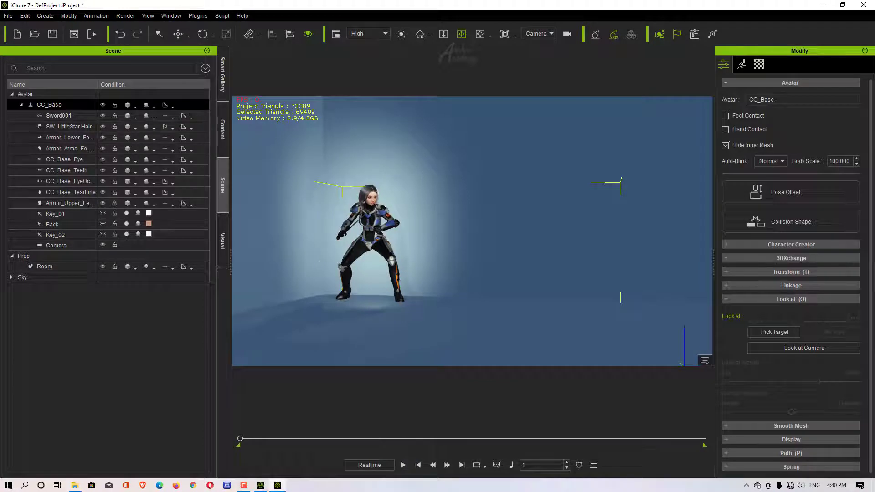
# Delete the Room prop and replace it with a Plane primitive as the ground.
pyautogui.click(70, 267)
pyautogui.press('Delete')
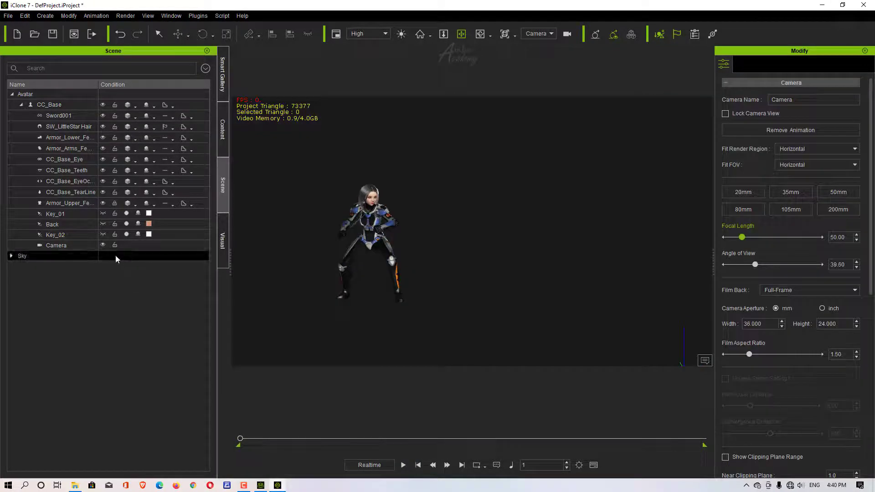
pyautogui.click(47, 17)
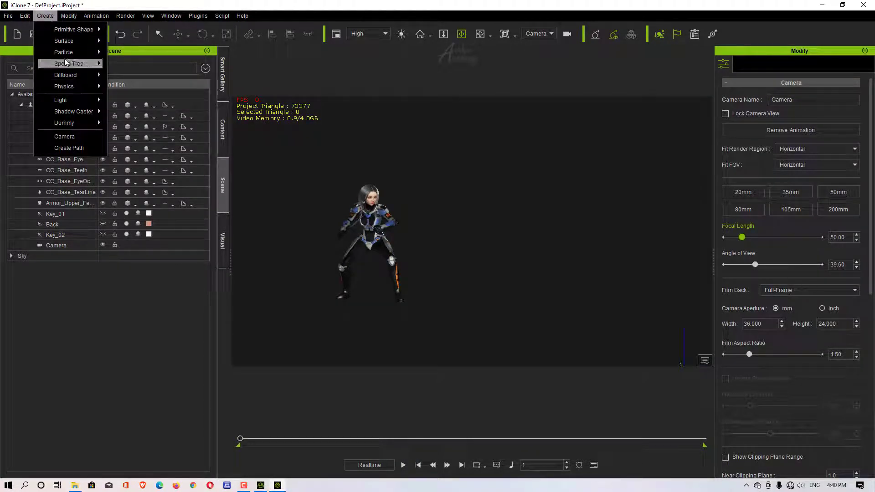
pyautogui.moveTo(73, 29)
pyautogui.click(137, 78)
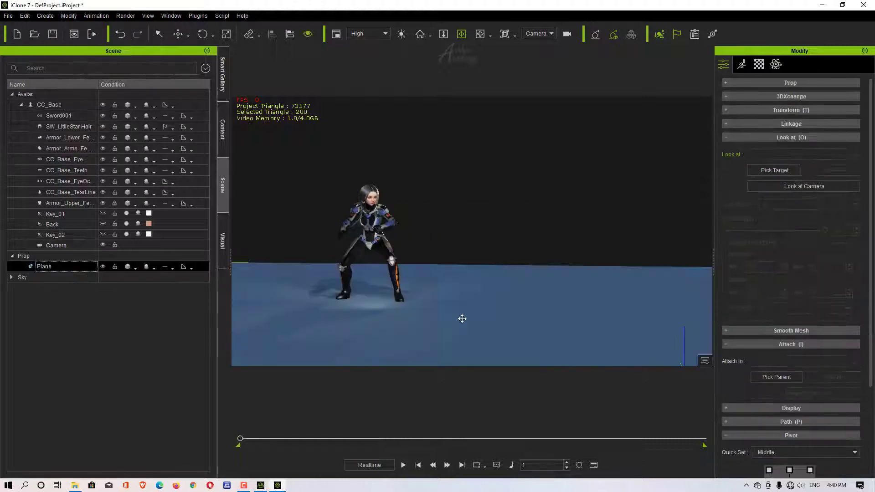
# Undo the first scaling of the plane, then scale it up along its depth axis to extend the floor.
pyautogui.scroll(-2, 479, 313)
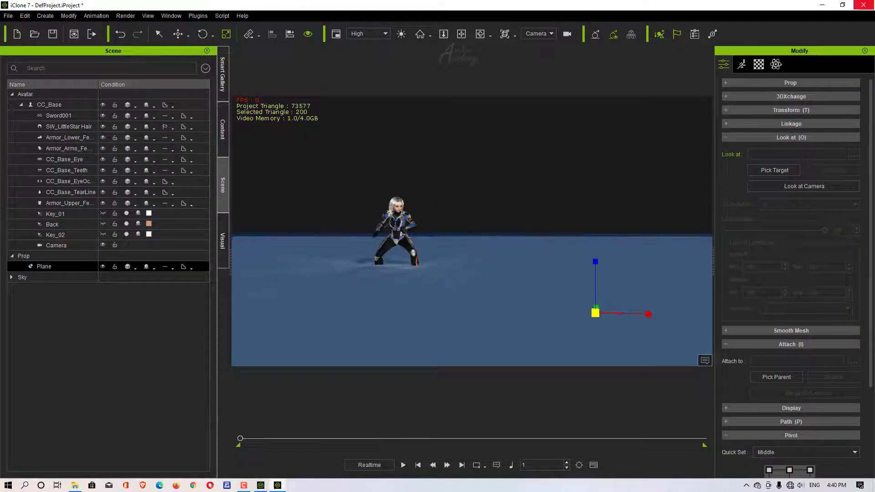
pyautogui.hotkey('ctrl', 'z')
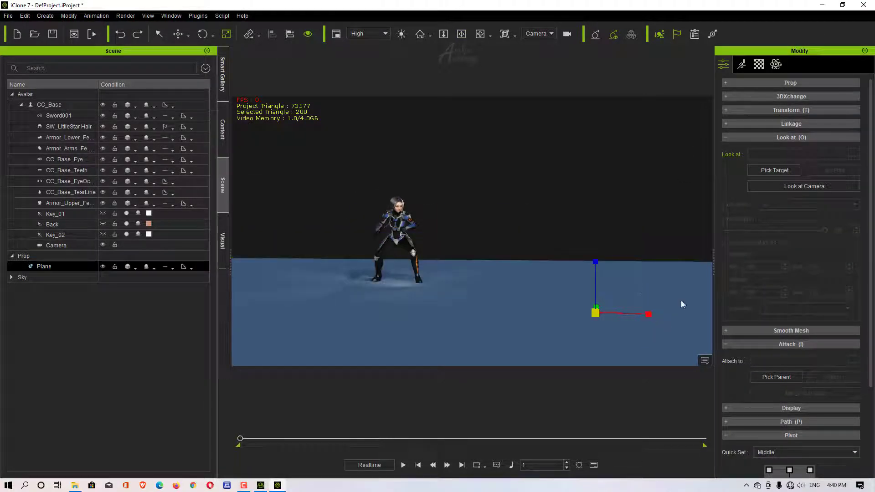
pyautogui.scroll(-1, 586, 319)
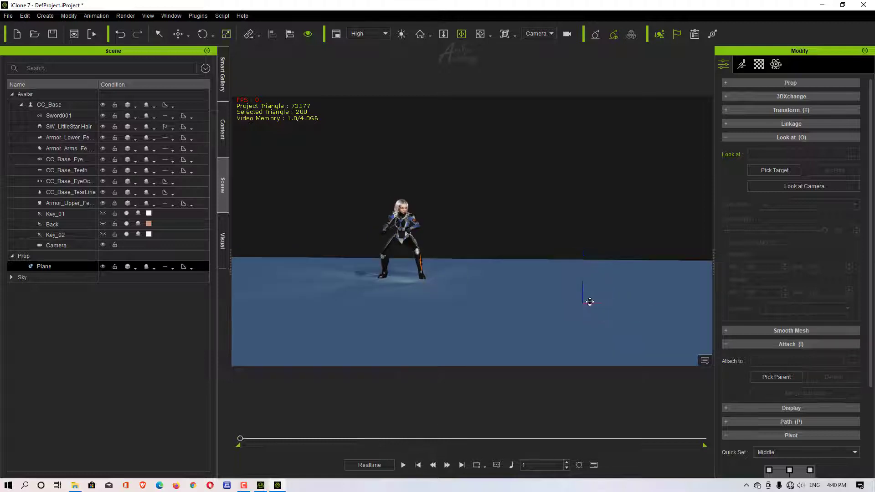
pyautogui.moveTo(590, 301); pyautogui.dragTo(446, 300, button='middle')
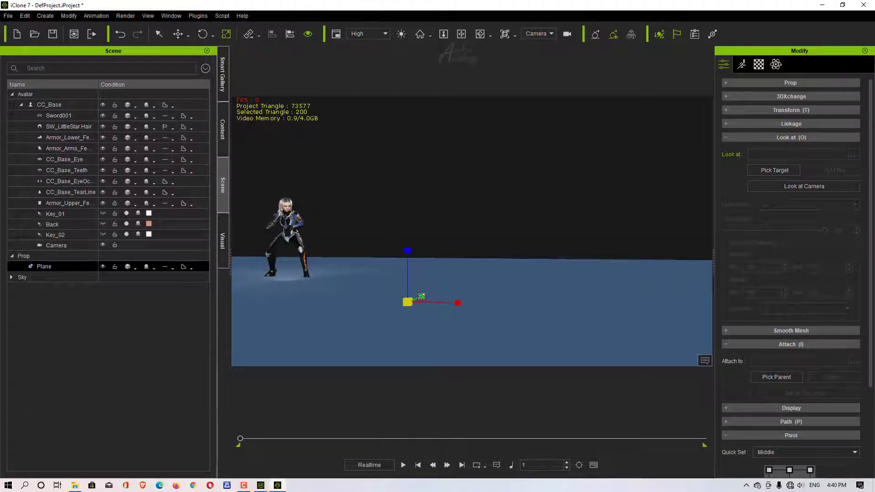
pyautogui.moveTo(421, 297); pyautogui.dragTo(407, 243)
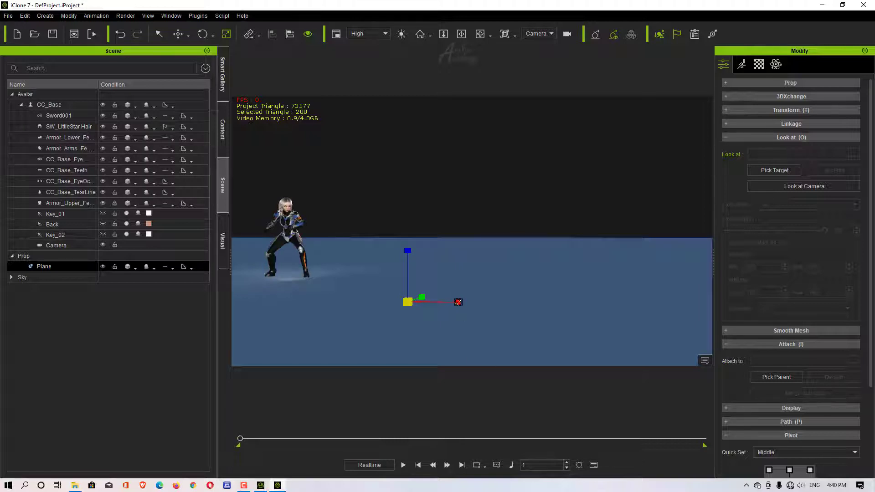
# Frame the full character more closely in the camera view and play the whole combat animation.
pyautogui.scroll(3, 307, 236)
pyautogui.moveTo(307, 238); pyautogui.dragTo(419, 265, button='middle')
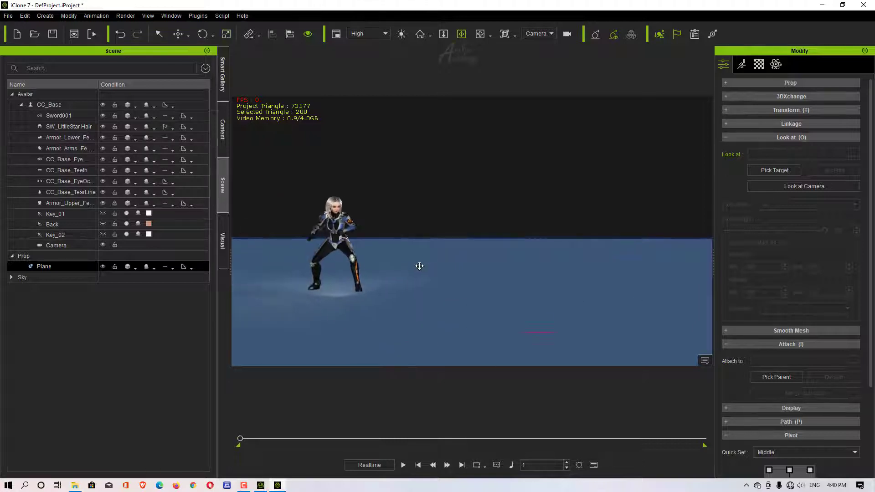
pyautogui.scroll(3, 319, 262)
pyautogui.moveTo(319, 262); pyautogui.dragTo(448, 259, button='middle')
pyautogui.moveTo(449, 258); pyautogui.dragTo(416, 283, button='right')
pyautogui.scroll(4, 415, 283)
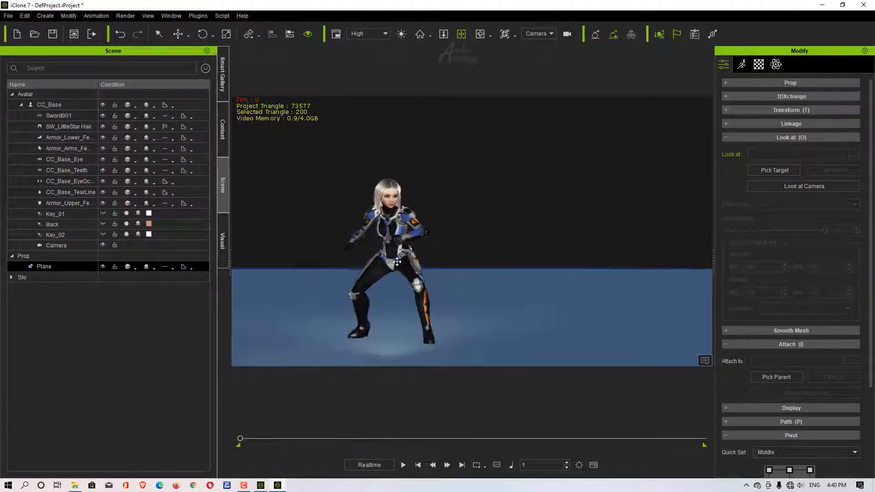
pyautogui.moveTo(384, 327); pyautogui.dragTo(383, 311, button='middle')
pyautogui.moveTo(384, 312); pyautogui.dragTo(370, 353, button='right')
pyautogui.moveTo(370, 353); pyautogui.dragTo(409, 326, button='middle')
pyautogui.scroll(5, 422, 257)
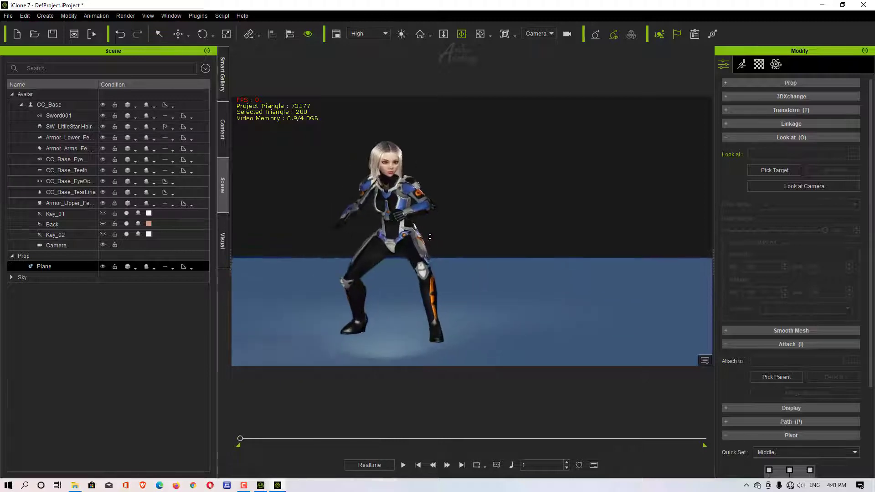
pyautogui.moveTo(390, 239); pyautogui.dragTo(388, 237, button='middle')
pyautogui.click(403, 465)
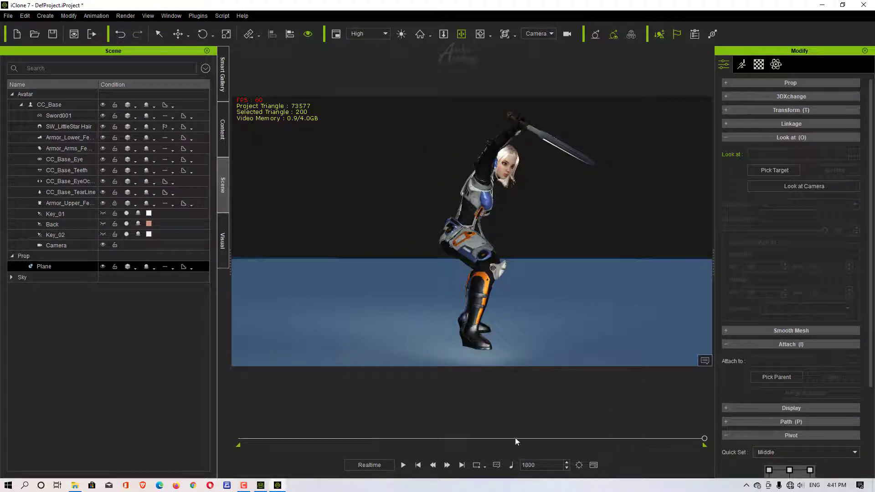
# Select CC_Base, frame her upper body from the front at frame 1724 and try to make her look at the camera.
pyautogui.moveTo(578, 312)
pyautogui.mouseDown(button='right')
pyautogui.moveTo(500, 306)
pyautogui.moveTo(565, 307)
pyautogui.mouseUp(button='right')
pyautogui.click(182, 105)
pyautogui.moveTo(531, 225); pyautogui.dragTo(543, 266, button='right')
pyautogui.scroll(4, 543, 229)
pyautogui.moveTo(576, 153); pyautogui.dragTo(562, 214)
pyautogui.scroll(2, 563, 214)
pyautogui.scroll(-3, 562, 219)
pyautogui.moveTo(704, 440); pyautogui.dragTo(685, 440)
pyautogui.moveTo(554, 349); pyautogui.dragTo(520, 267, button='right')
pyautogui.click(790, 349)
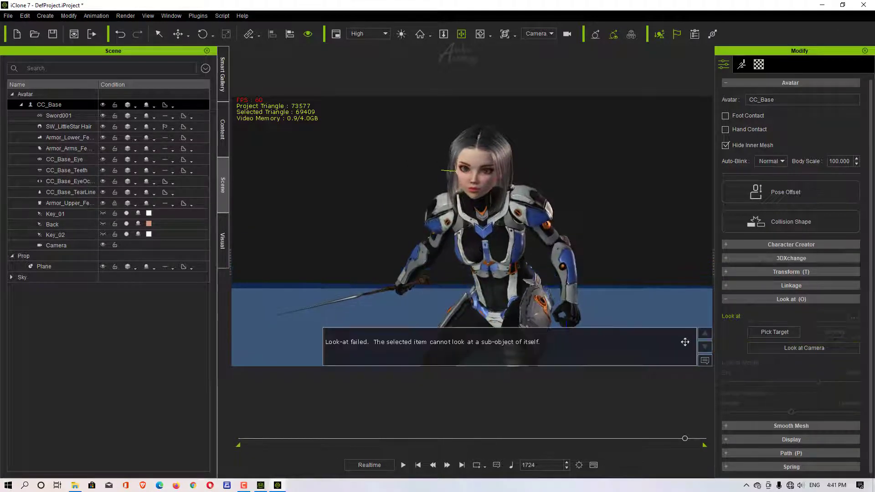
# Detach the camera from CC_Base, then make the avatar look at the camera at frame 1724.
pyautogui.click(76, 247)
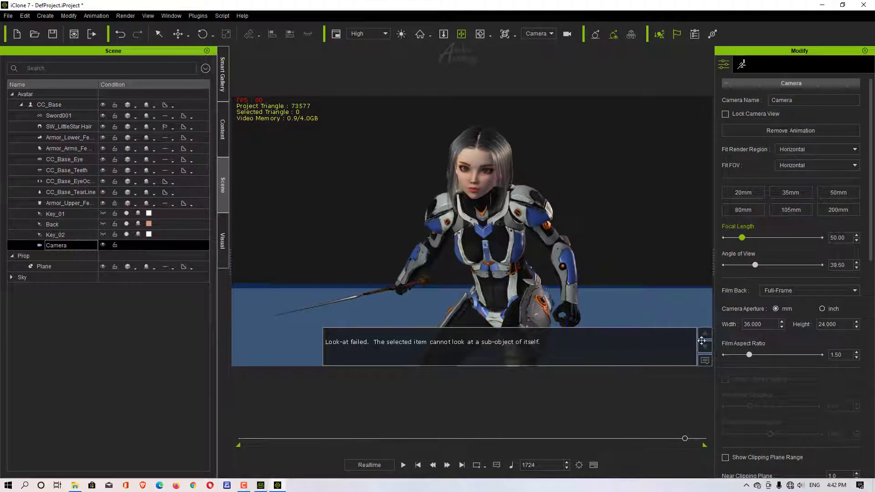
pyautogui.scroll(-10, 821, 406)
pyautogui.click(834, 436)
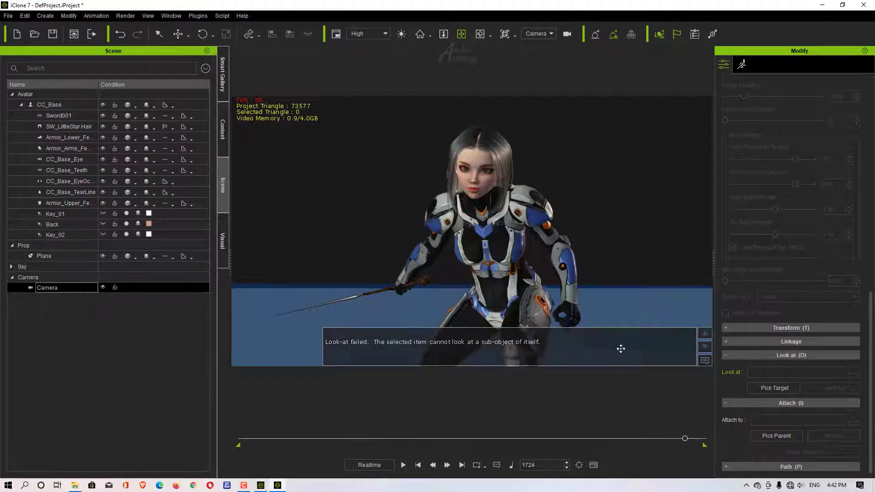
pyautogui.click(45, 107)
pyautogui.click(816, 349)
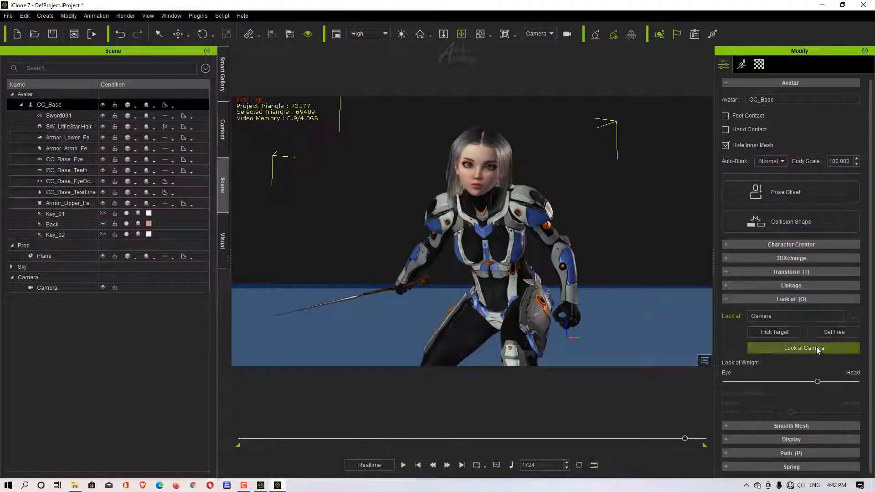
# Briefly play the animation with the look-at active, then return to frame 1 and frame the full character again.
pyautogui.moveTo(540, 288); pyautogui.dragTo(562, 313, button='right')
pyautogui.moveTo(562, 312); pyautogui.dragTo(556, 284)
pyautogui.click(403, 466)
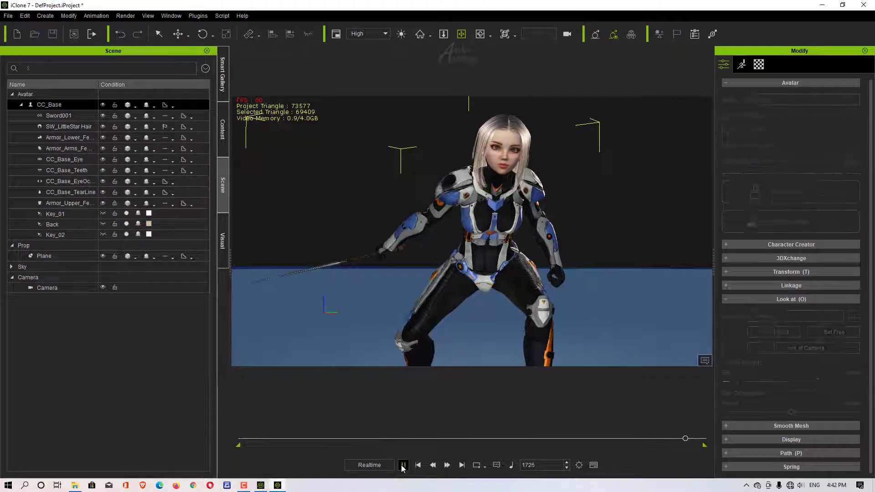
pyautogui.press('space')
pyautogui.click(423, 462)
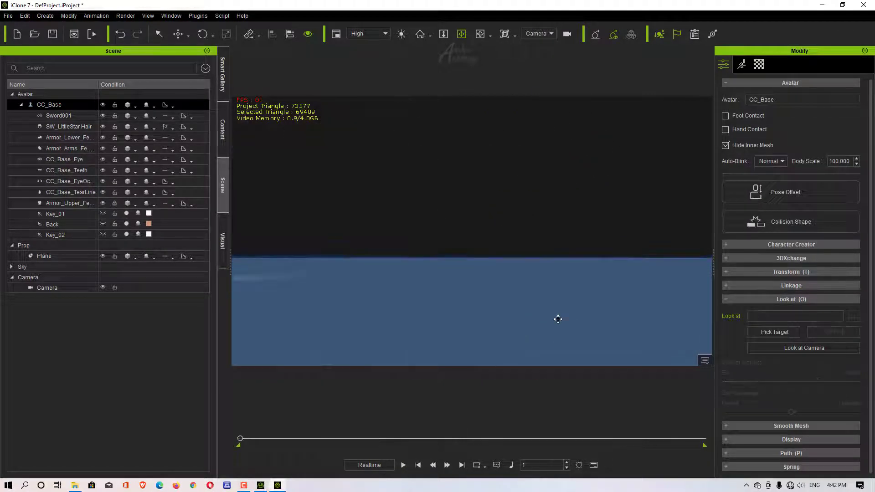
pyautogui.moveTo(409, 305); pyautogui.dragTo(541, 261, button='middle')
pyautogui.scroll(5, 477, 253)
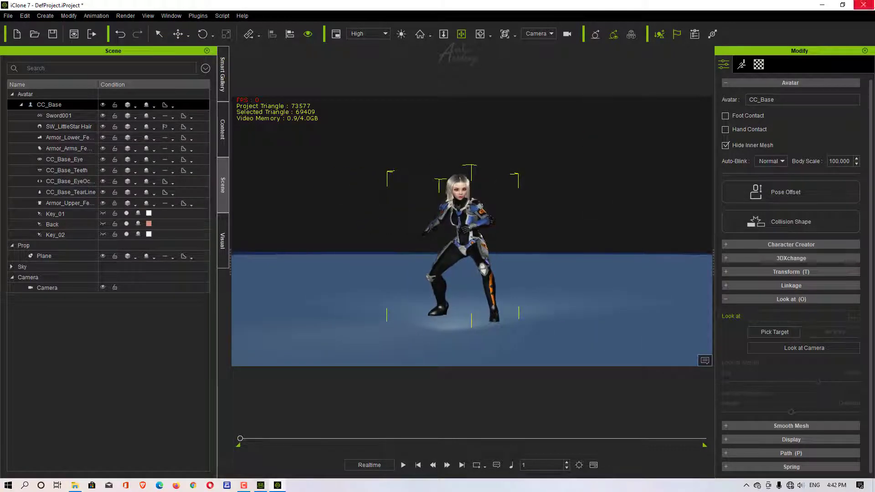
# Switch to Character Creator 3 and inspect the armored character's face and upper body up close.
pyautogui.click(822, 5)
pyautogui.click(810, 166)
pyautogui.scroll(5, 524, 277)
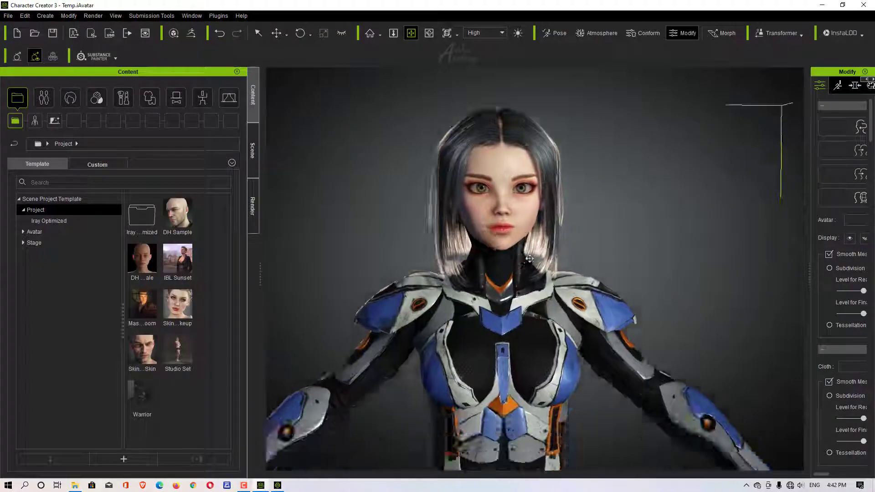